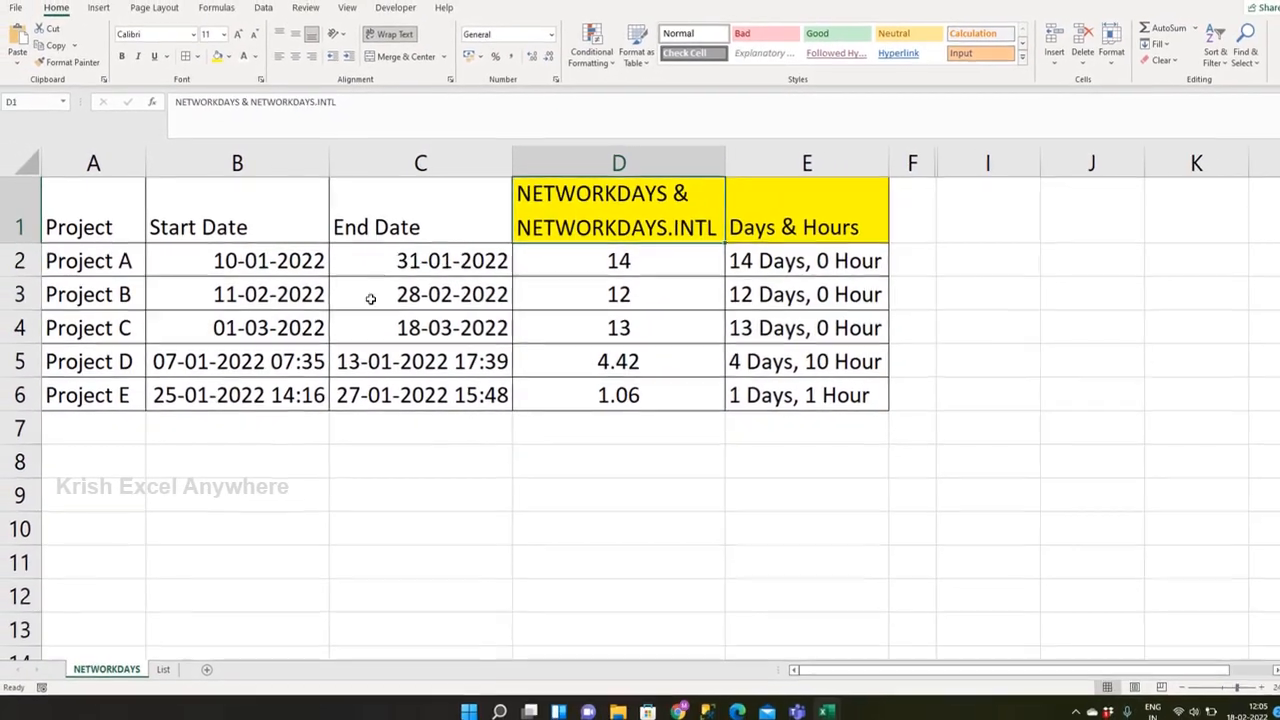
Step: Examine the dates and workday formulas for Project A's date-only row and Project D's date-and-time row
click(295, 282)
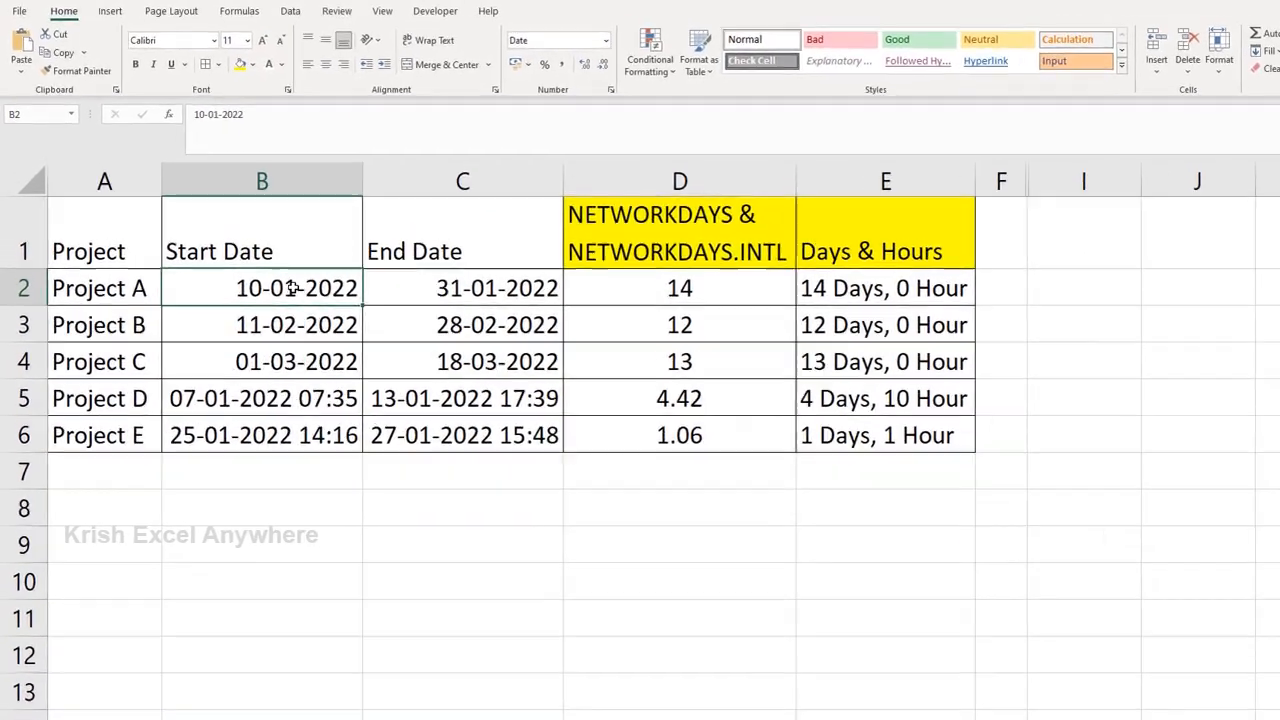
key(Right)
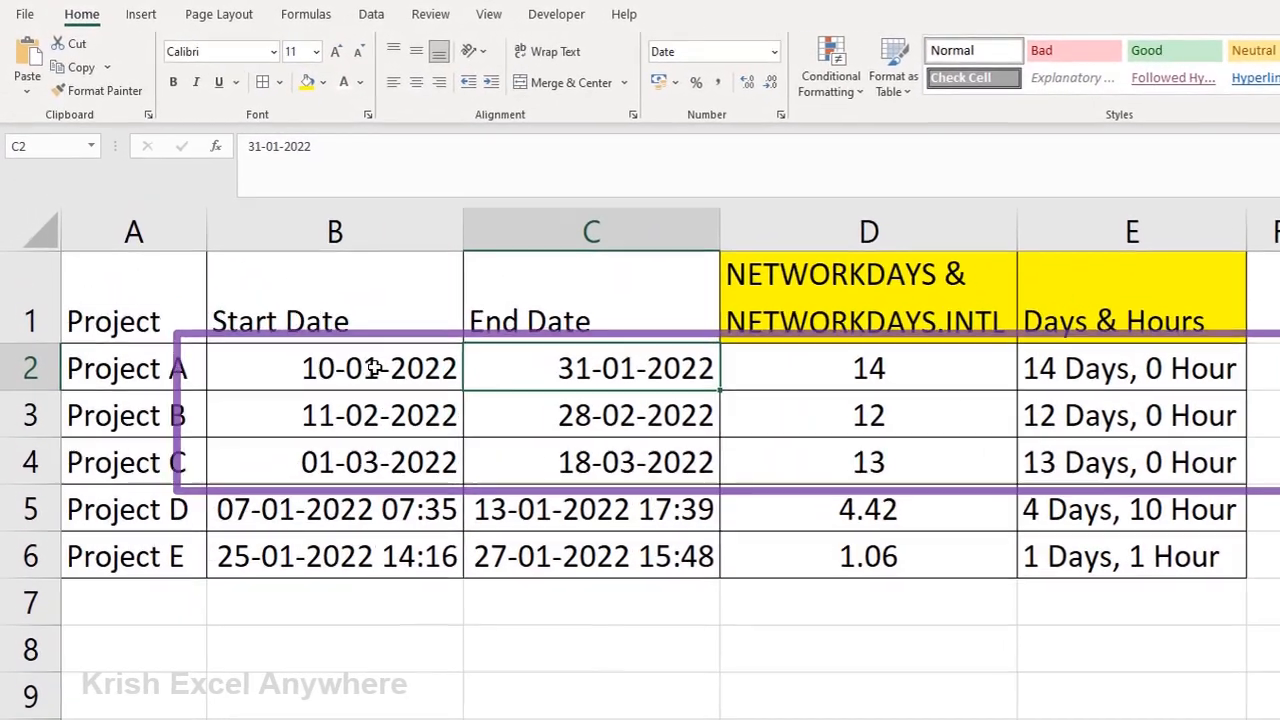
click(818, 361)
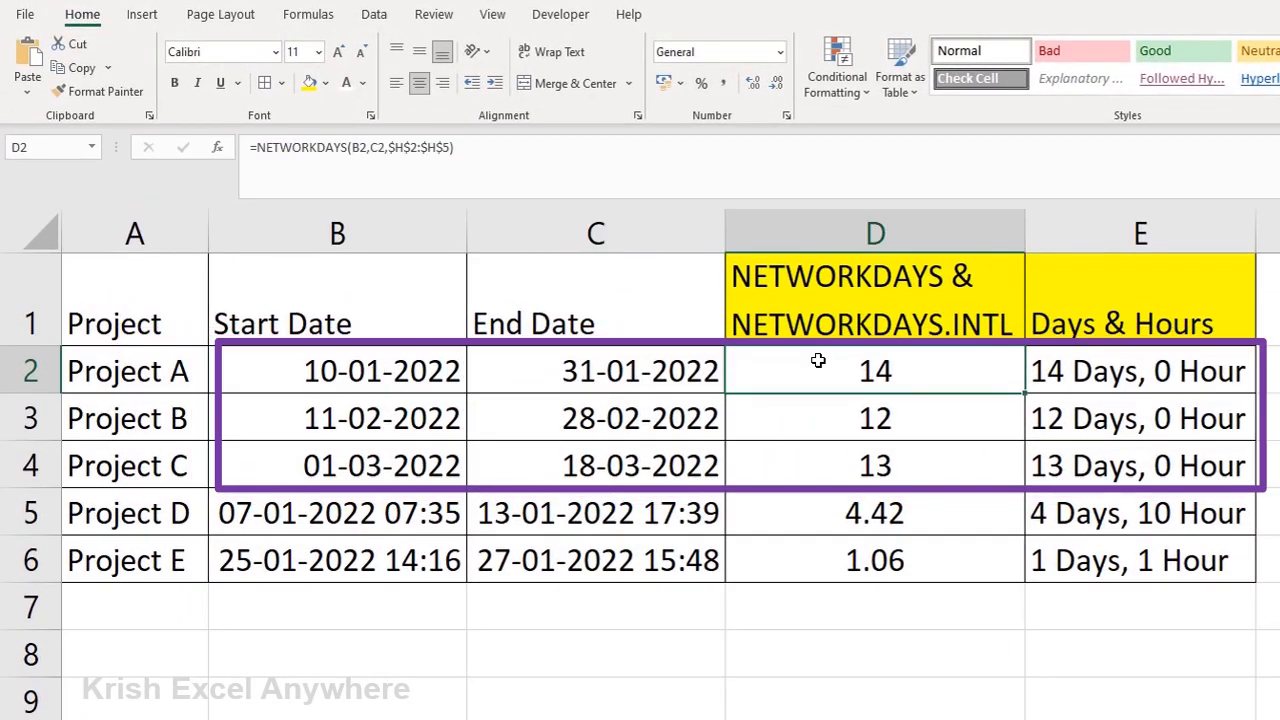
click(413, 512)
key(Right)
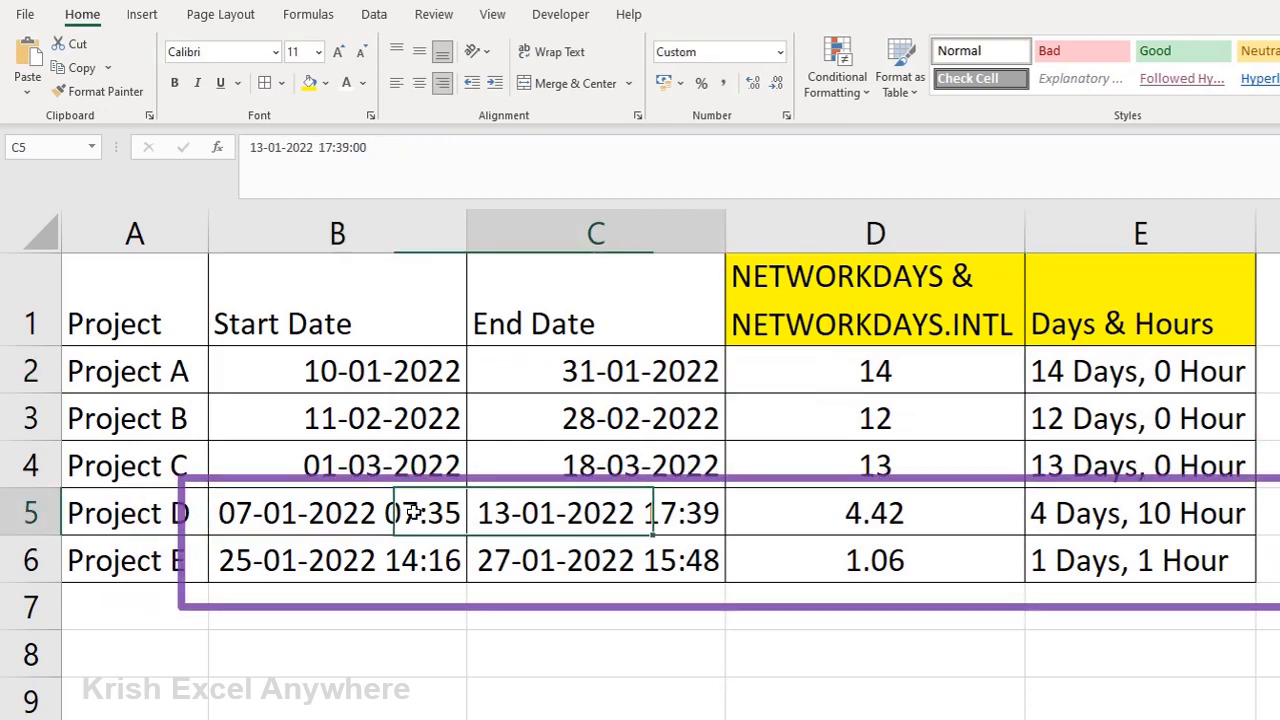
key(Left)
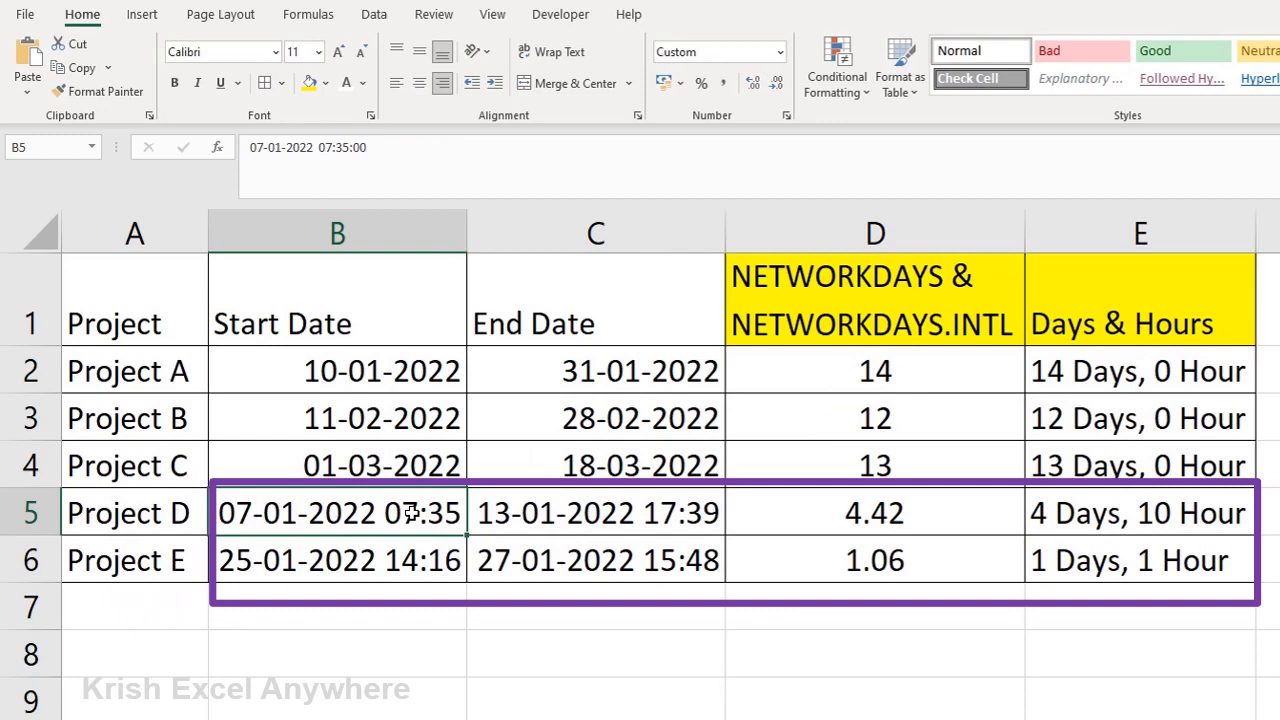
key(Right)
key(Right)
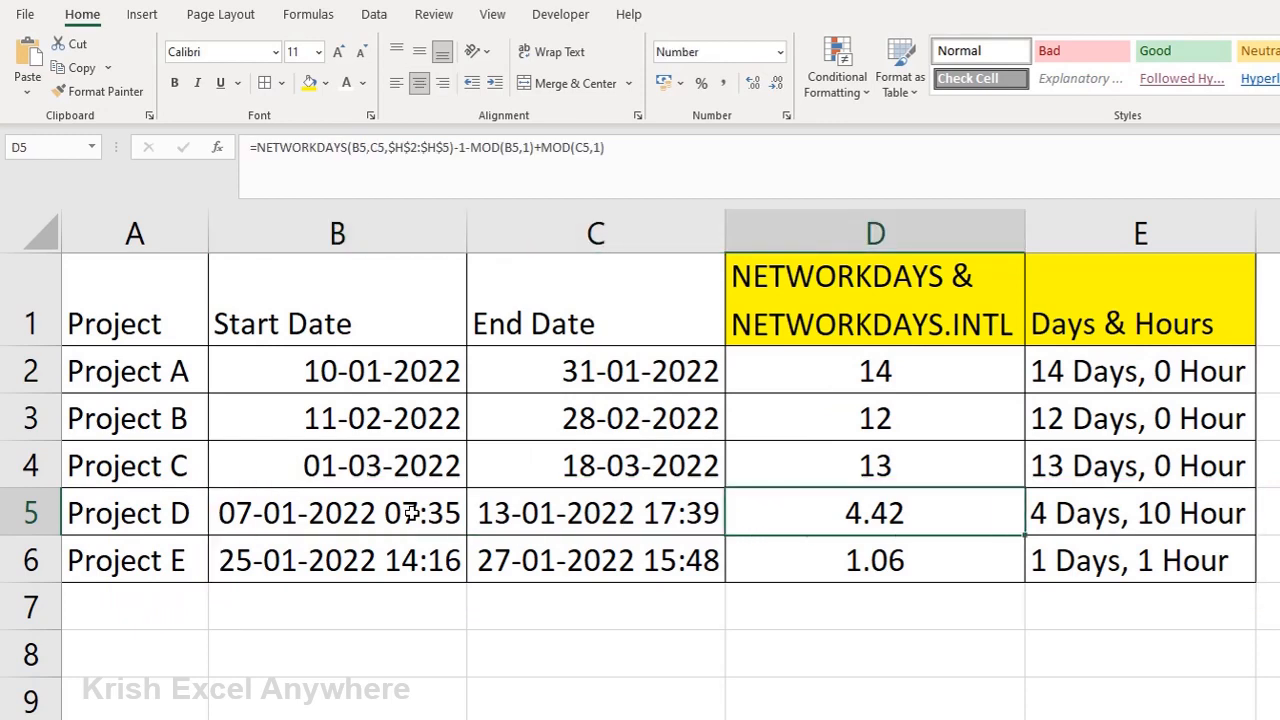
Step: Examine Project A's start date, end date and NETWORKDAYS formula in row 2
click(300, 373)
click(30, 371)
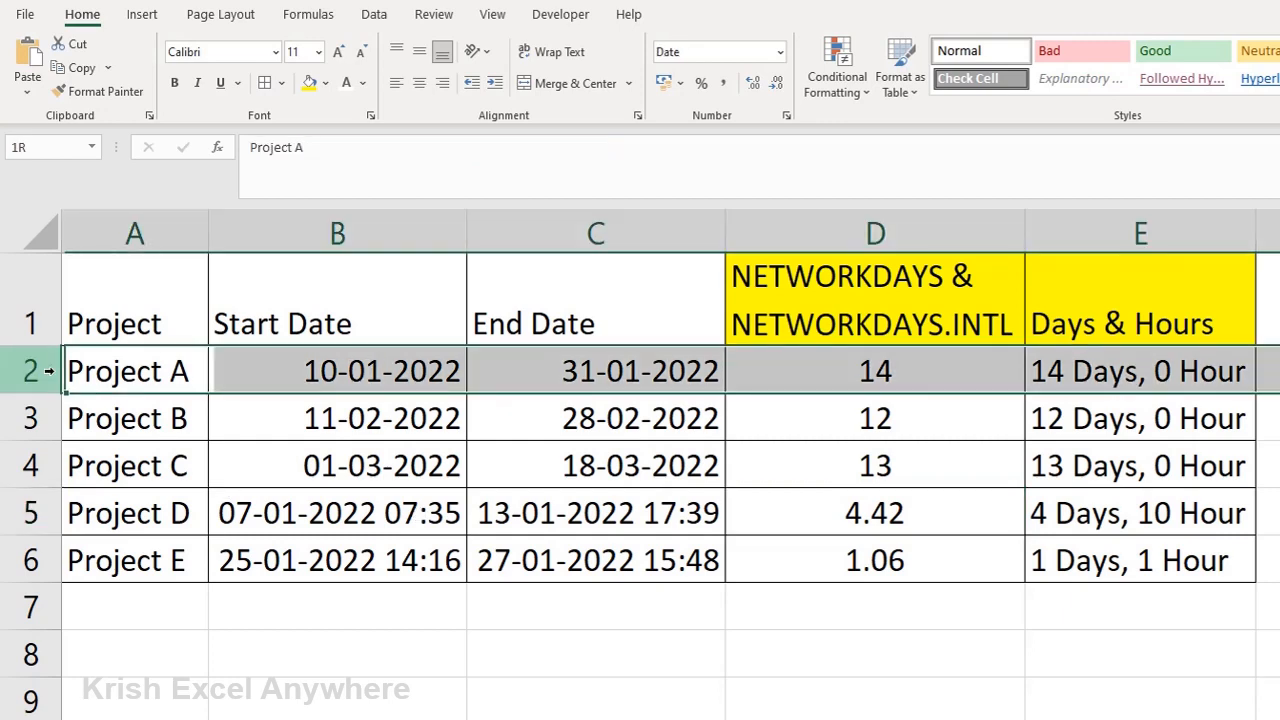
key(Right)
key(Right)
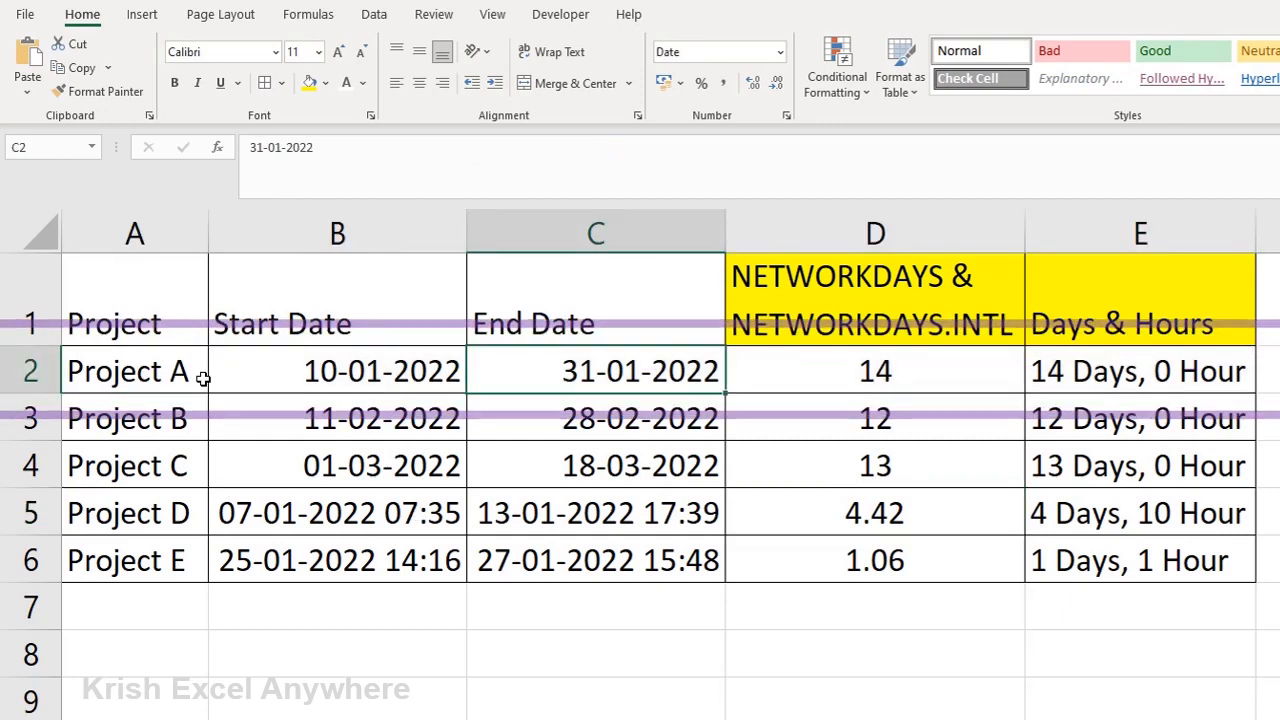
click(303, 352)
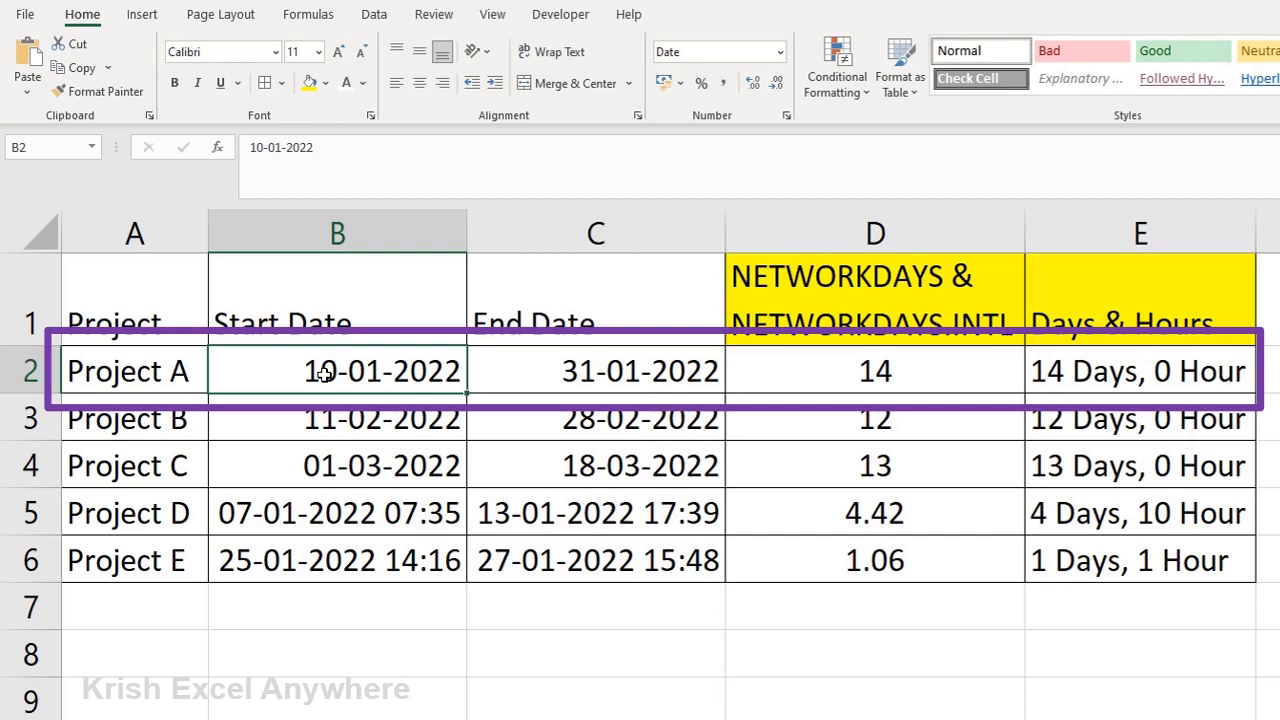
click(608, 371)
key(Right)
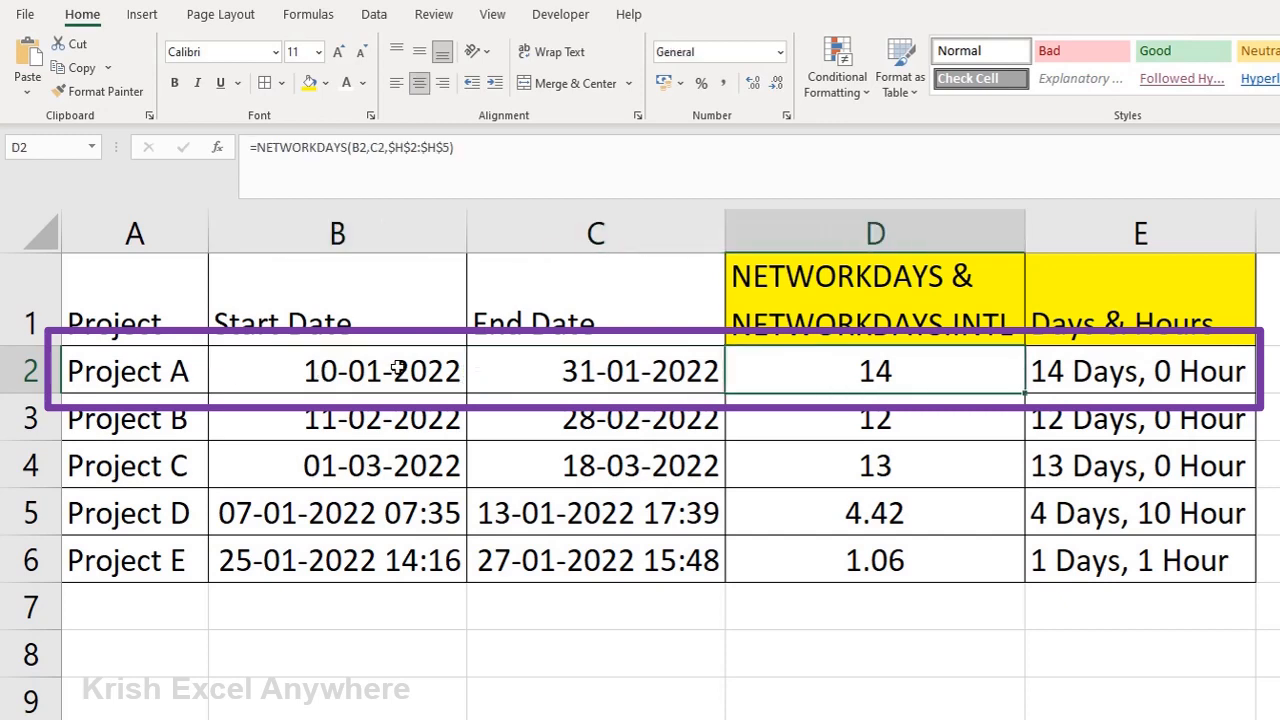
click(397, 368)
key(shift+Right)
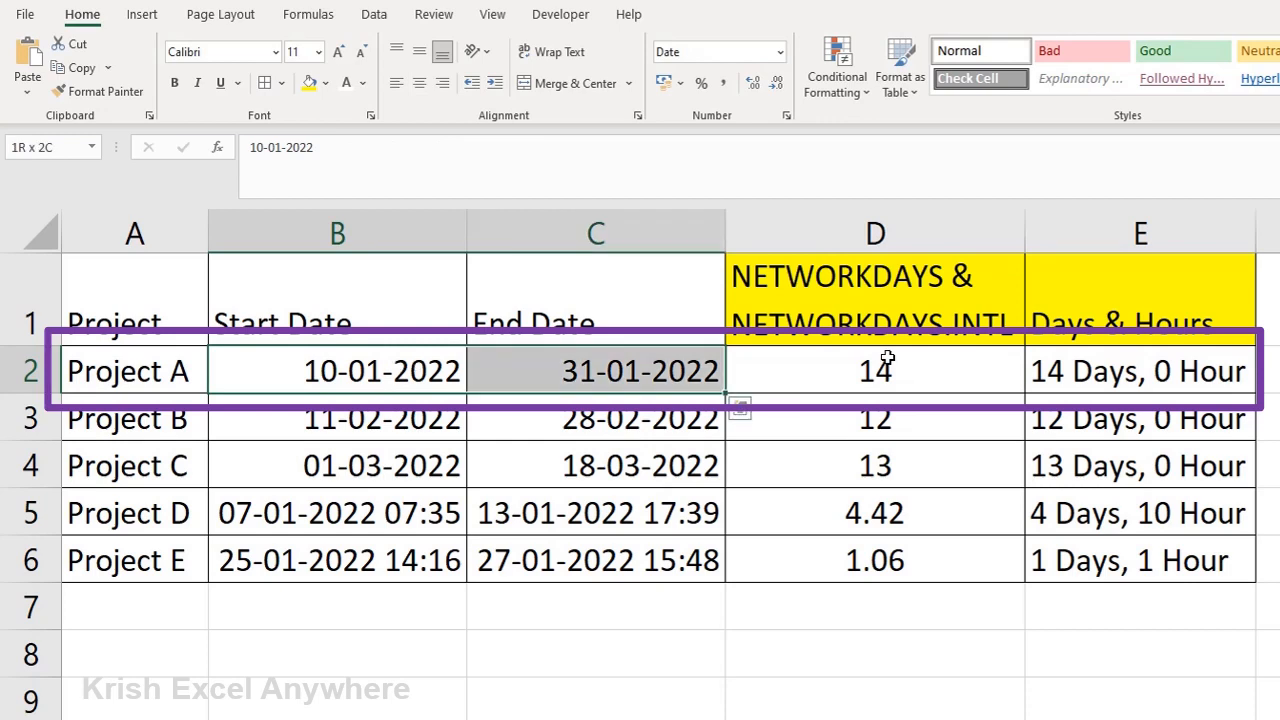
click(884, 366)
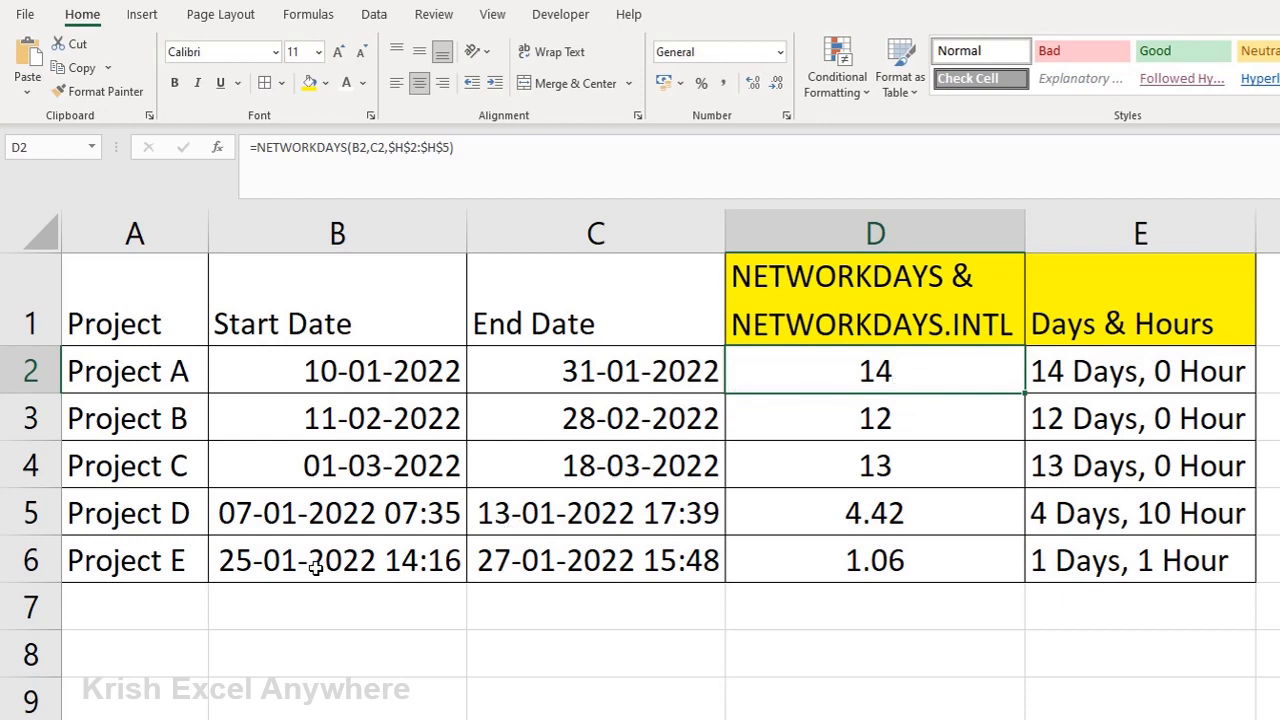
Step: Inspect Project D's start and end date-times, its Days & Hours formula and its NETWORKDAYS formula with MOD
click(288, 517)
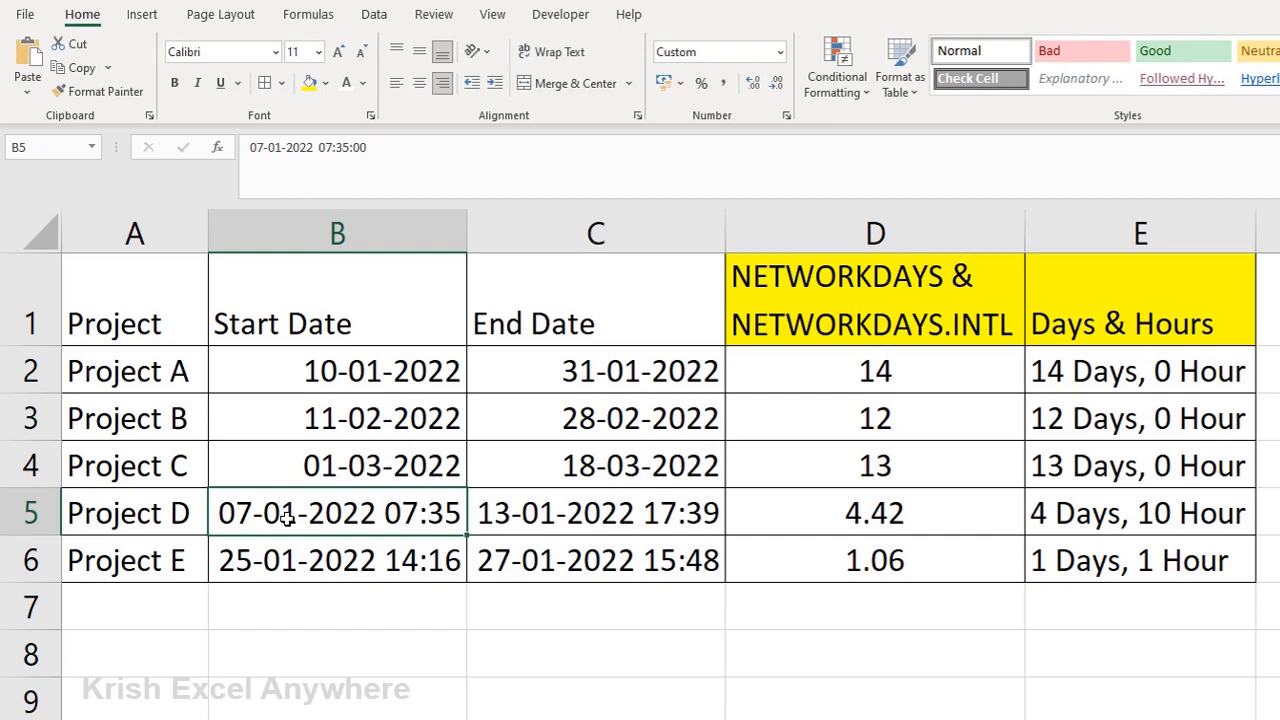
click(150, 515)
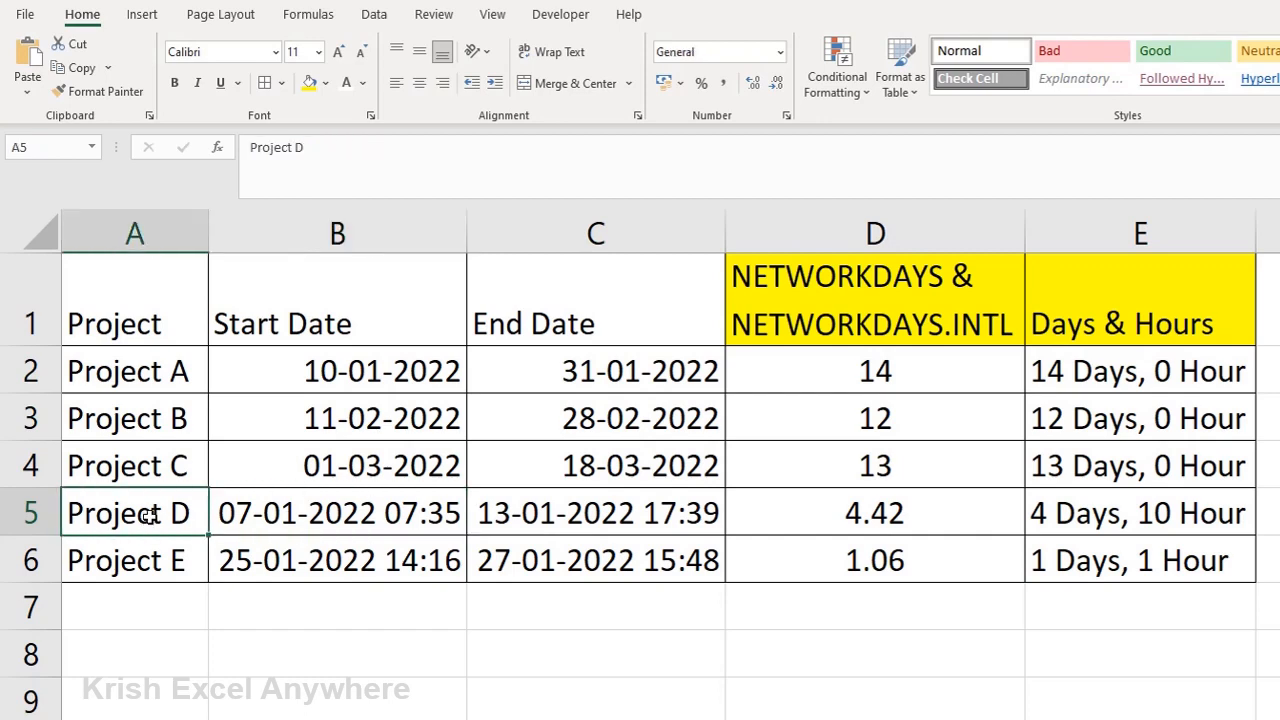
click(302, 530)
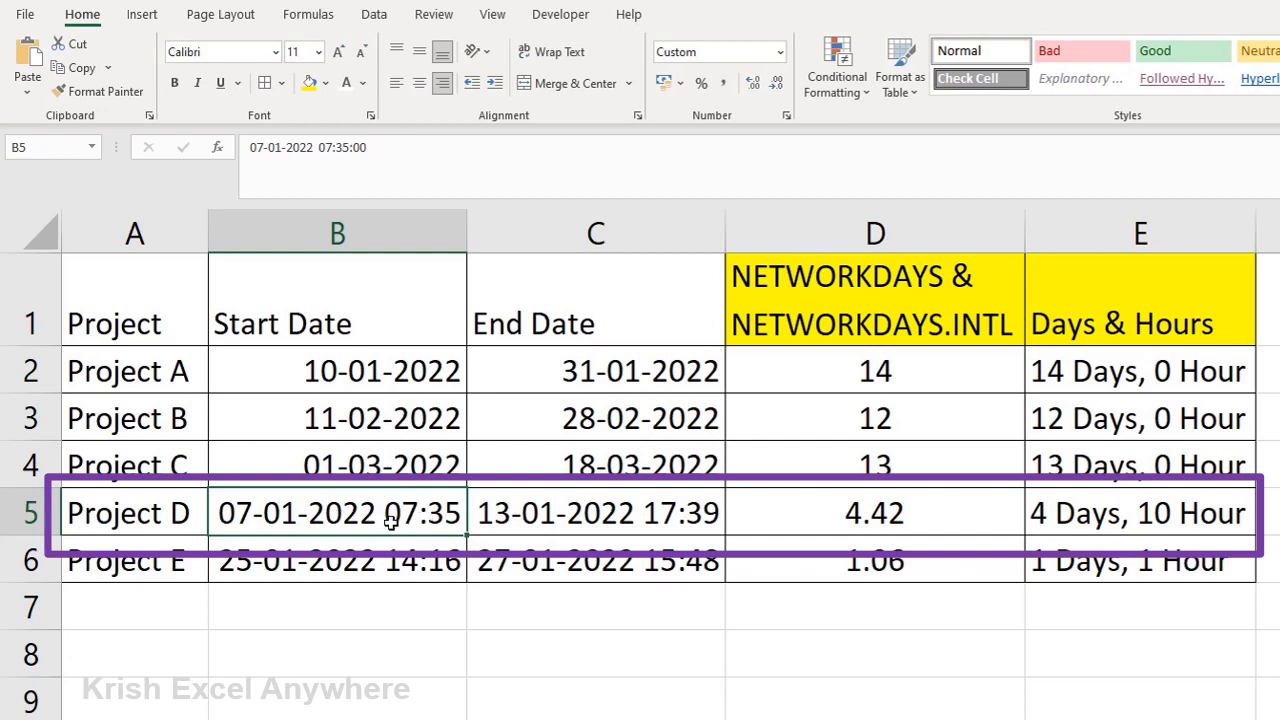
key(Right)
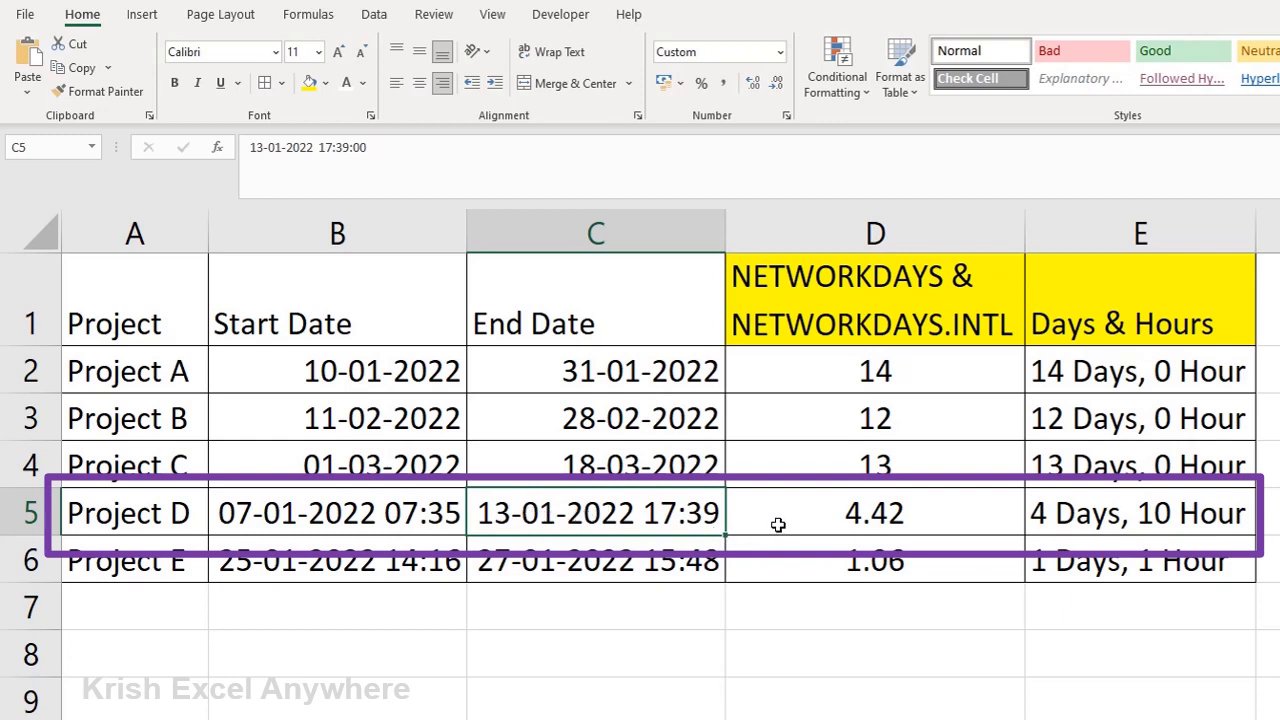
click(1090, 511)
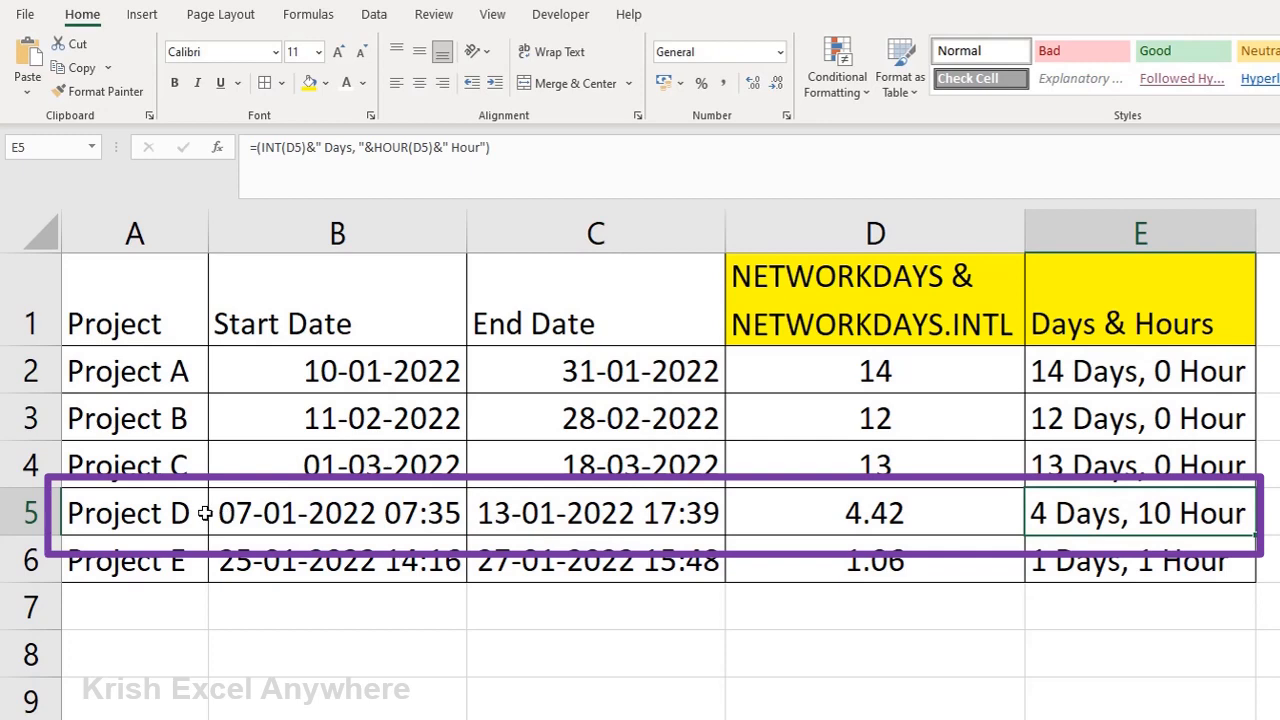
click(853, 512)
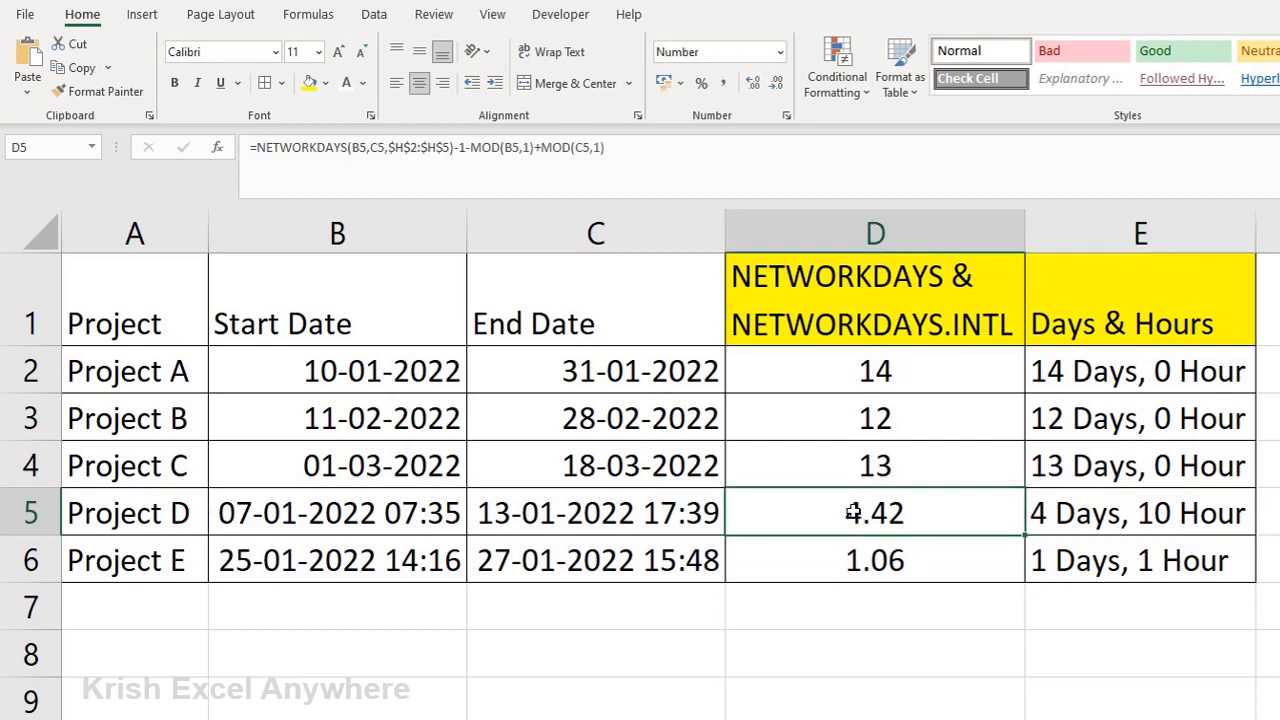
click(707, 168)
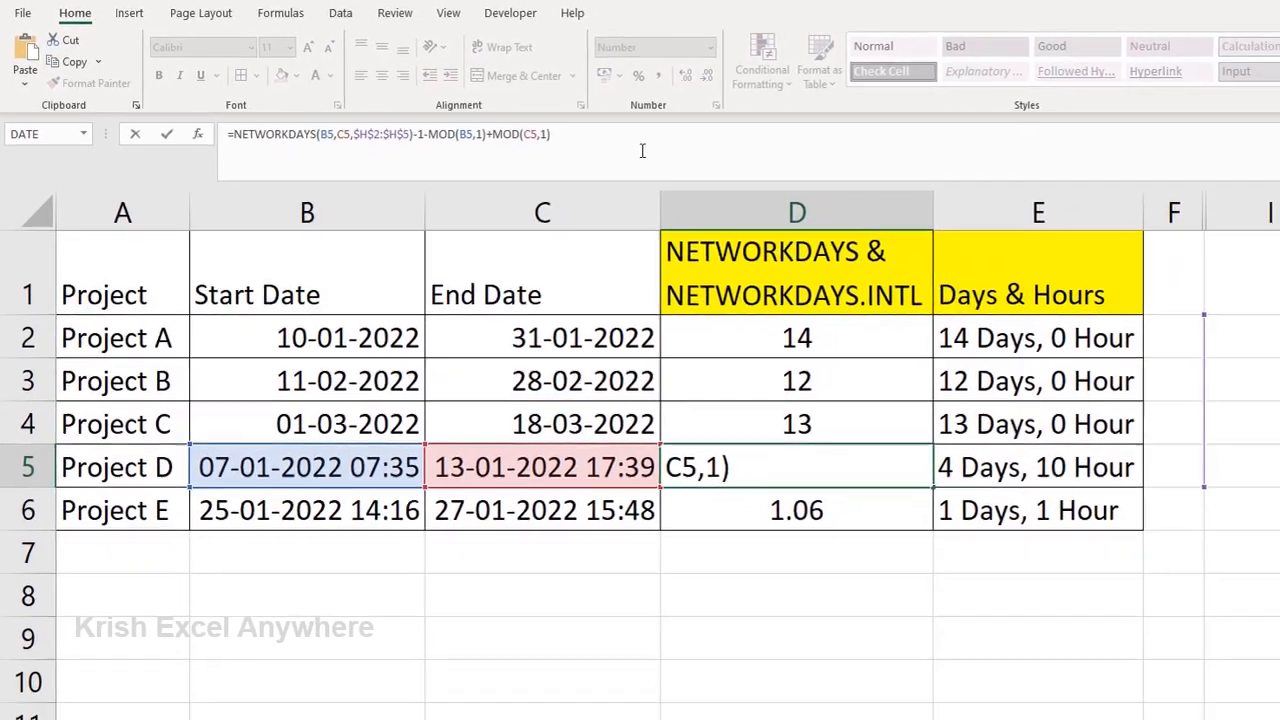
key(Escape)
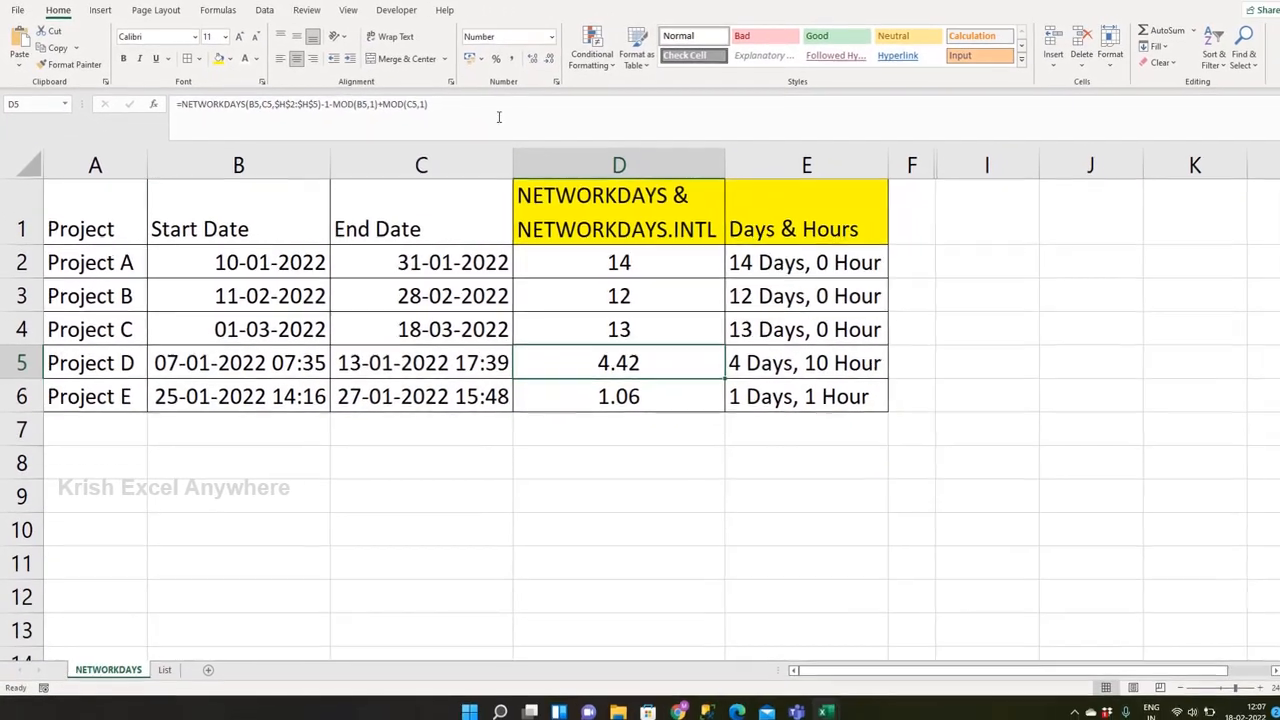
key(Down)
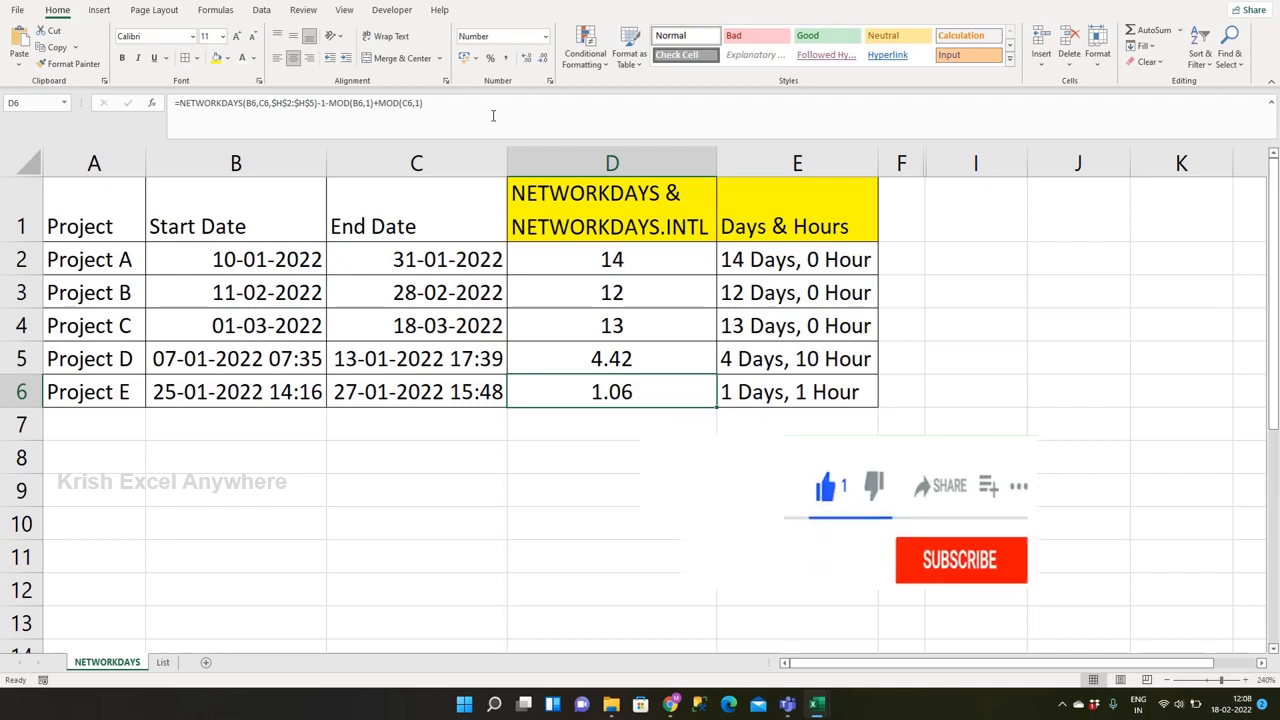
key(ctrl+Up)
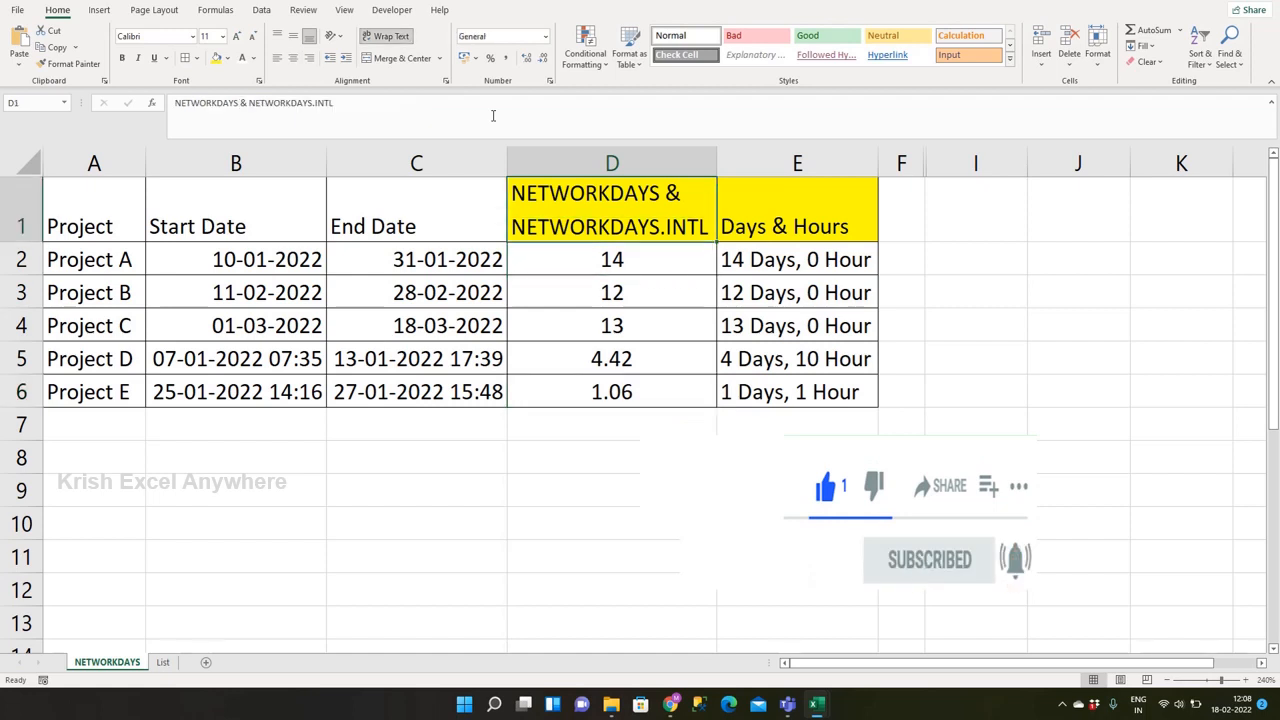
key(Down)
key(Up)
key(Down)
Step: Unhide the holiday list columns between F and I
drag(905, 163, 971, 163)
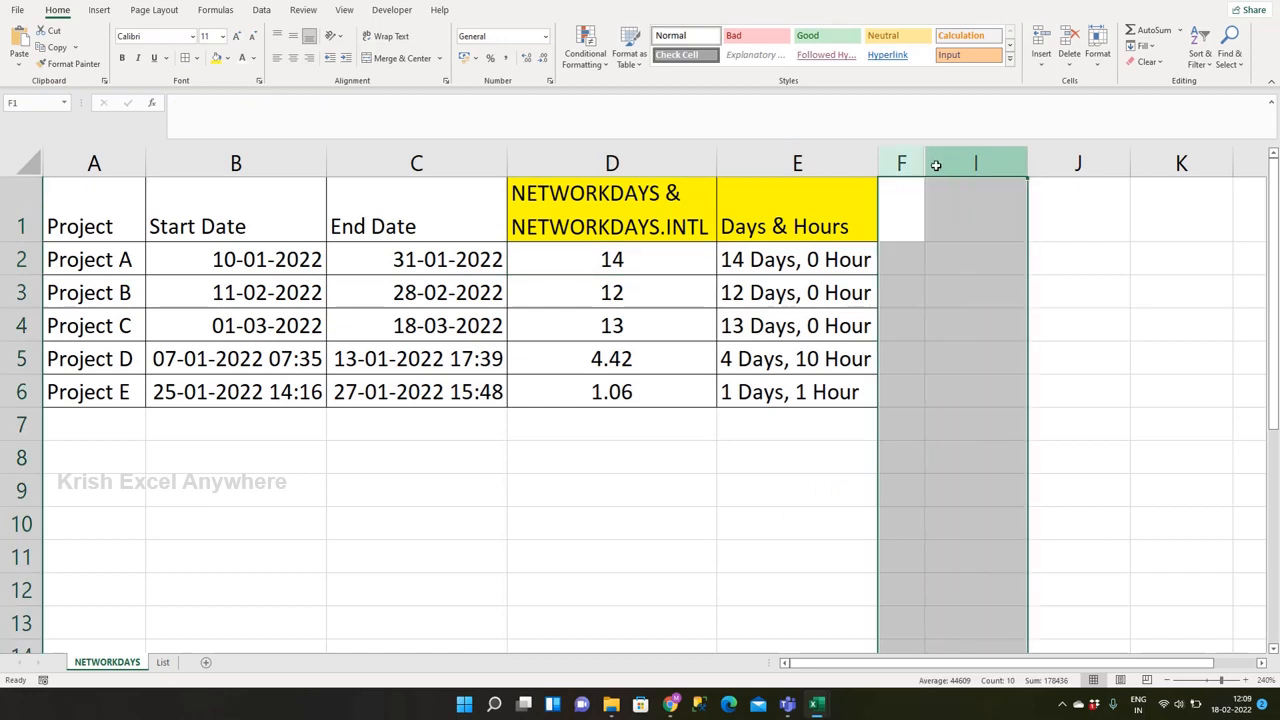
right_click(937, 162)
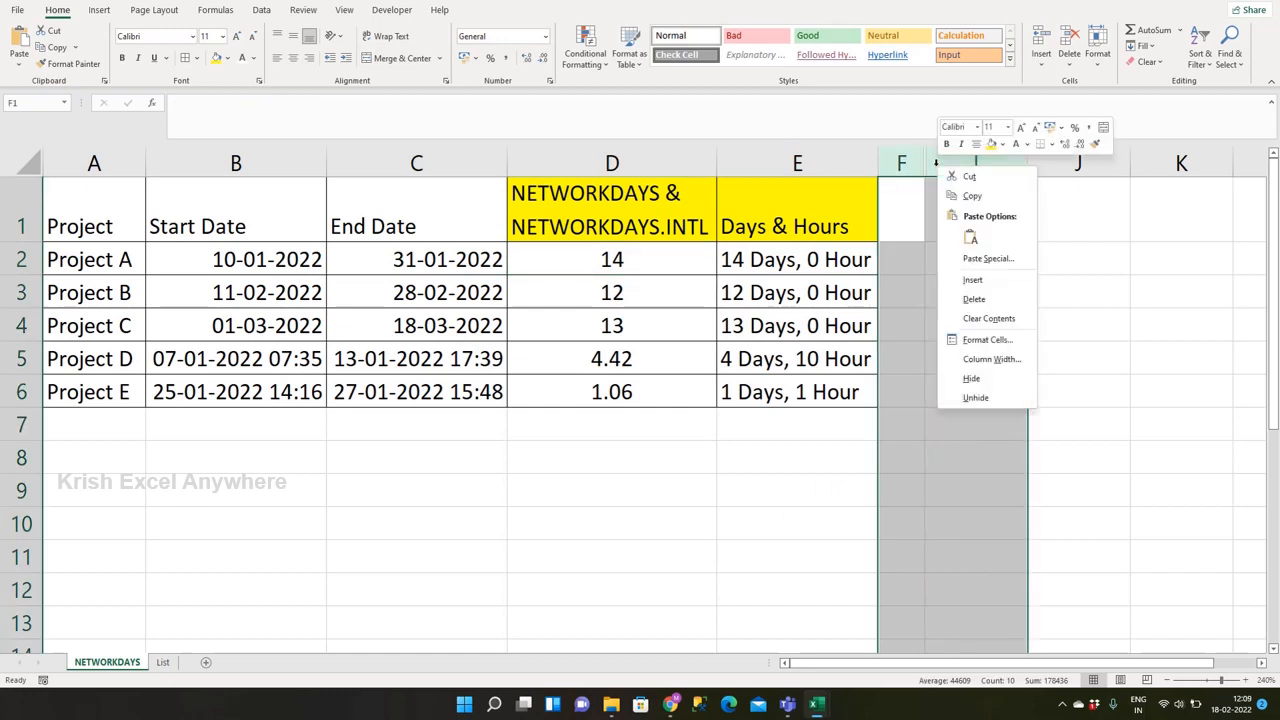
click(975, 397)
click(612, 258)
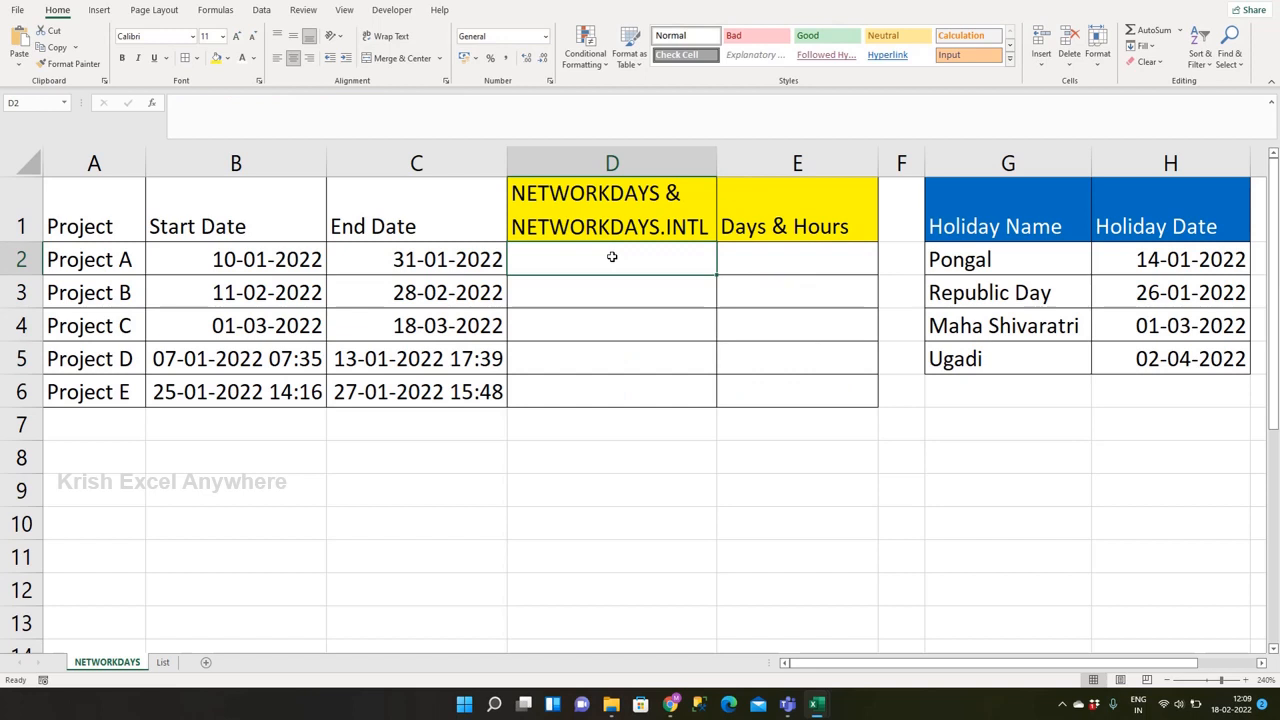
key(Up)
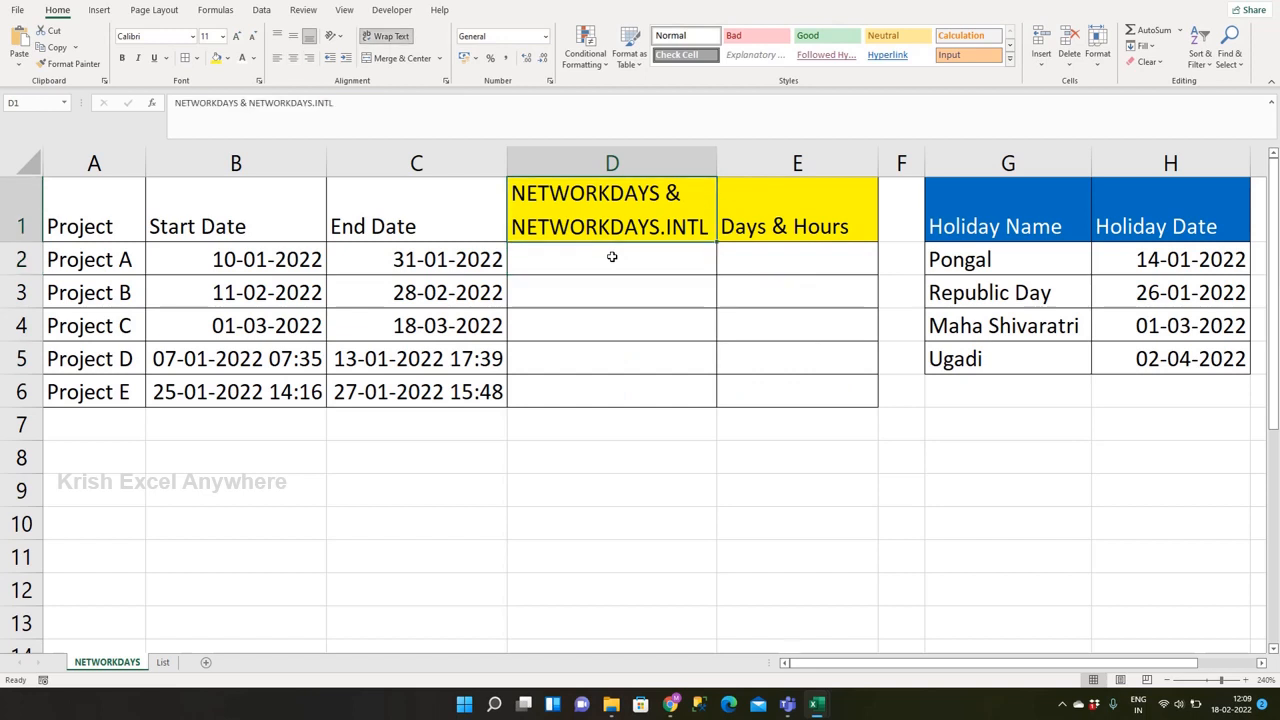
Step: Enter =NETWORKDAYS(B2,C2,$H$2:$H$5) in D2 to calculate Project A's workdays excluding the listed holidays
click(612, 257)
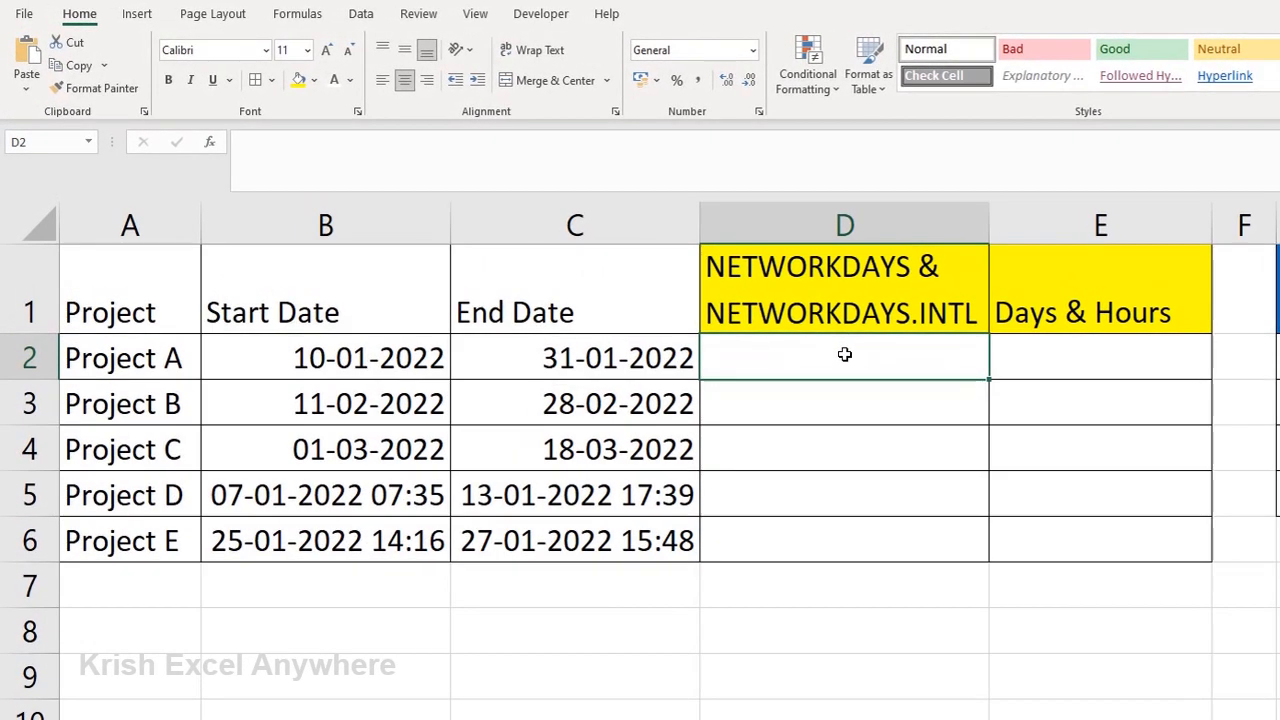
text(=Net)
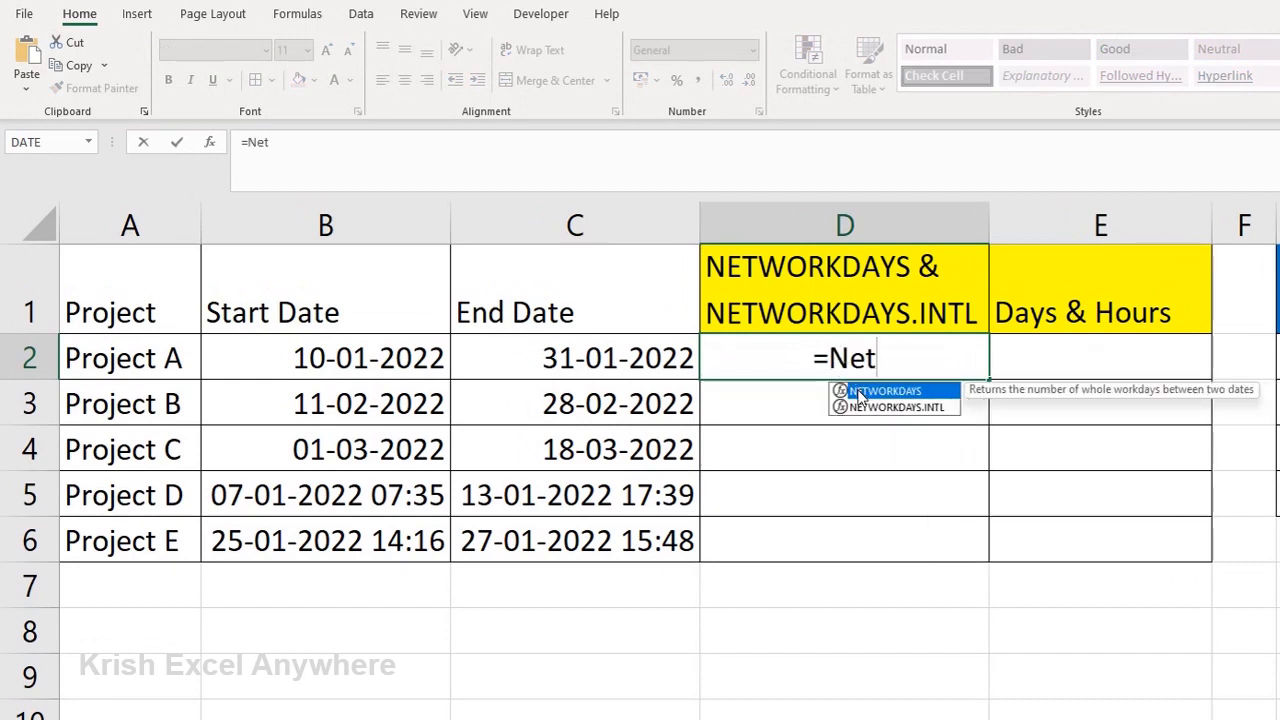
double_click(880, 391)
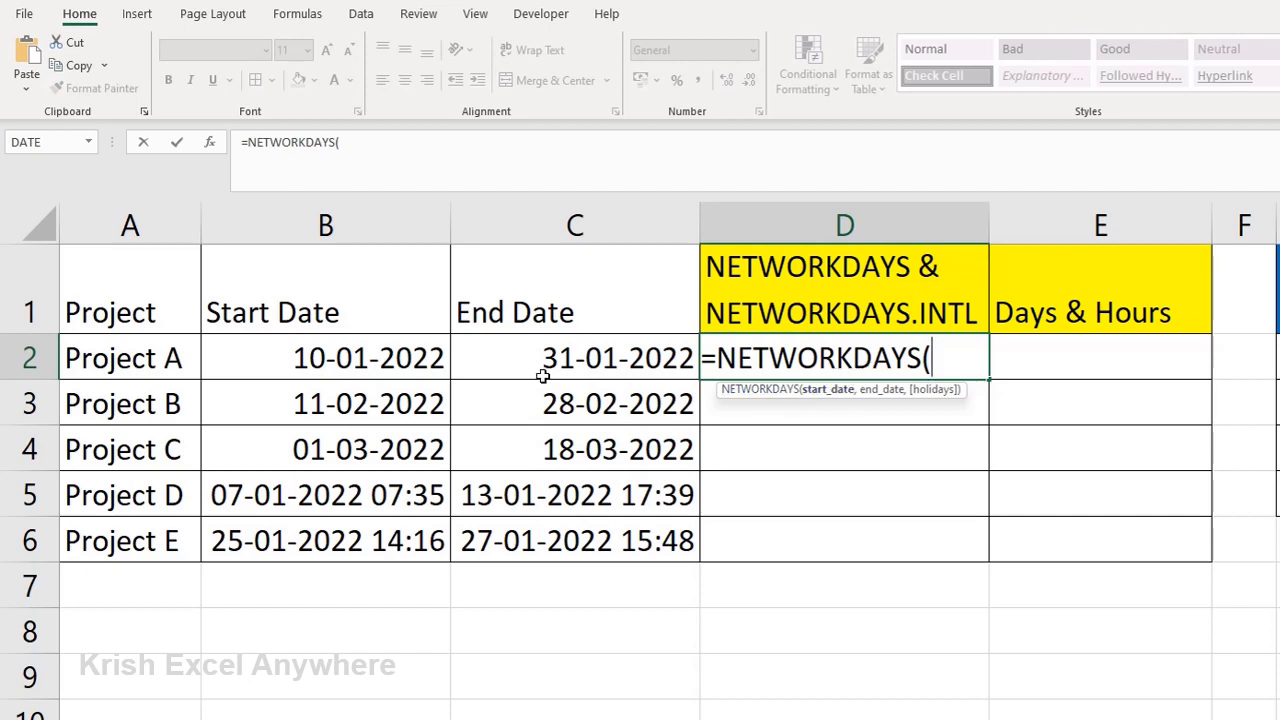
click(405, 360)
text(,)
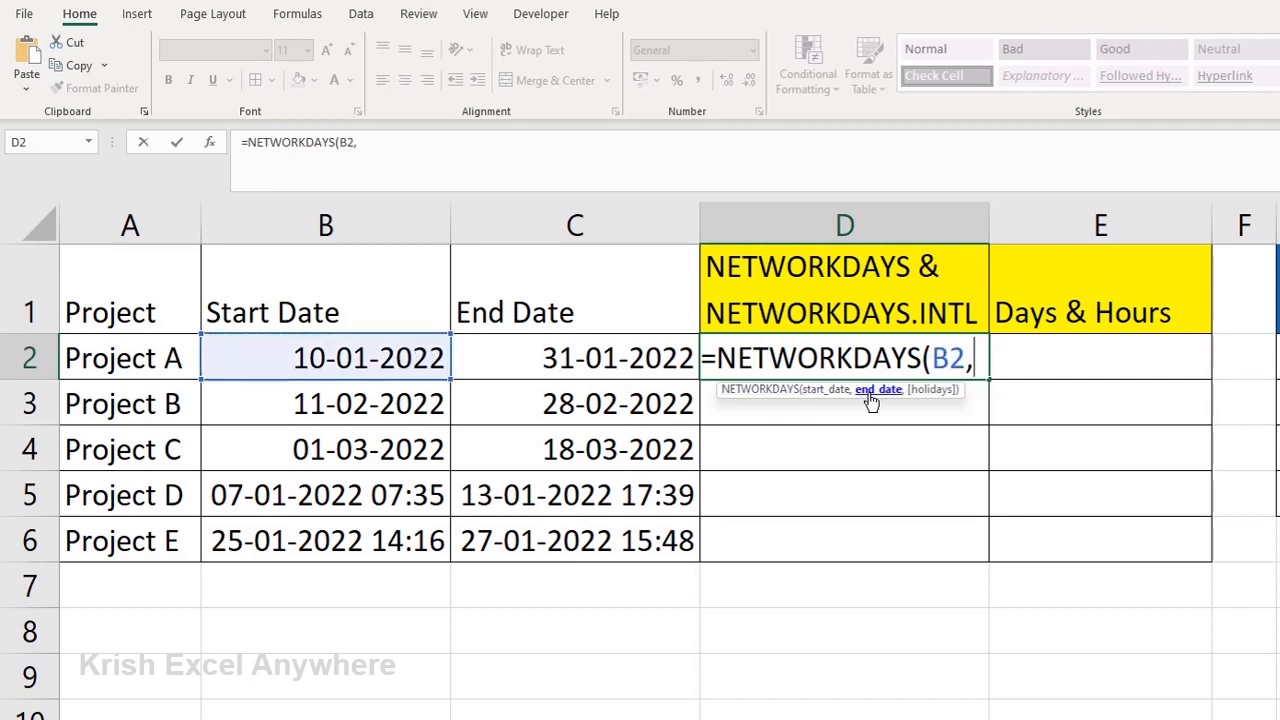
click(665, 360)
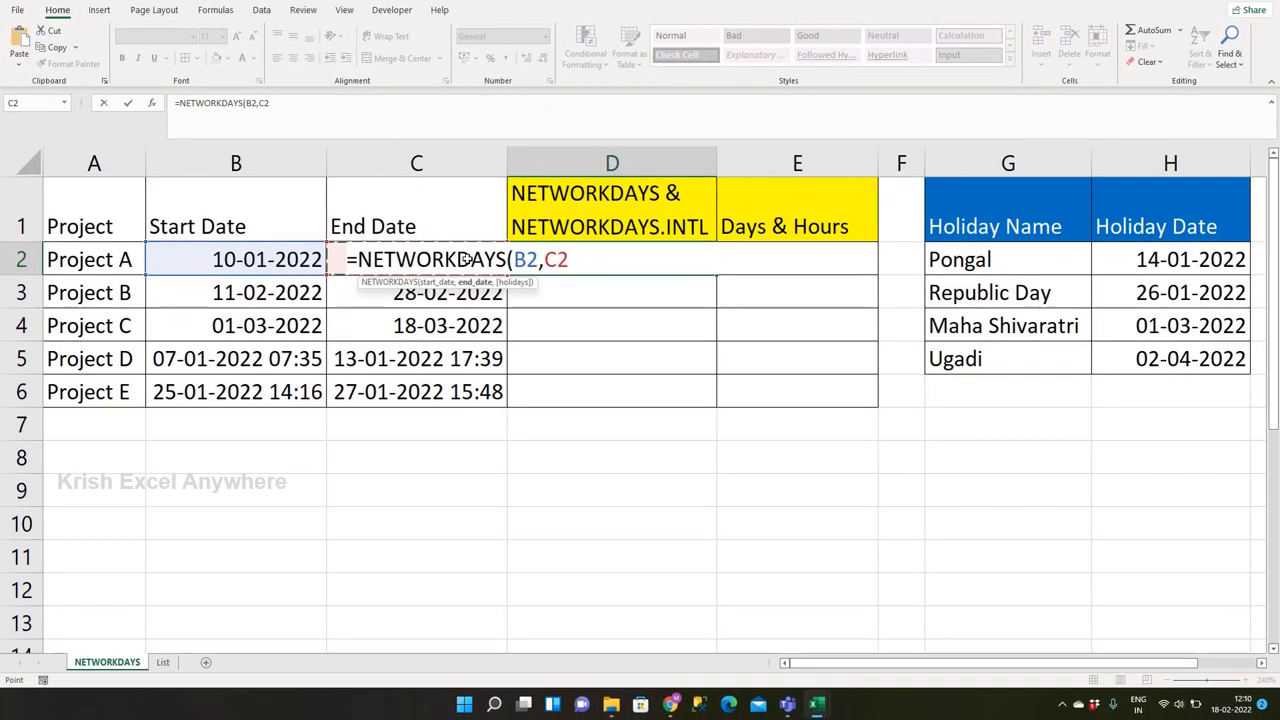
text(,)
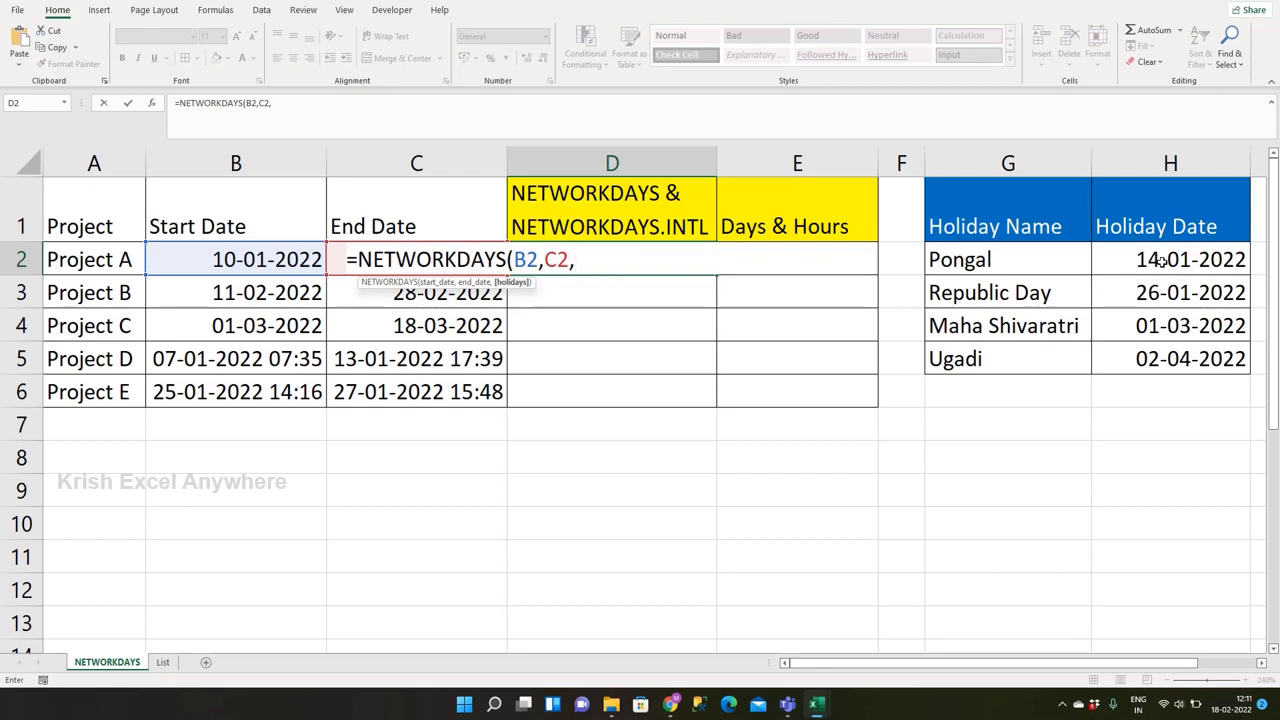
drag(1158, 260, 1155, 358)
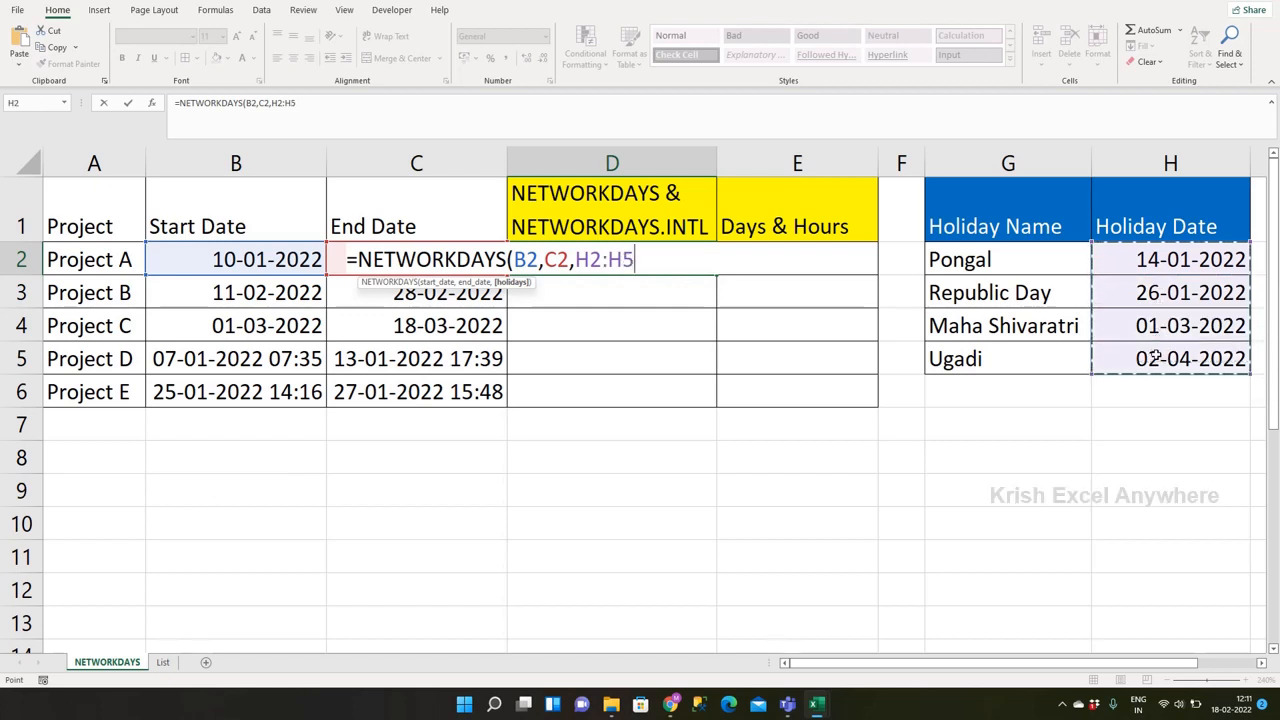
key(F4)
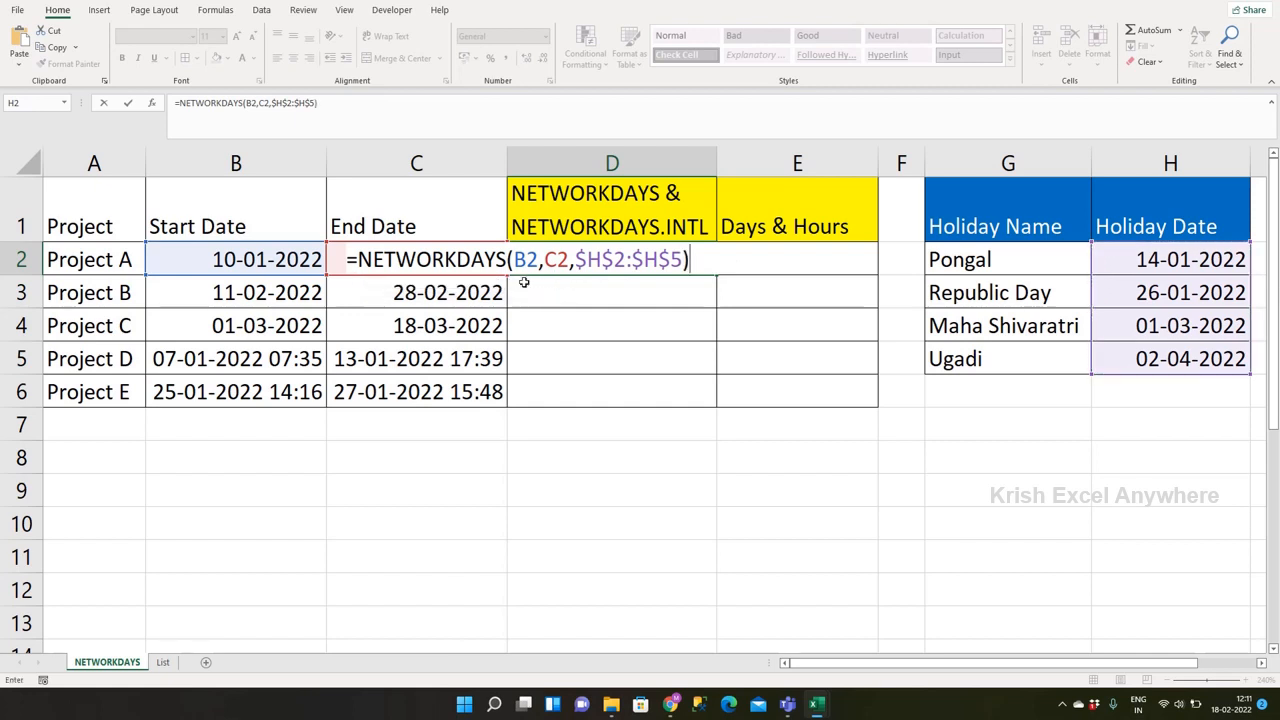
key(ctrl+Return)
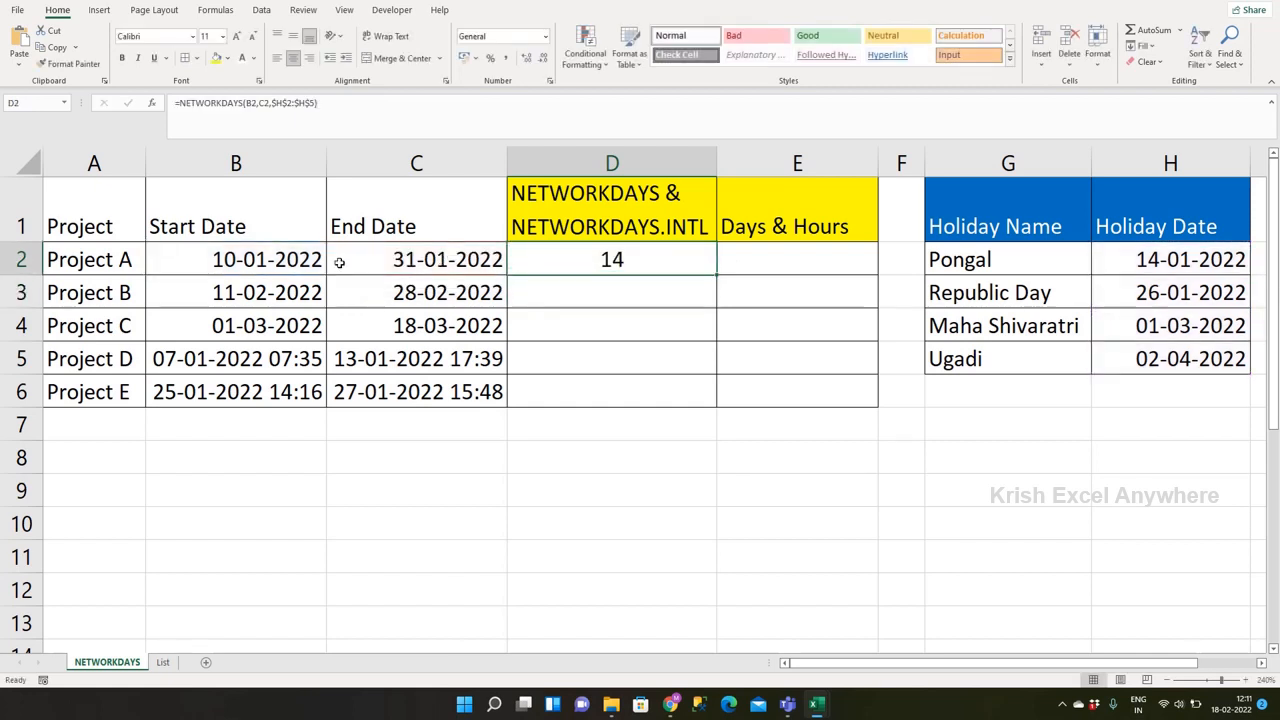
Step: Review Project A's start and end dates in B2 and C2 against the workday result
click(270, 262)
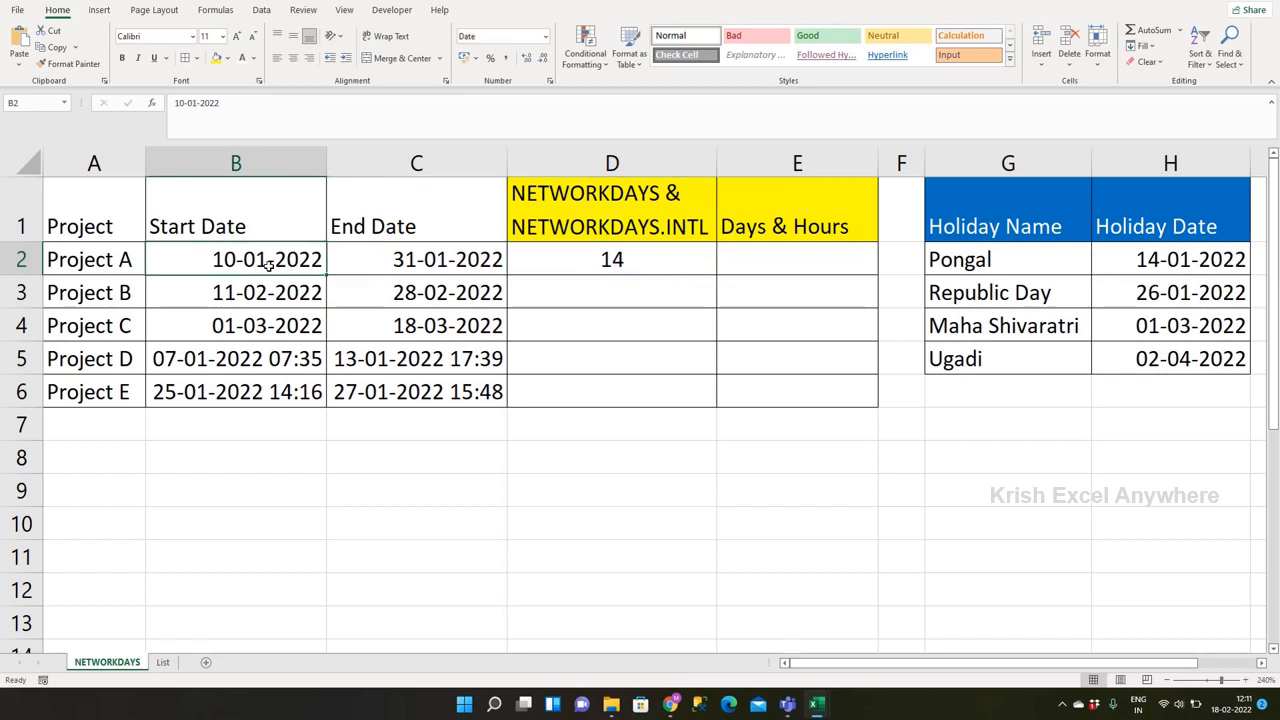
key(shift+Right)
click(240, 264)
click(385, 260)
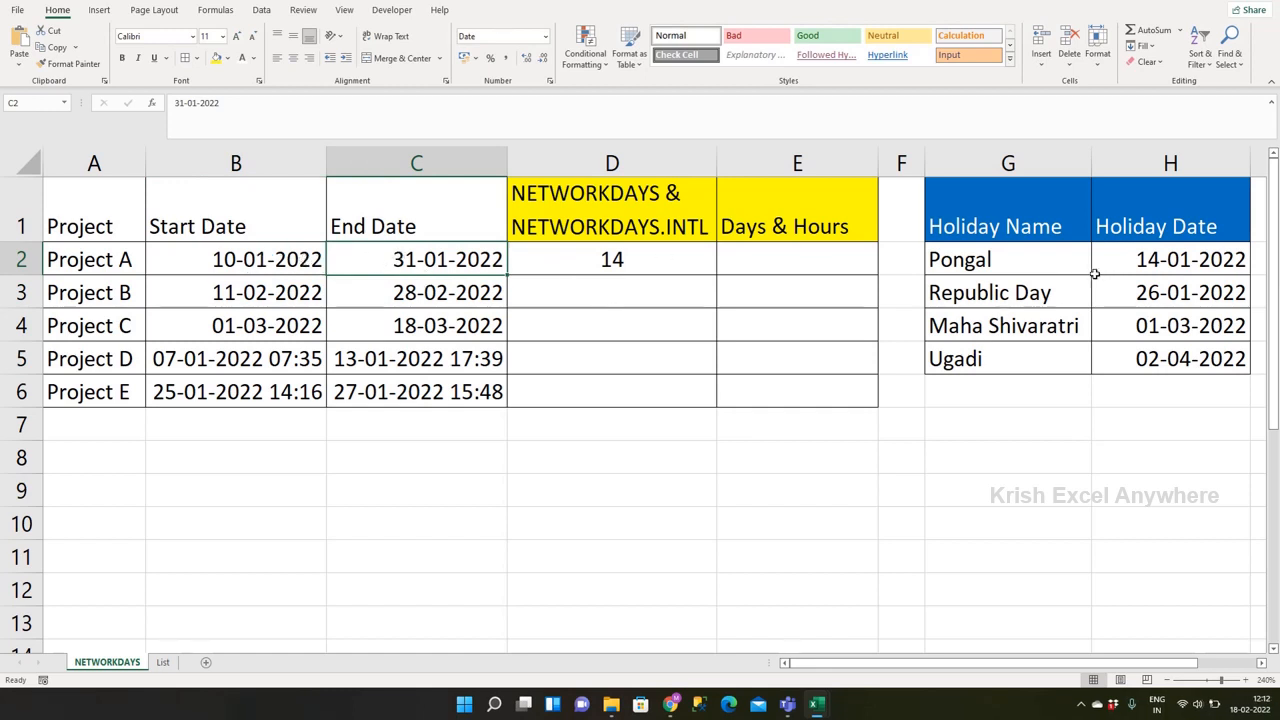
Step: Compare the Pongal and Republic Day dates in the holiday list with Project A's start and end dates
mouse_move(1128, 260)
mouse_down()
mouse_move(1128, 288)
mouse_move(1128, 260)
mouse_up()
key(Left)
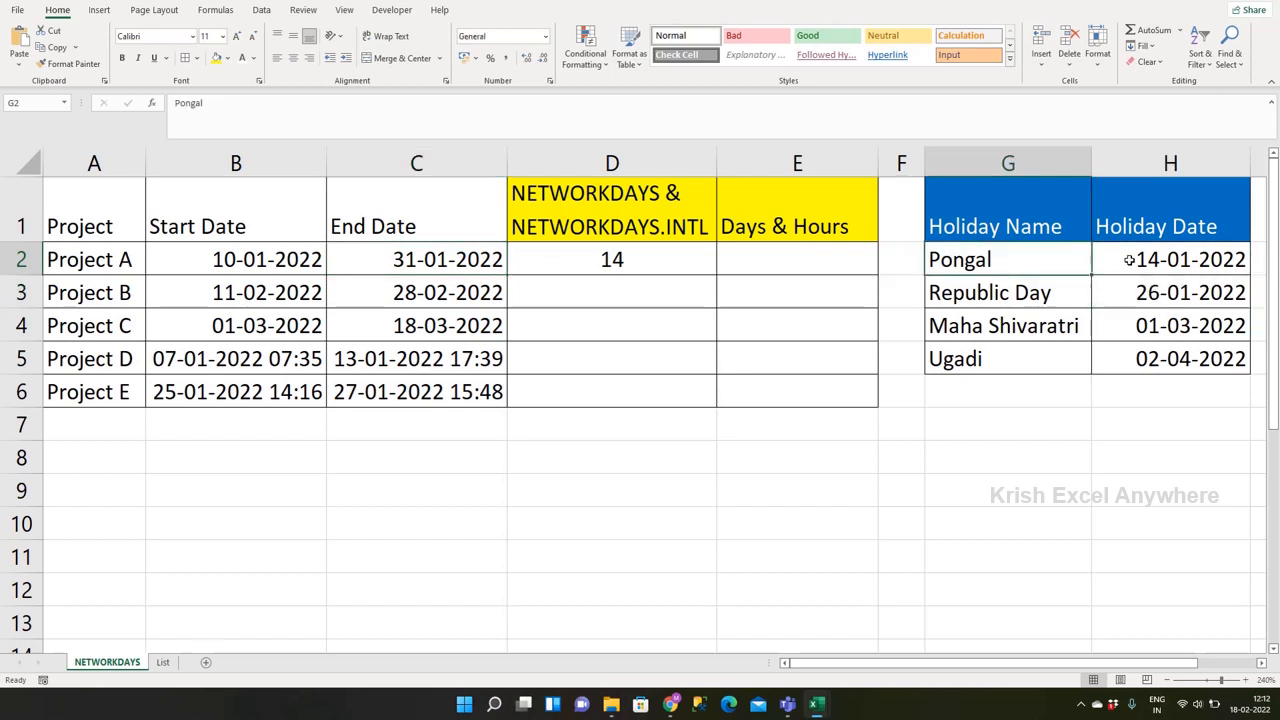
key(Down)
key(Right)
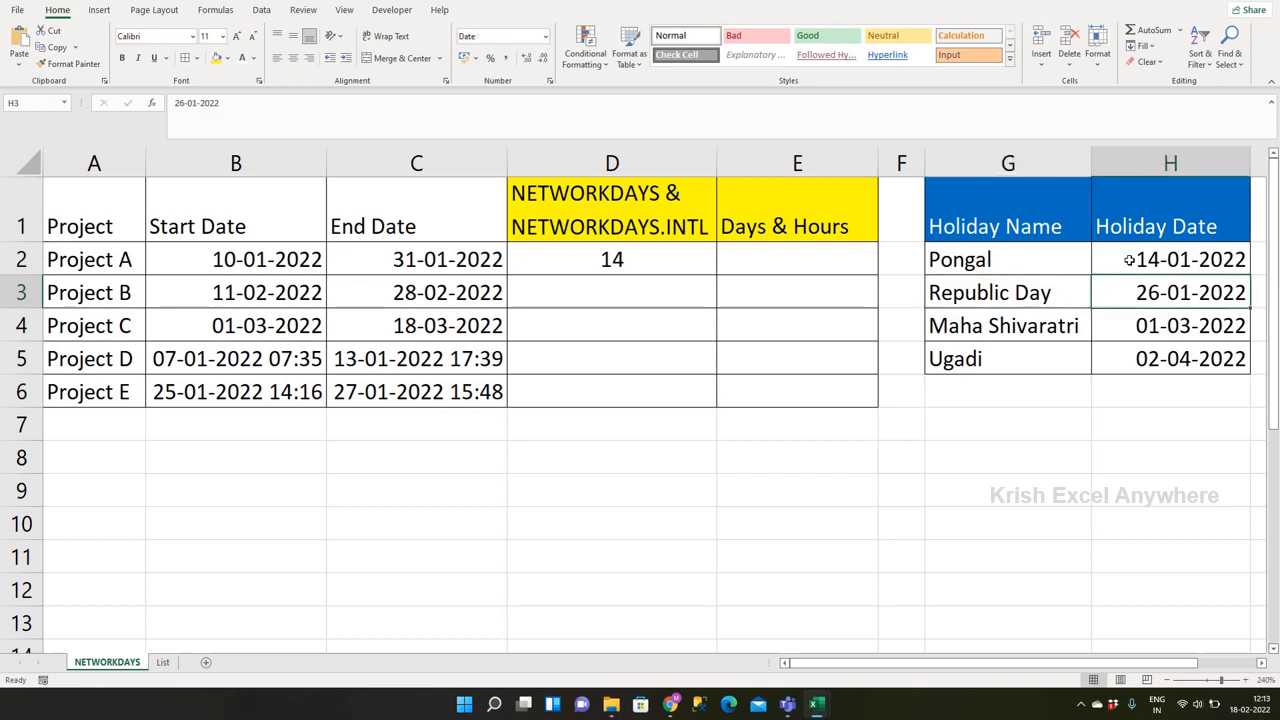
key(Up)
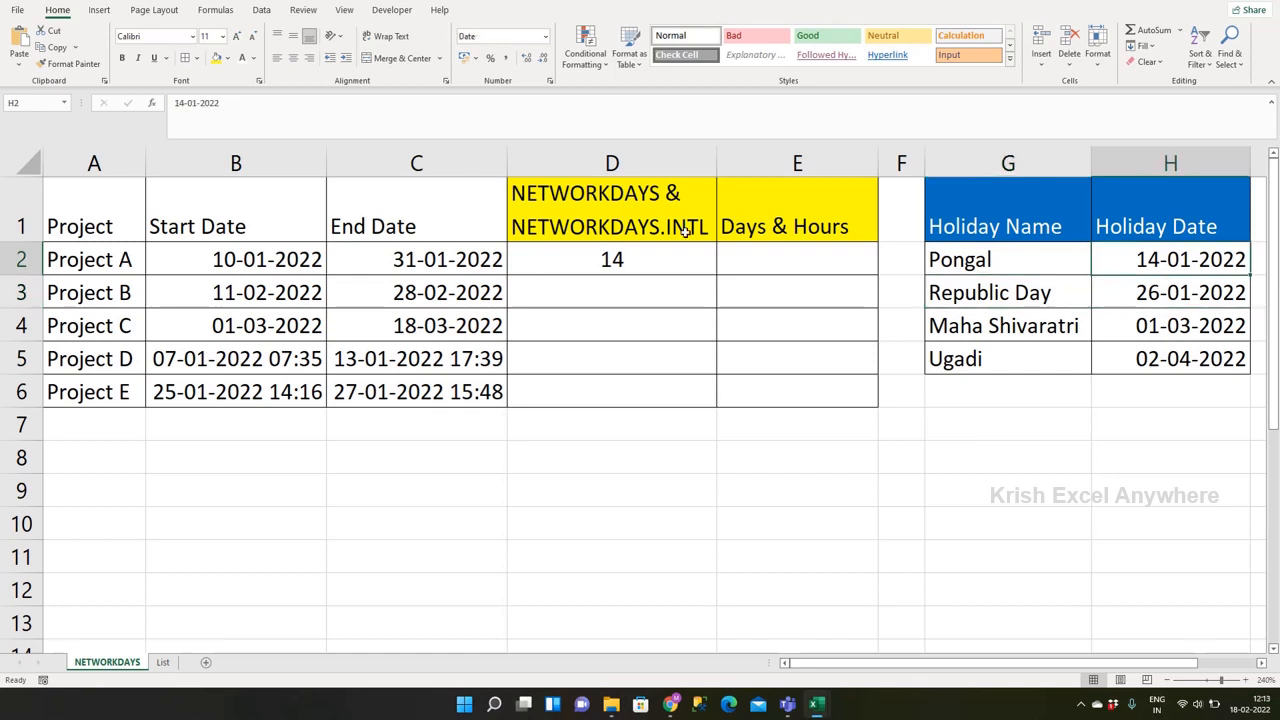
click(347, 260)
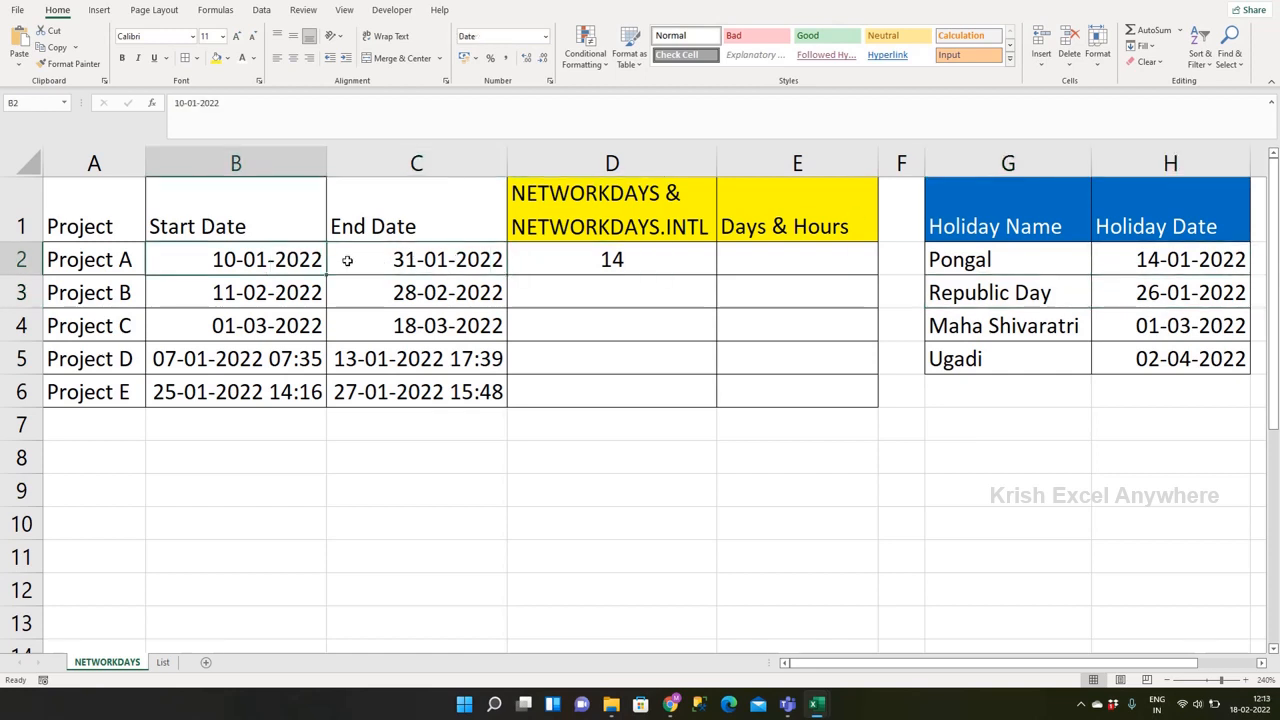
key(Right)
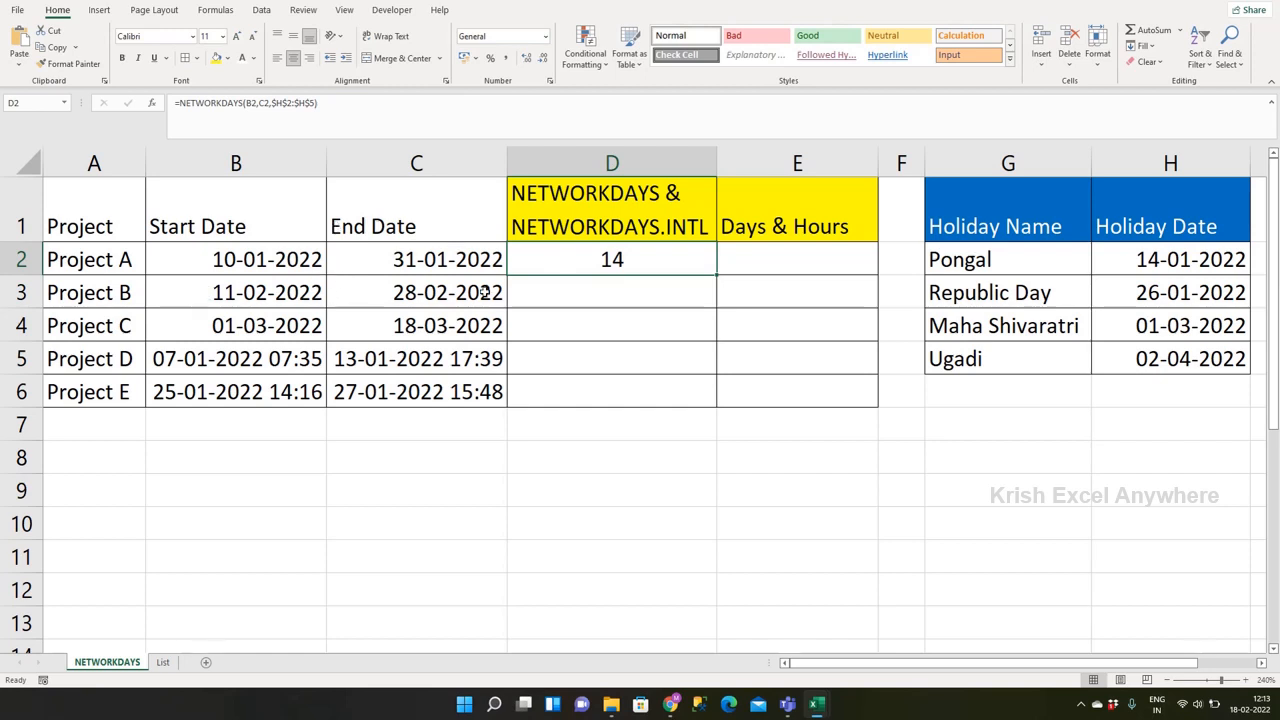
Step: Fill the NETWORKDAYS formula from D2 down through D6 for Projects B to E
shift+click(551, 321)
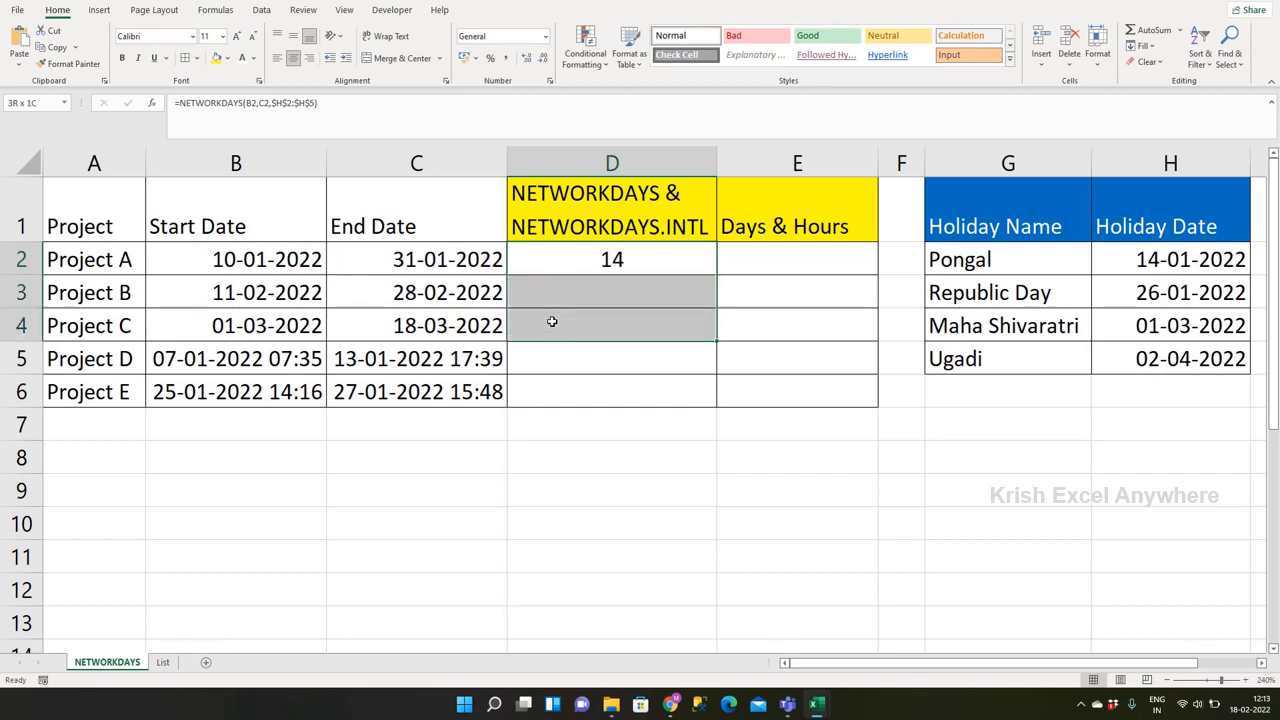
key(ctrl+d)
click(565, 324)
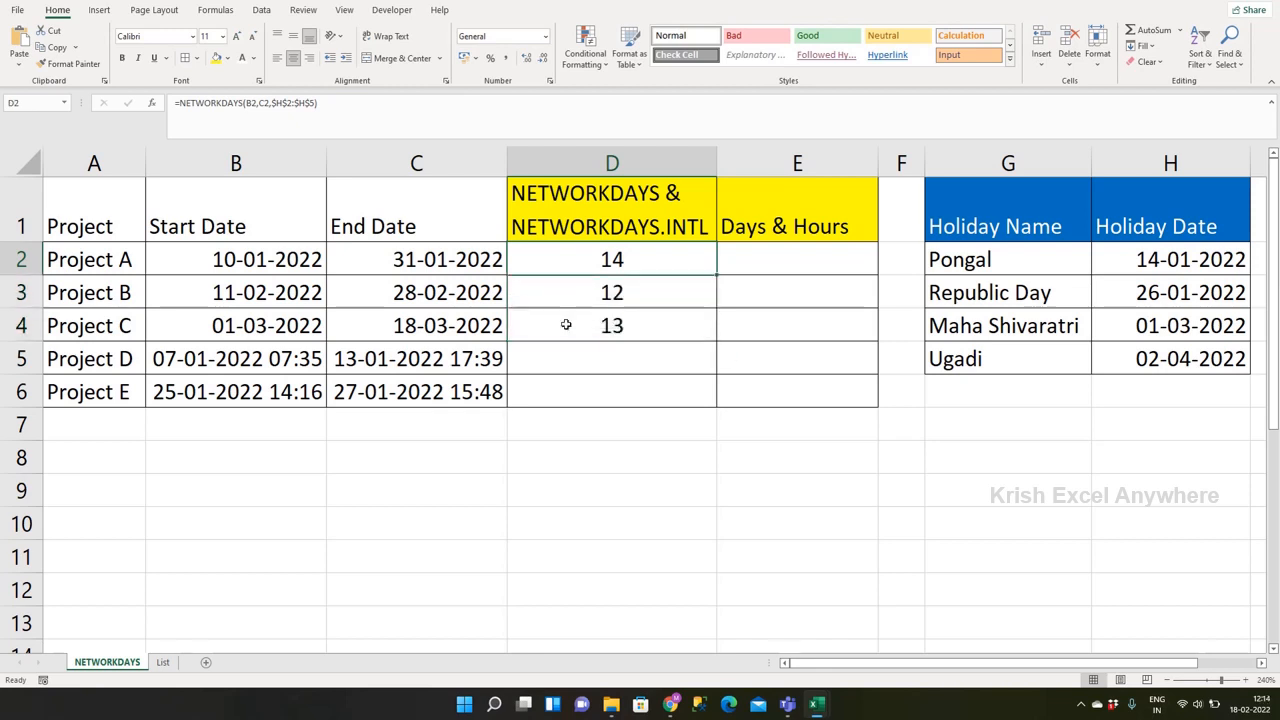
key(shift+Down)
key(shift+Down)
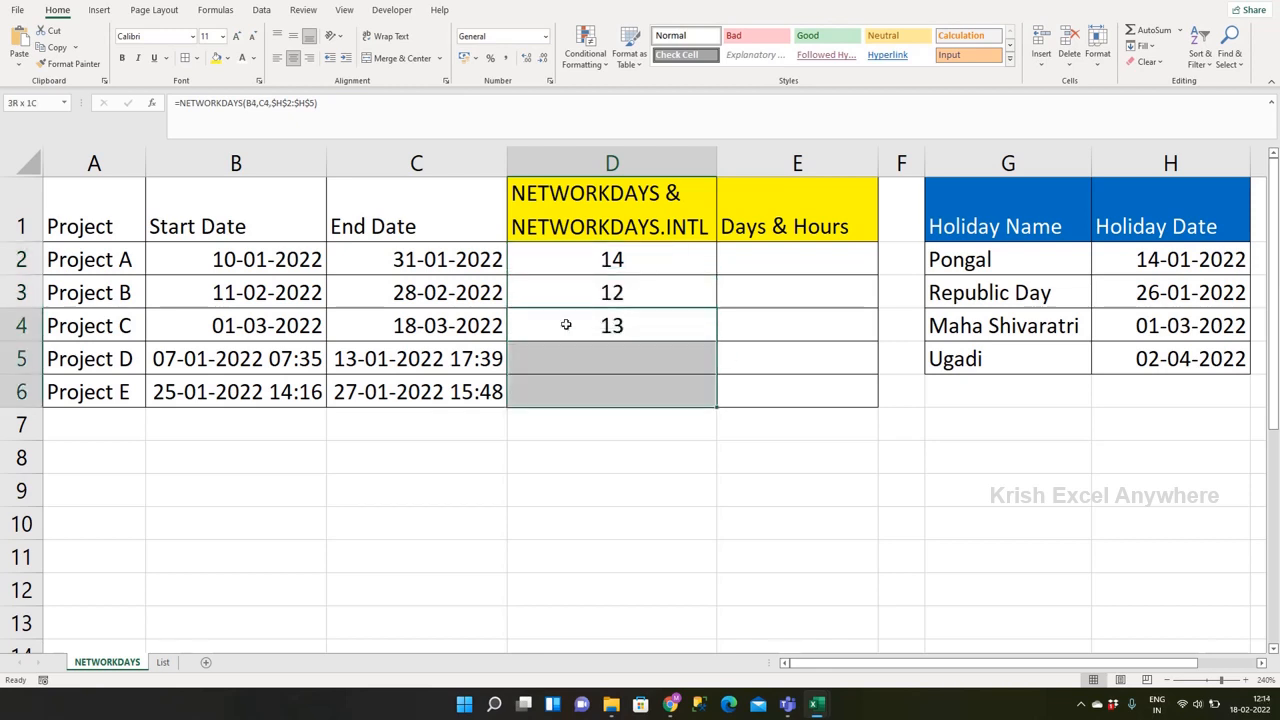
key(ctrl+d)
key(Down)
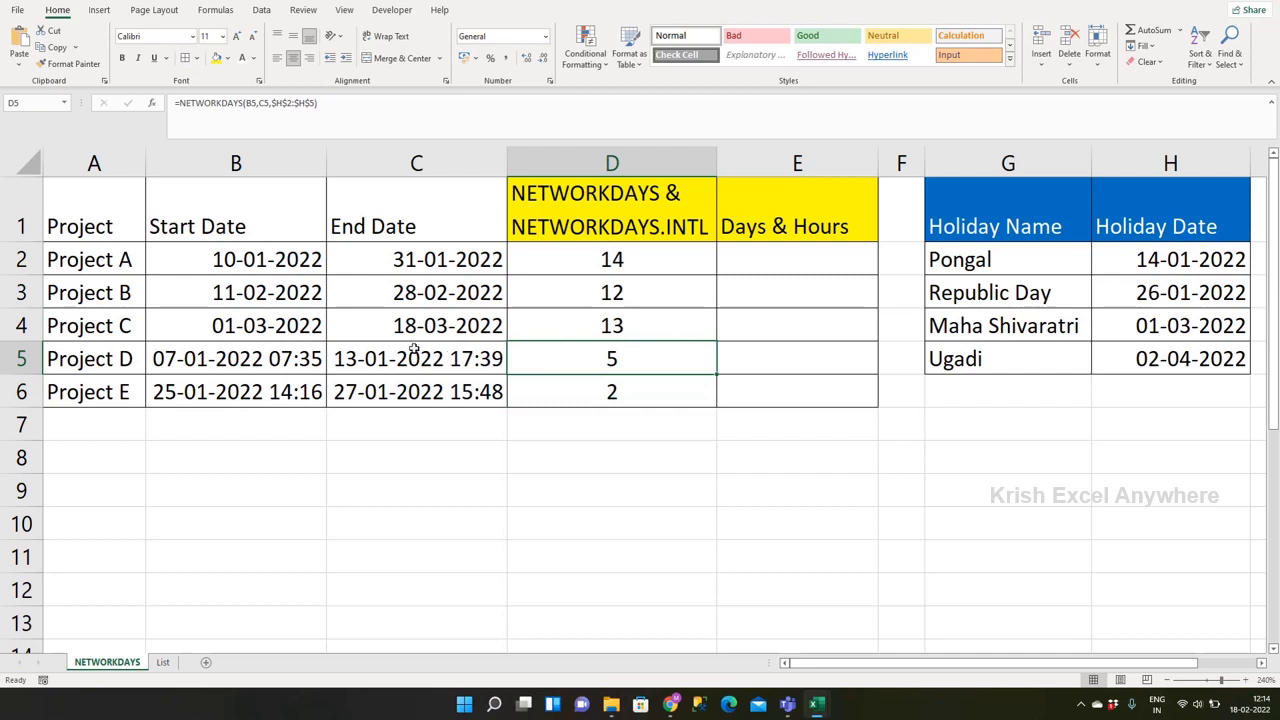
Step: Review Project D's start and end date-times in B5 and C5 against its workday formula in D5
click(276, 361)
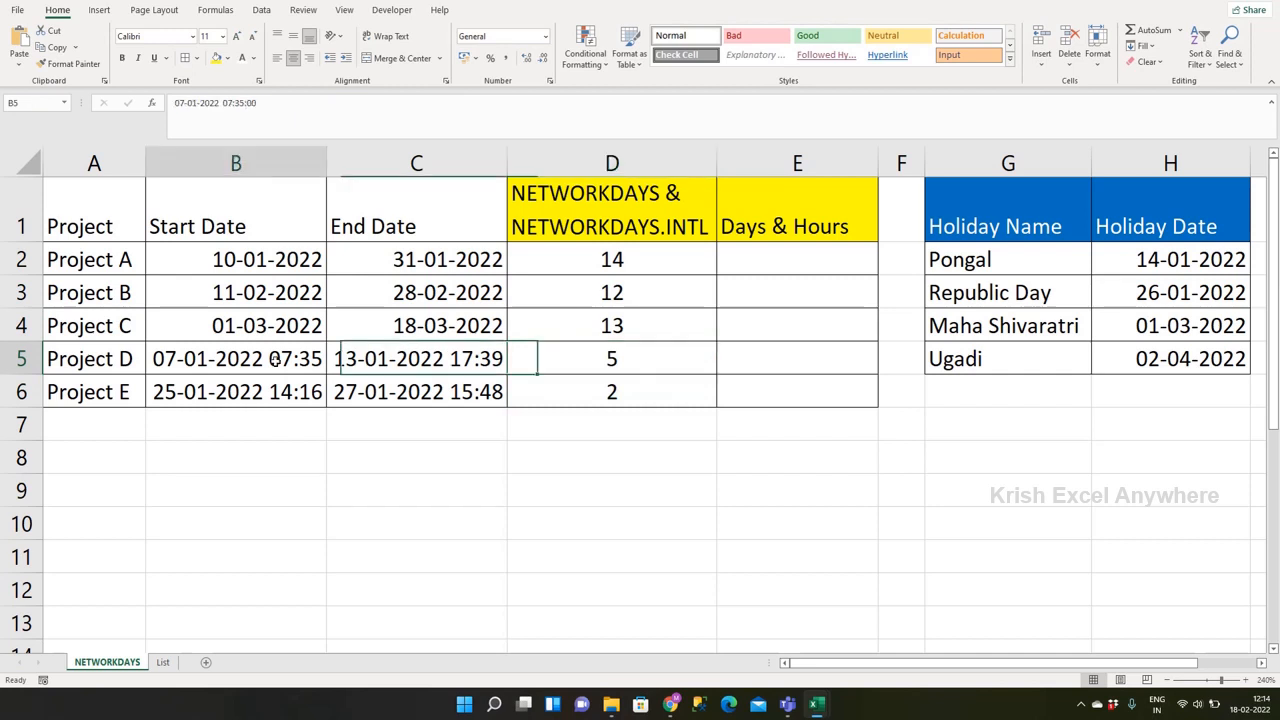
click(370, 361)
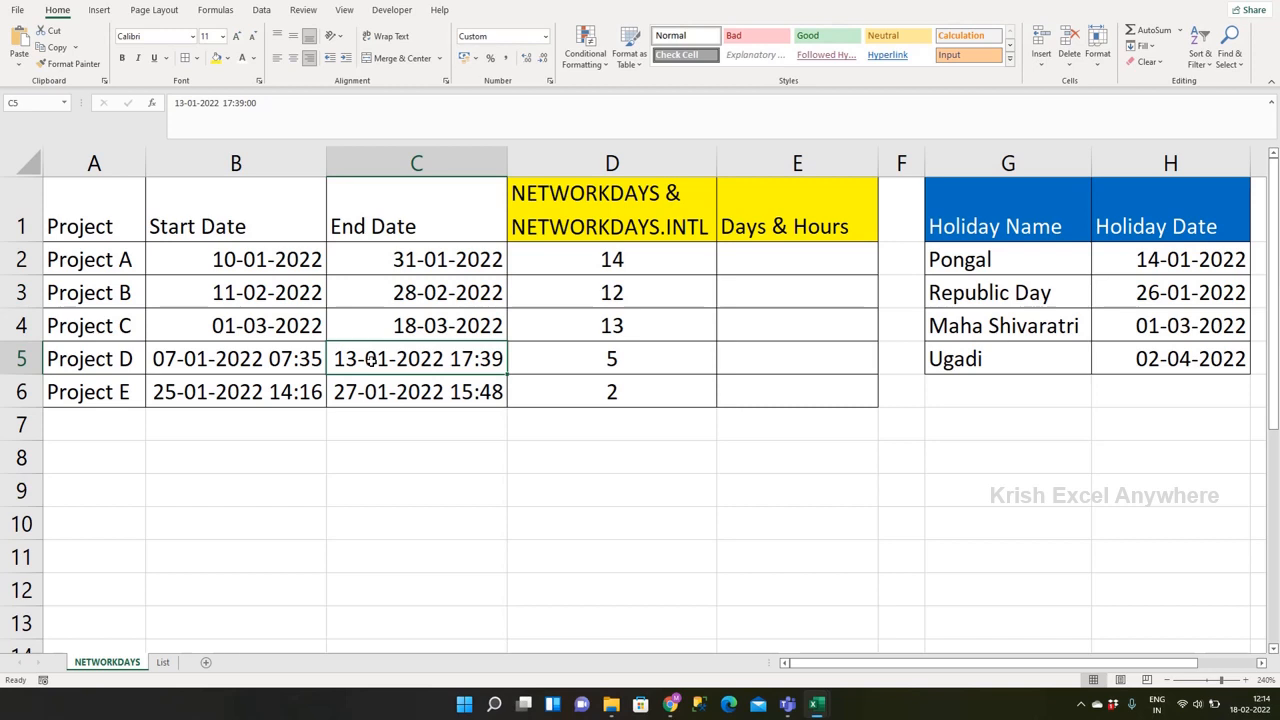
key(Right)
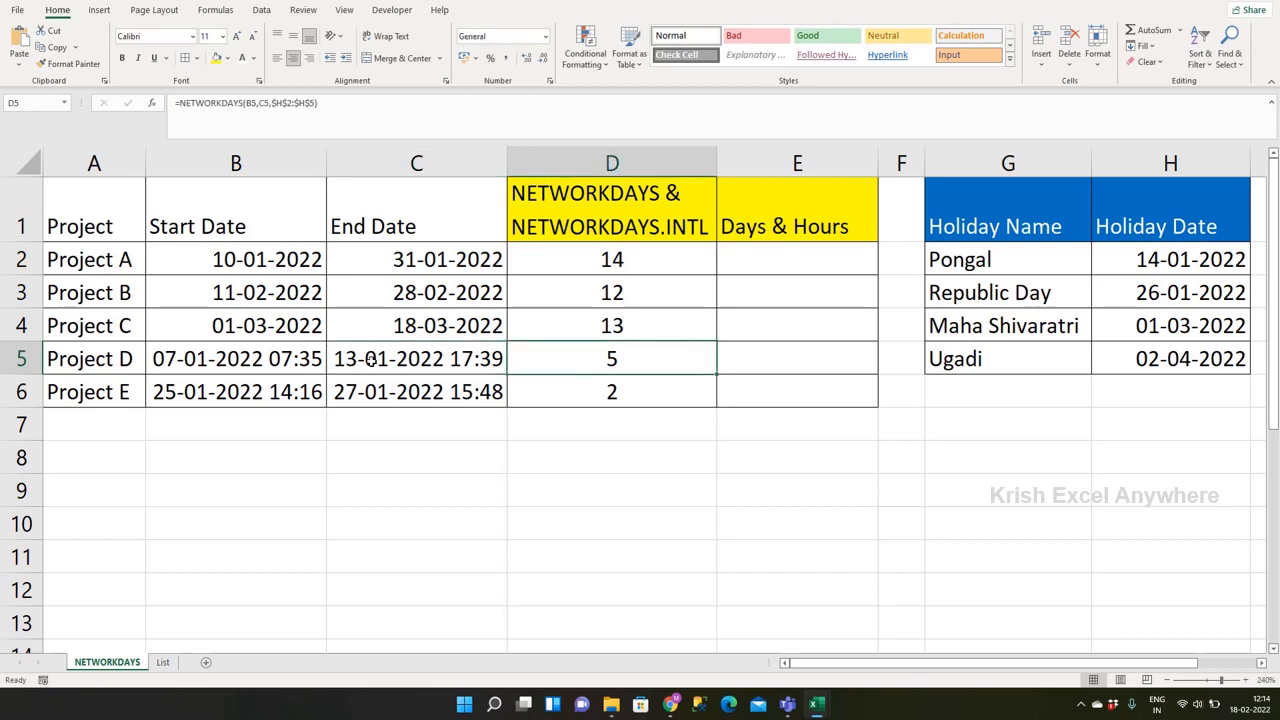
click(256, 361)
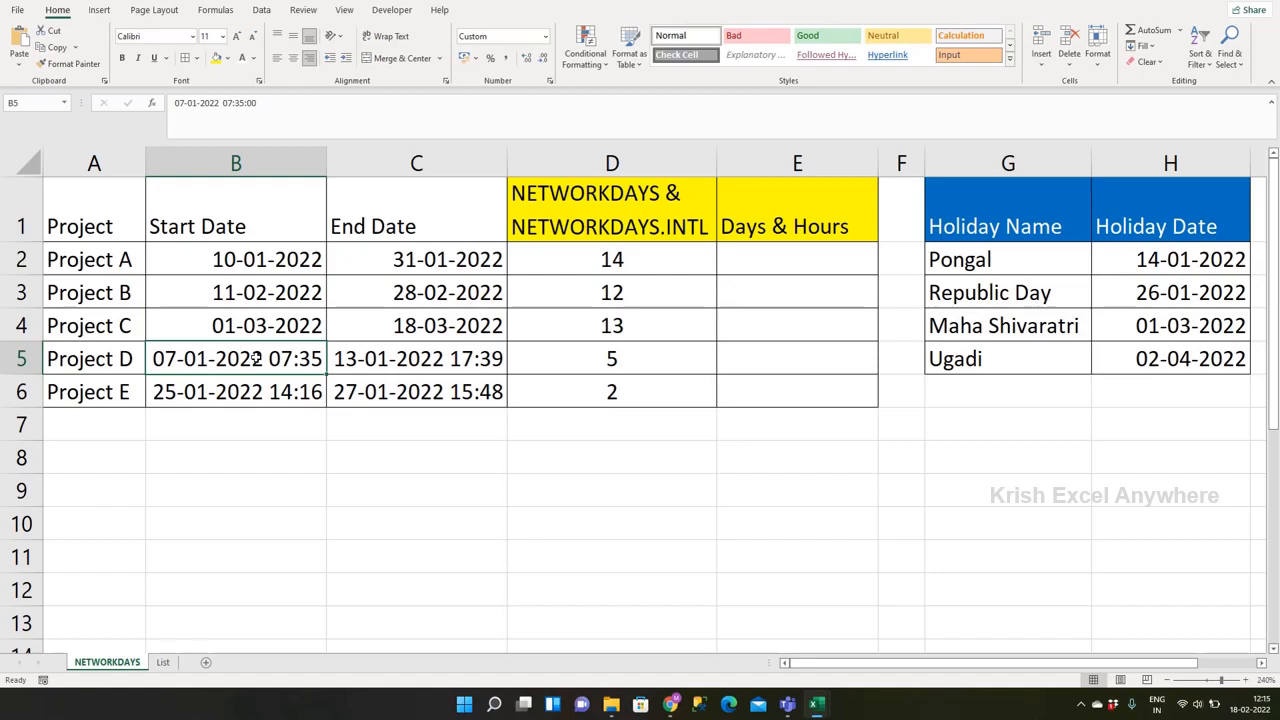
key(Right)
key(Right)
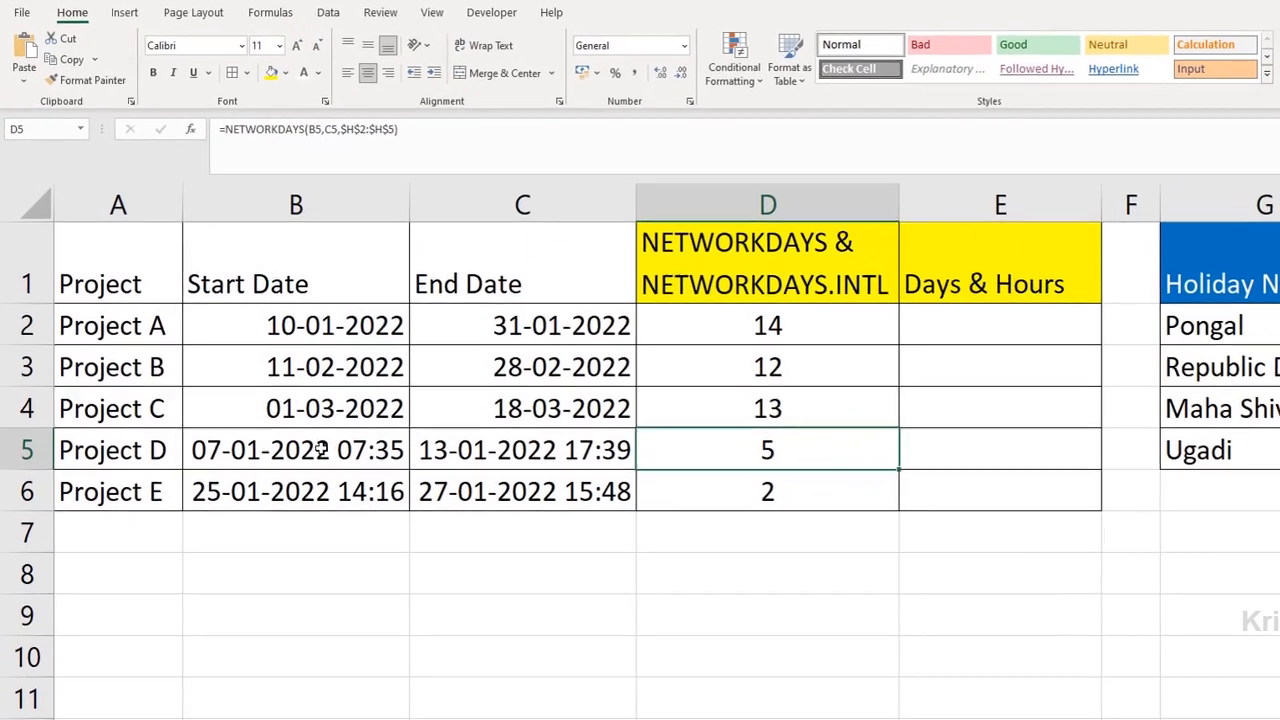
Step: Enter the example formula =MOD(10,3) in the empty cell D8
click(770, 598)
text(=MOD()
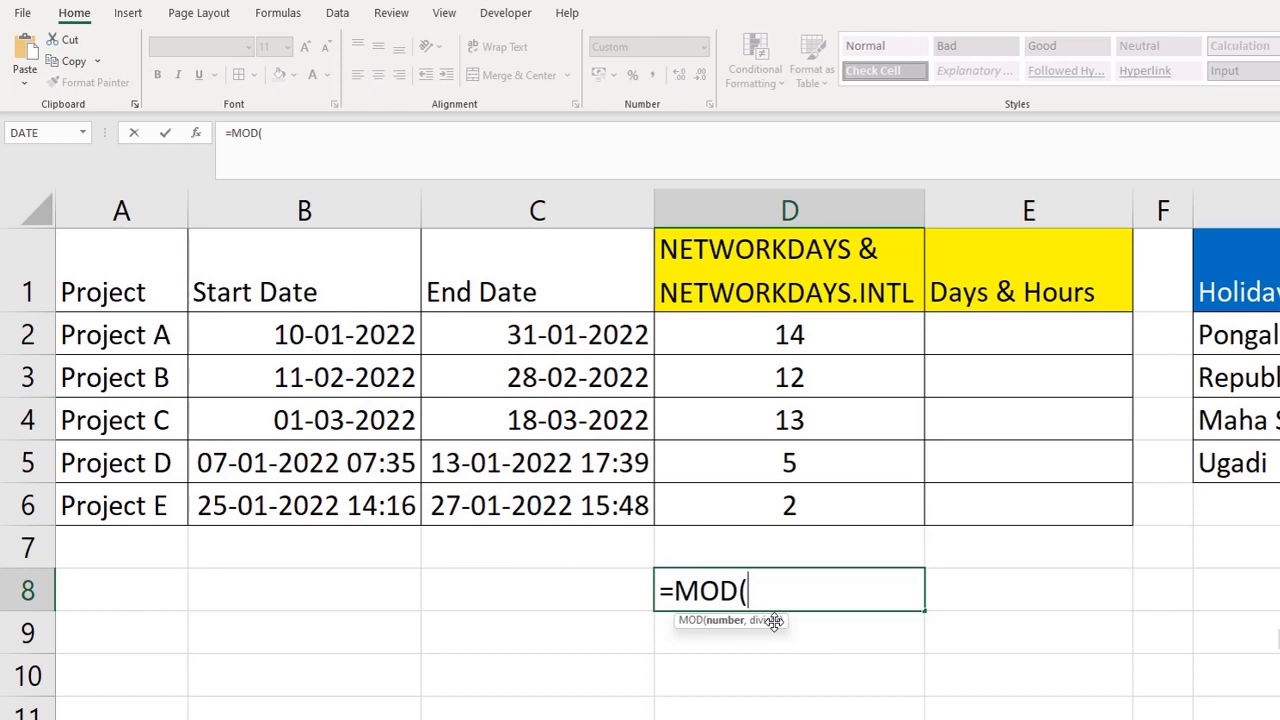
text(10,)
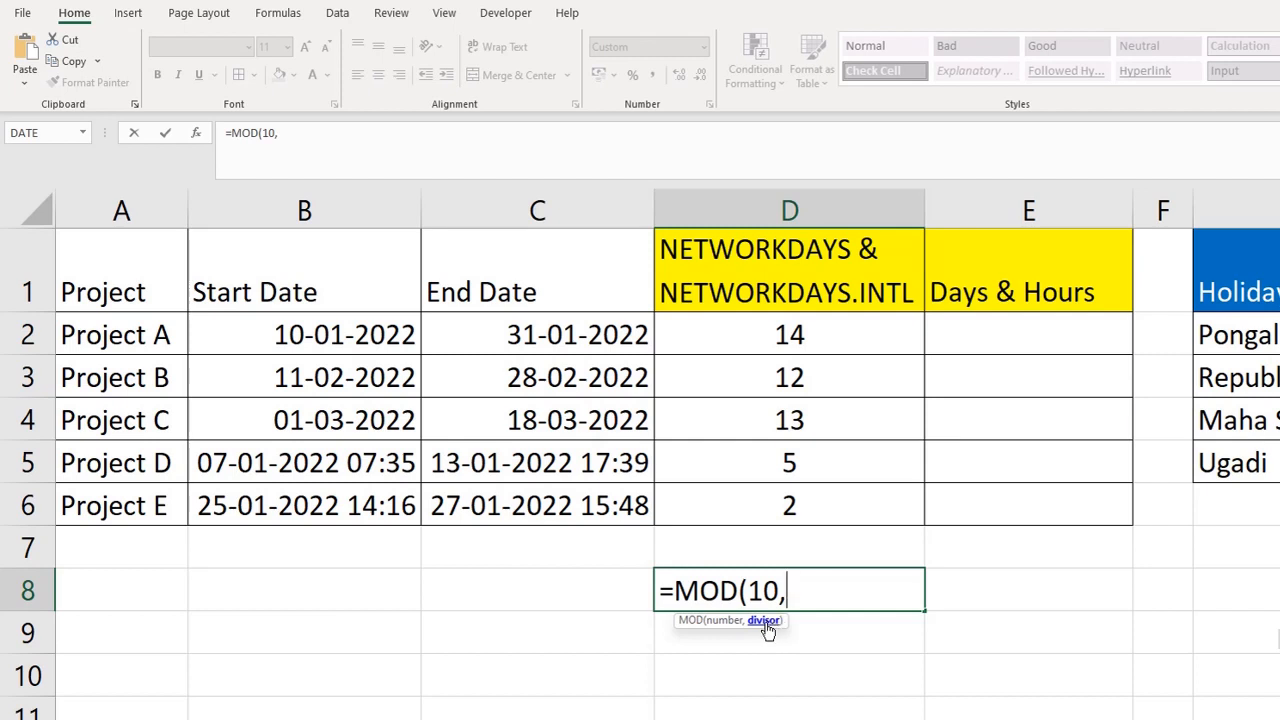
text(3))
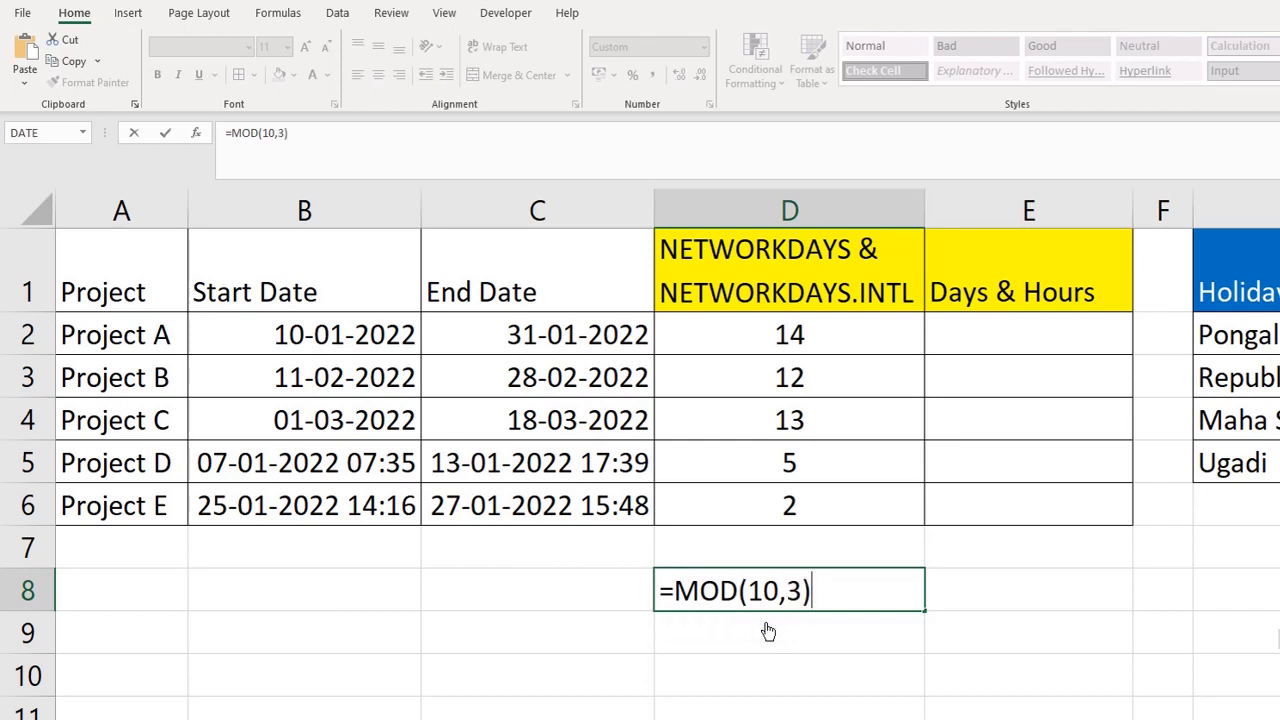
key(Return)
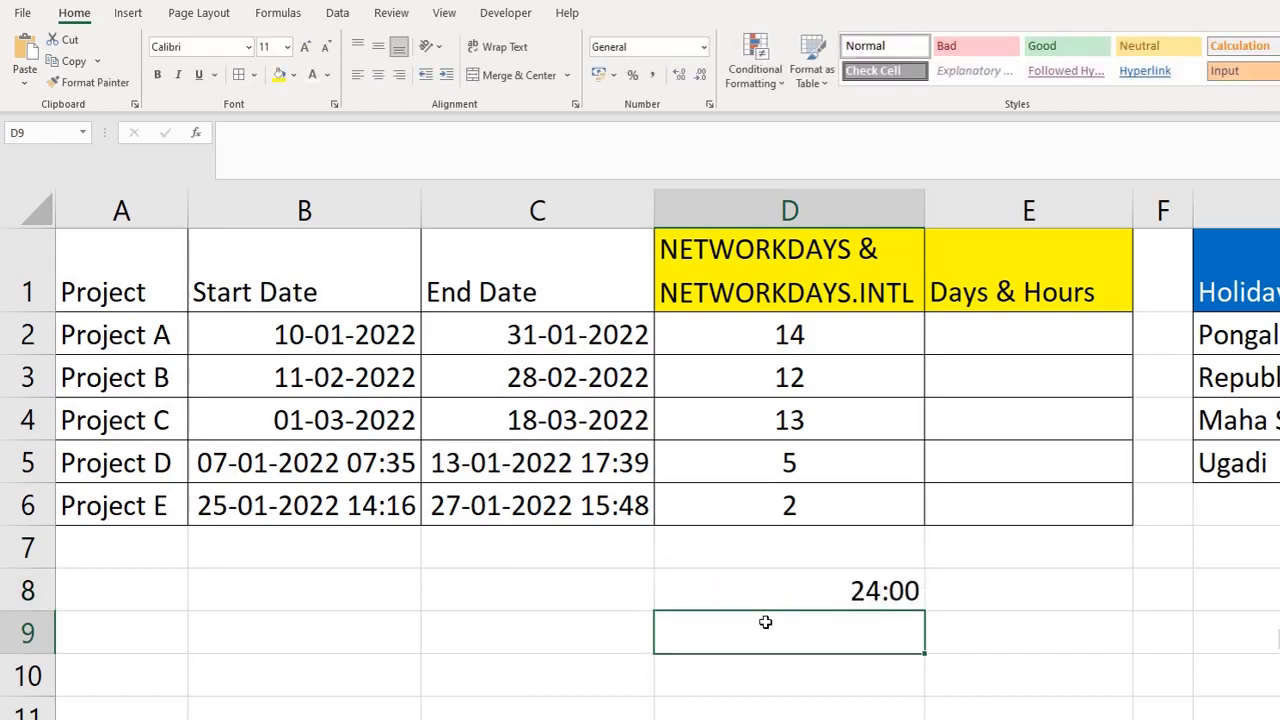
Step: Set D8's number format to General to view the MOD remainder, and clear the example from the cell
key(Up)
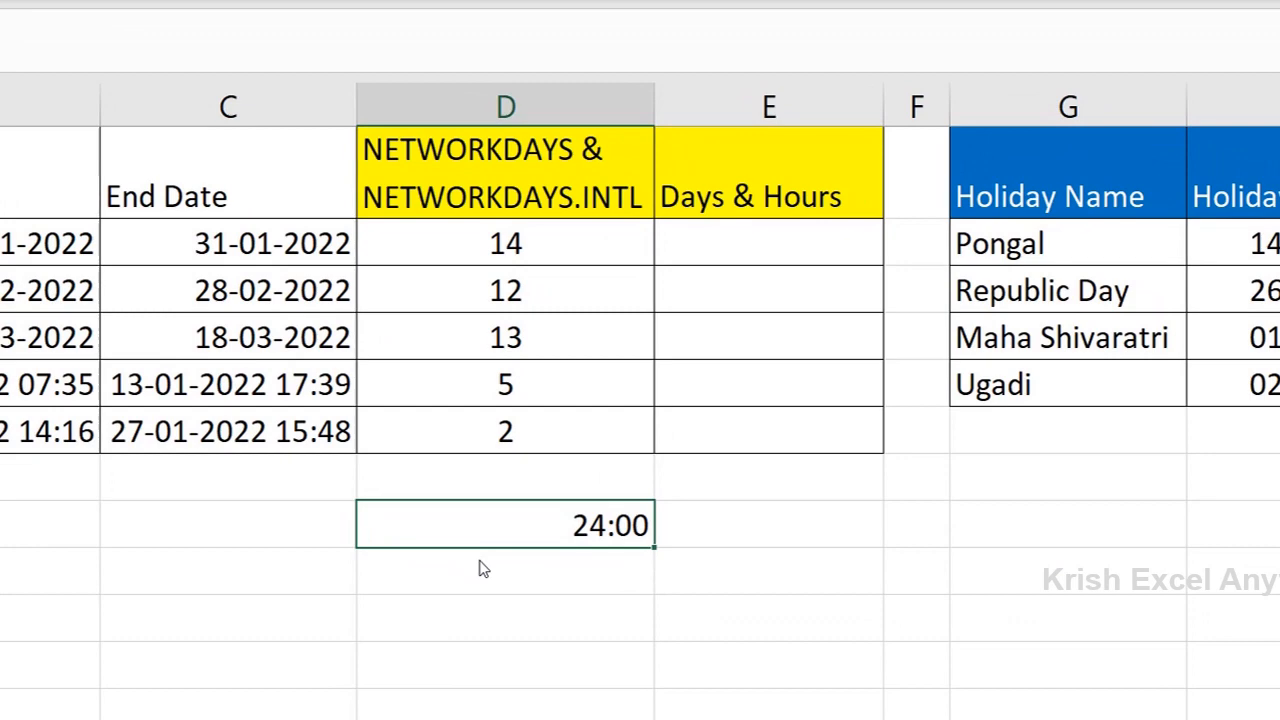
key(ctrl+1)
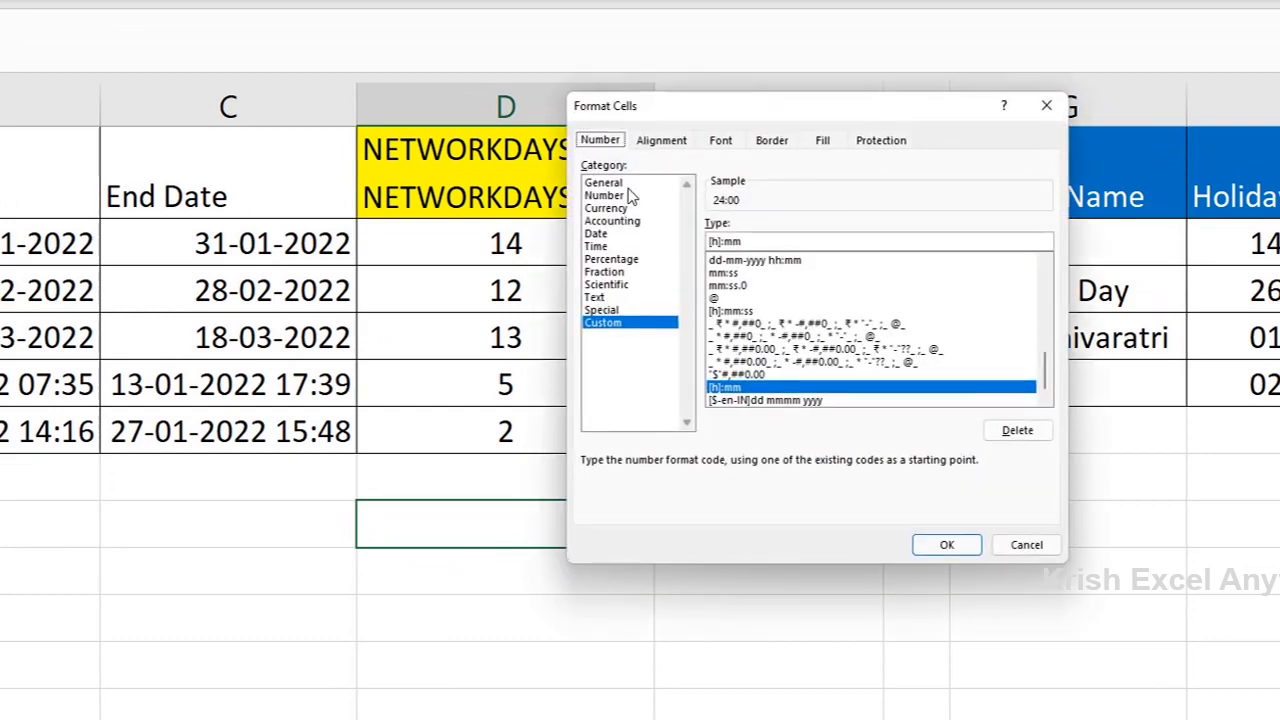
click(602, 183)
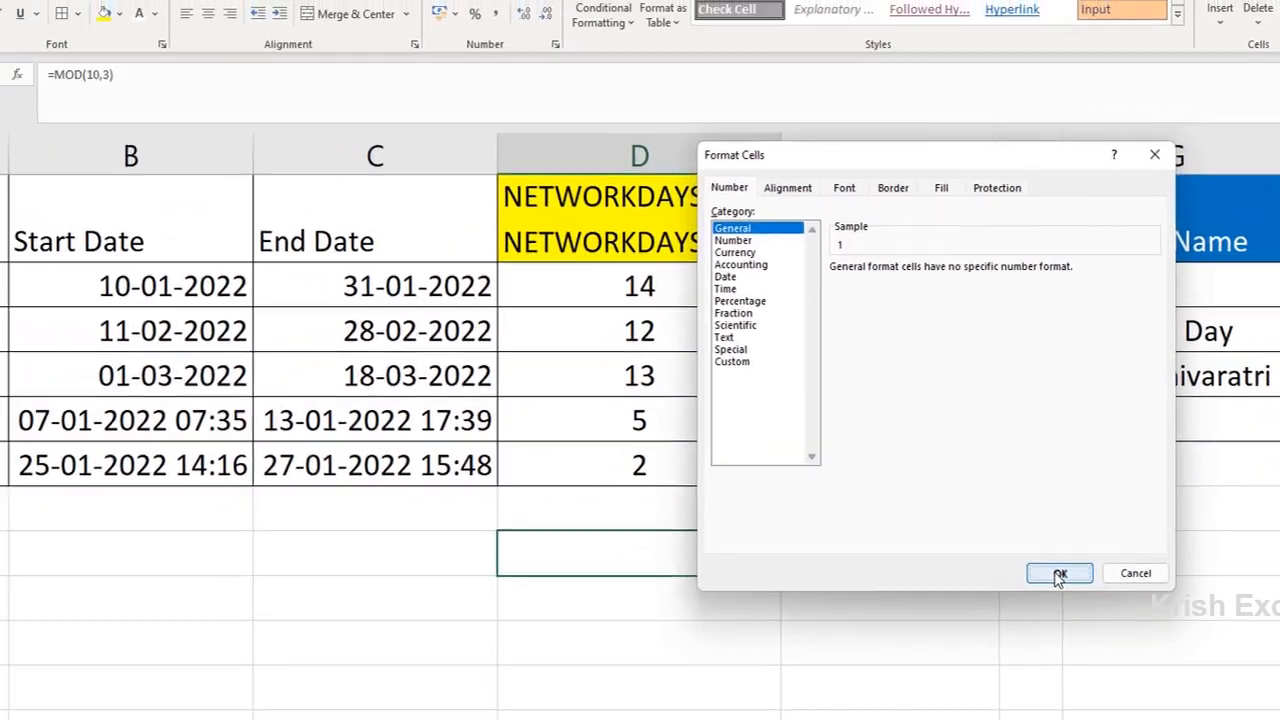
click(946, 544)
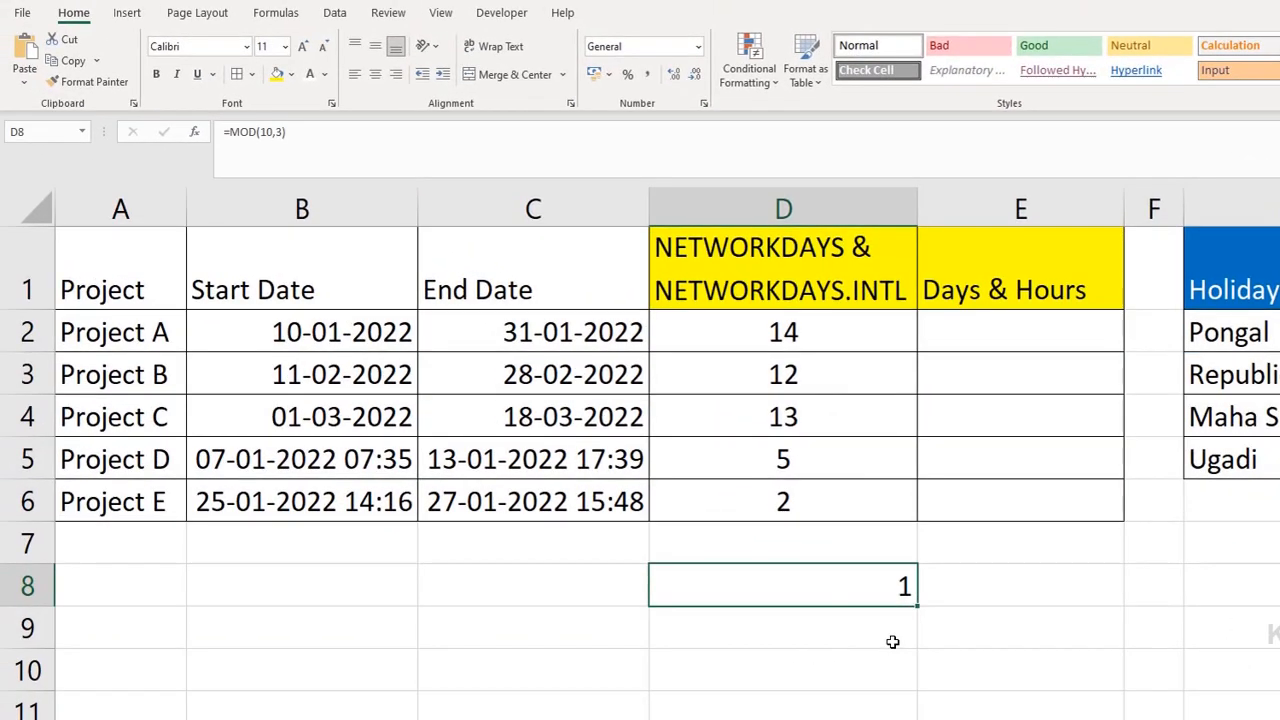
key(Delete)
Step: Extend Project D's formula in D5 to =NETWORKDAYS(B5,C5,$H$2:$H$5)-MOD(B5,1)+MOD(C5,1)
click(813, 460)
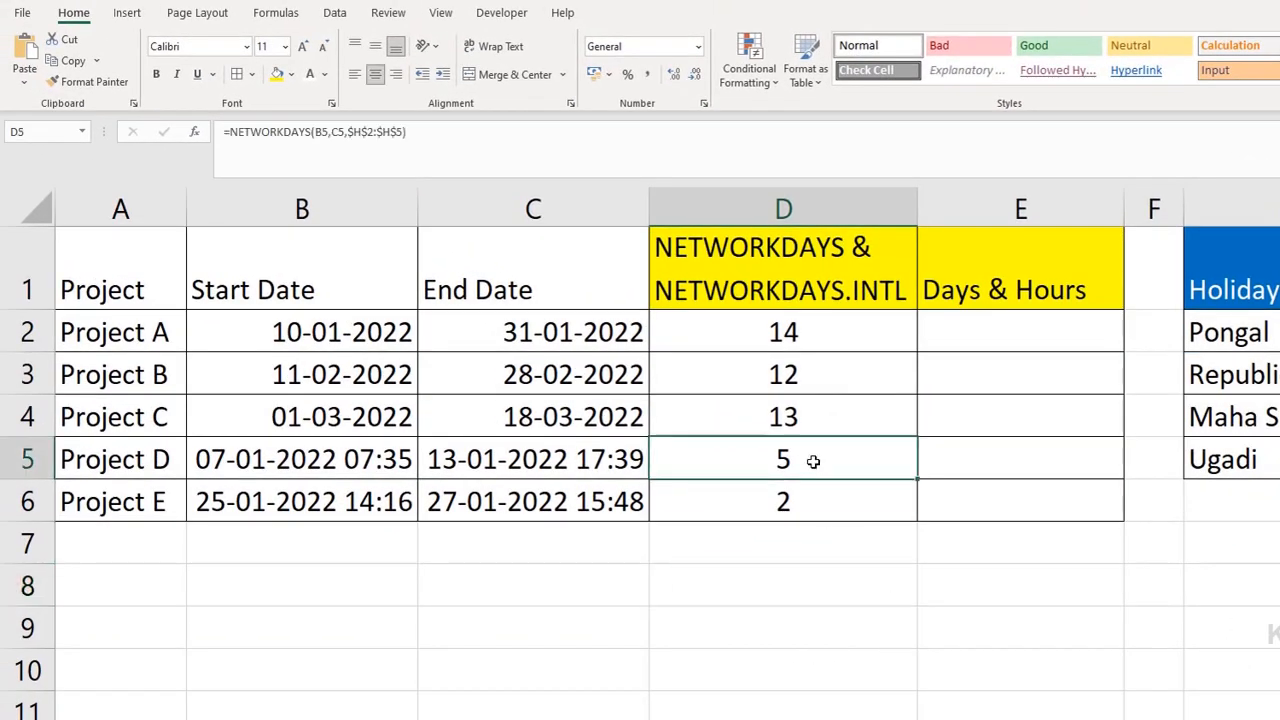
click(428, 136)
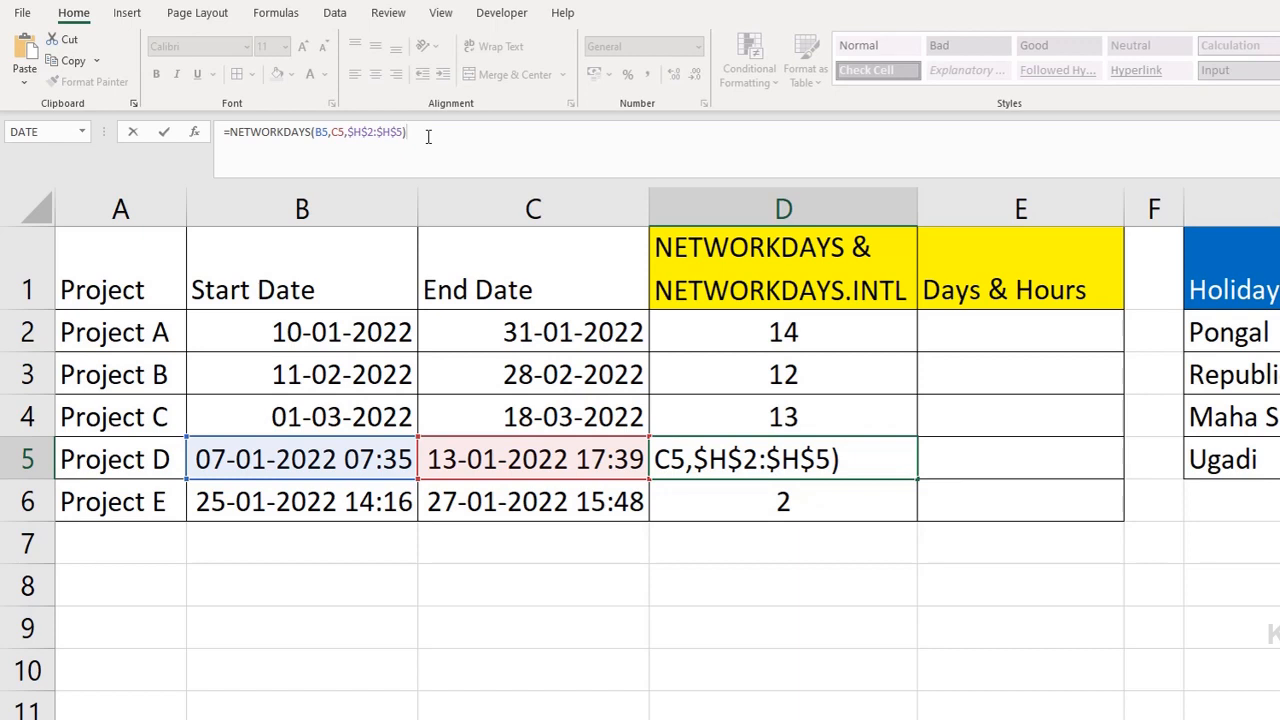
text(-MOD()
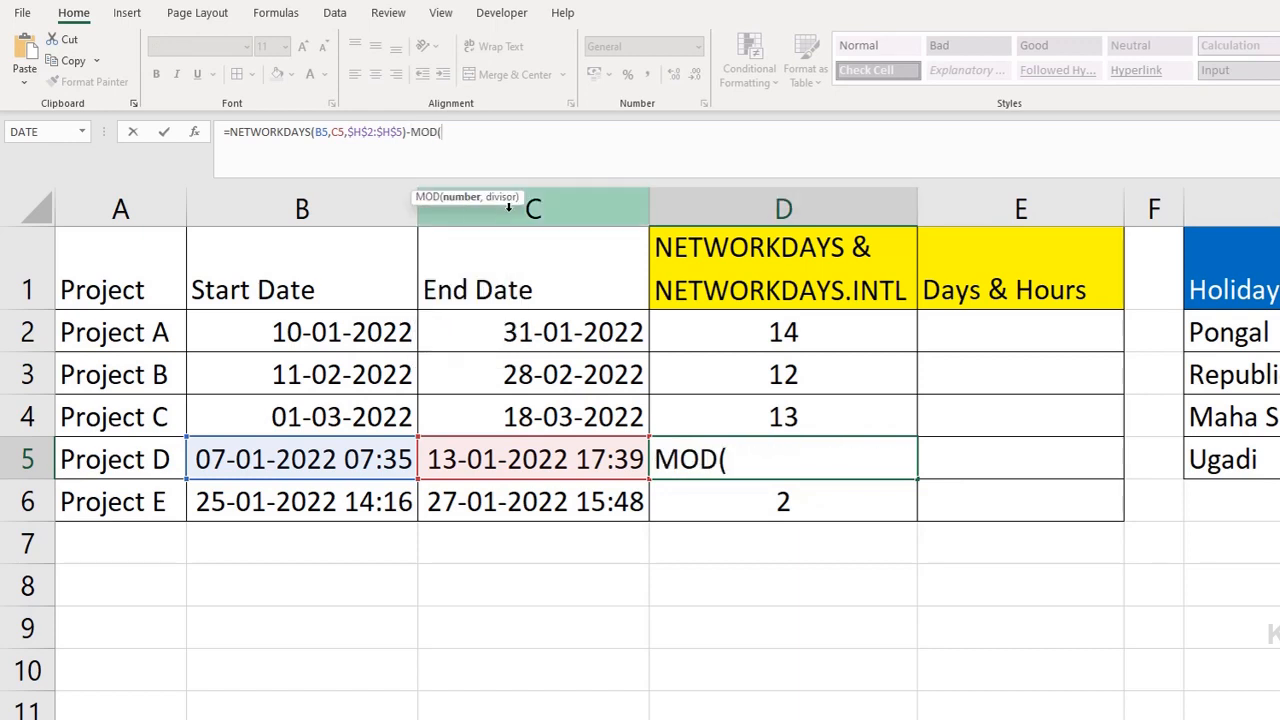
click(312, 458)
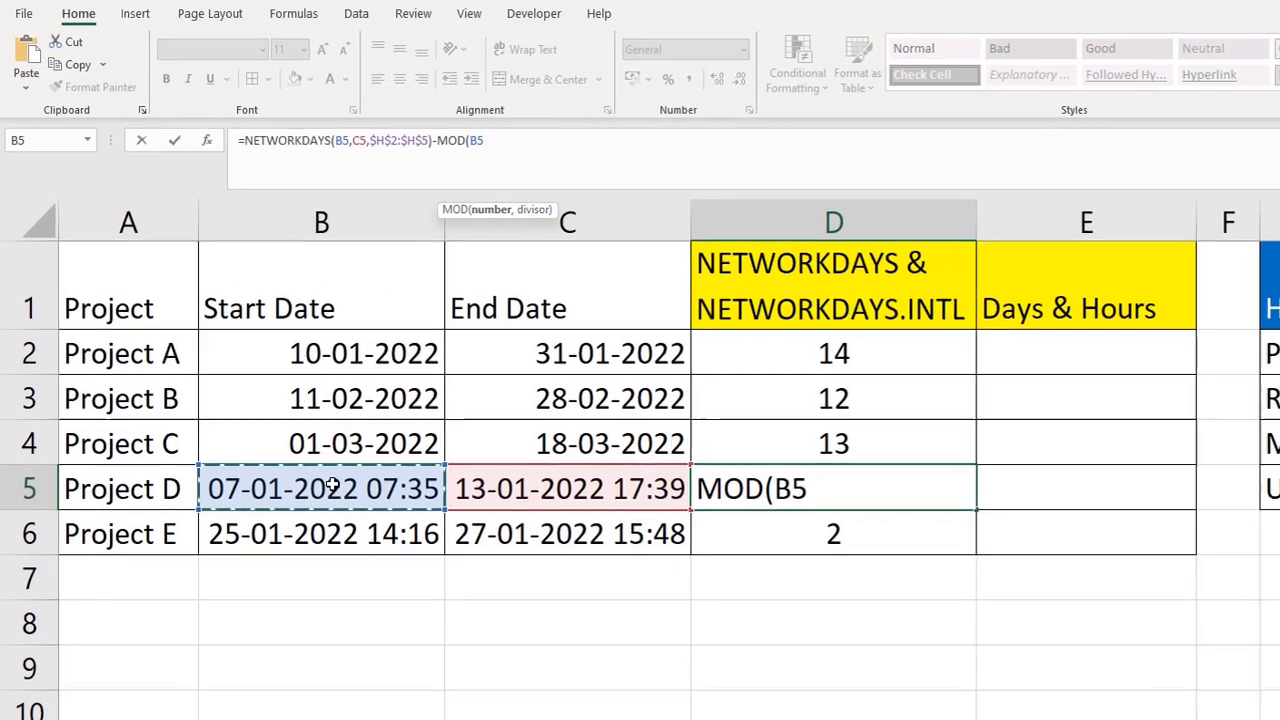
text(,1)
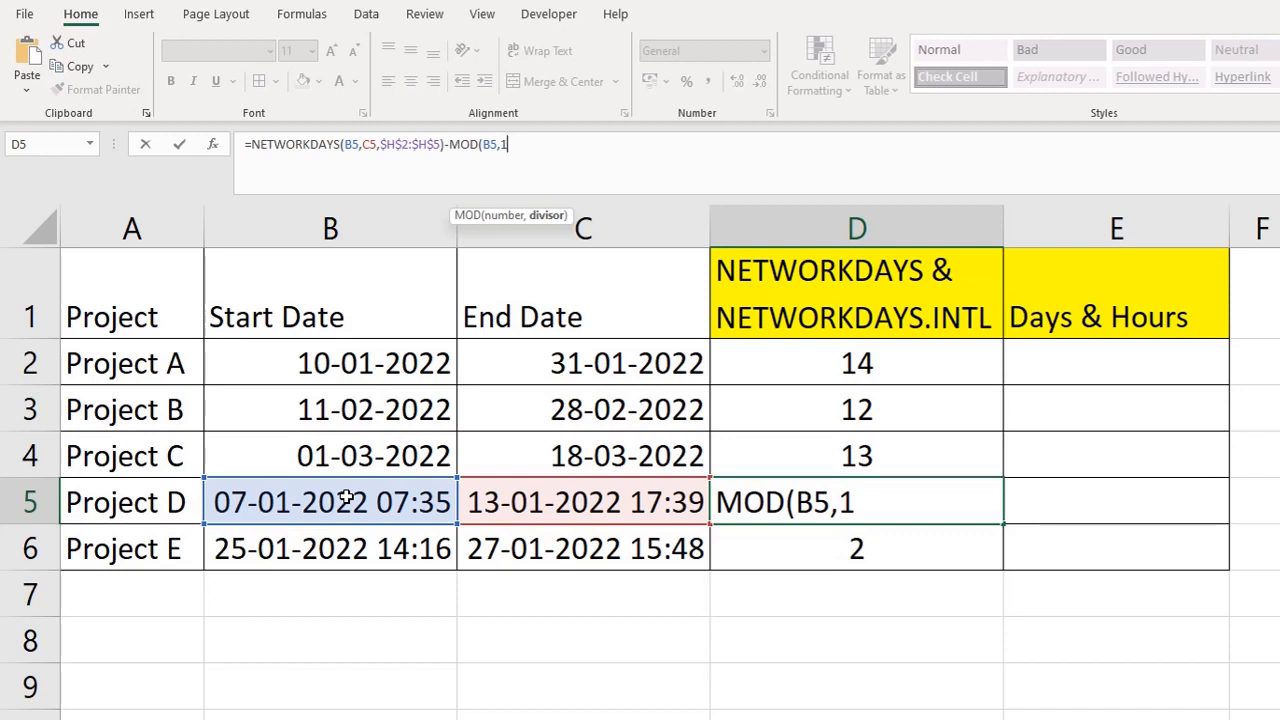
text())
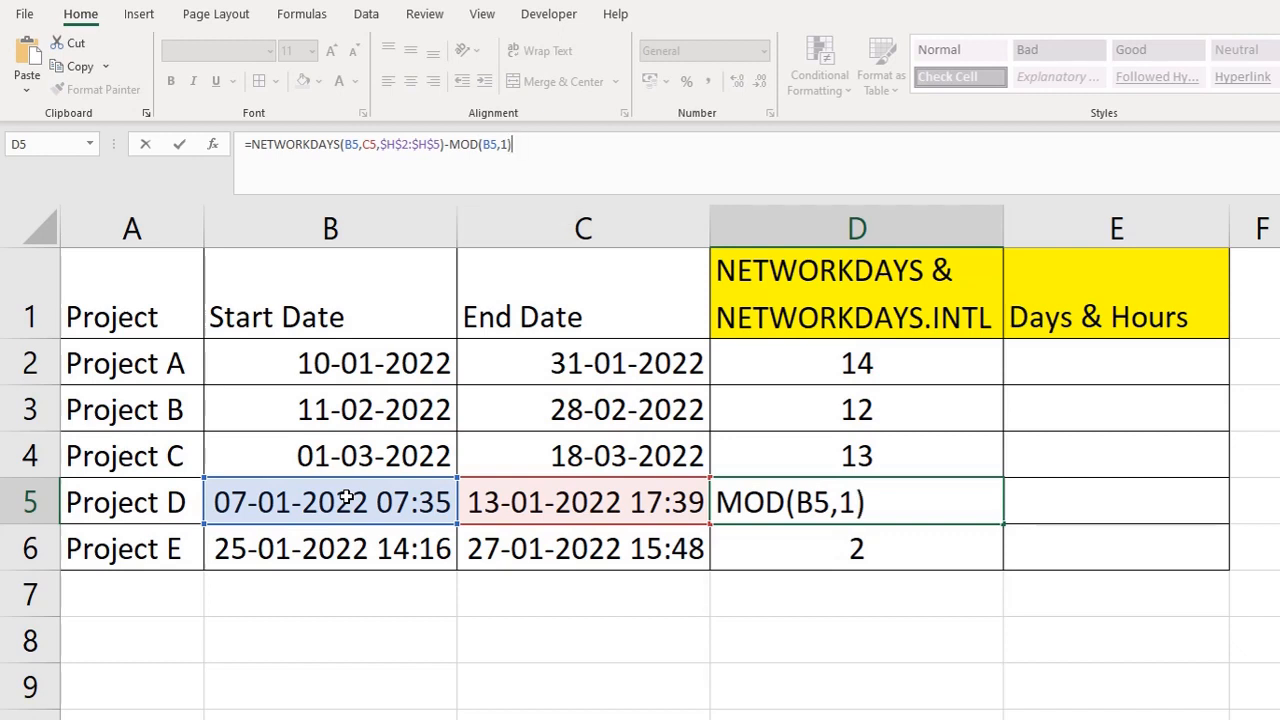
text(+MOD()
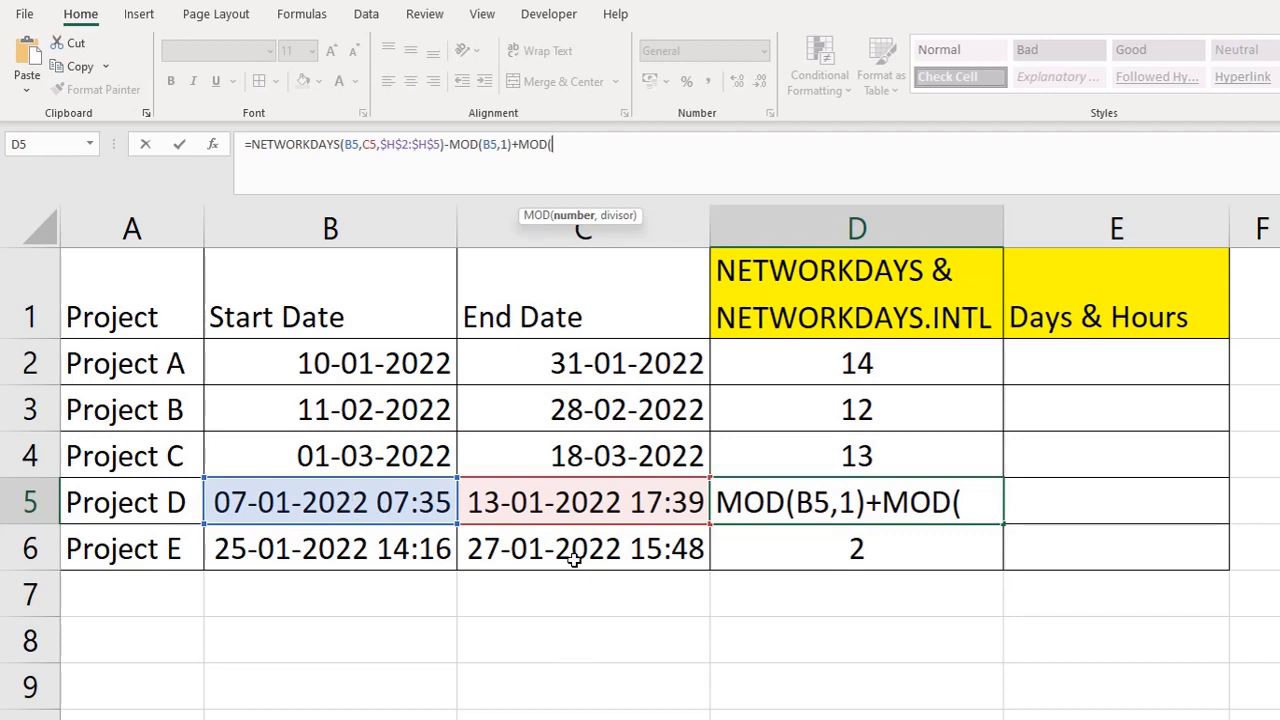
click(575, 497)
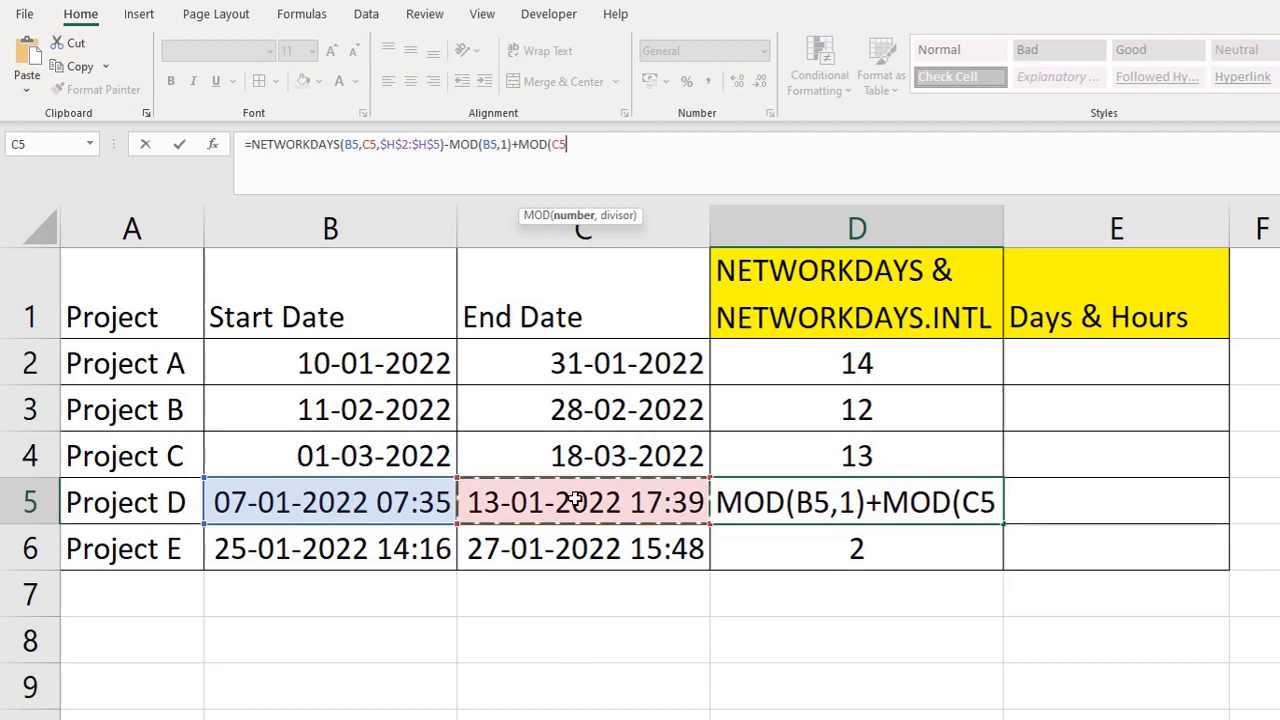
text(,1)
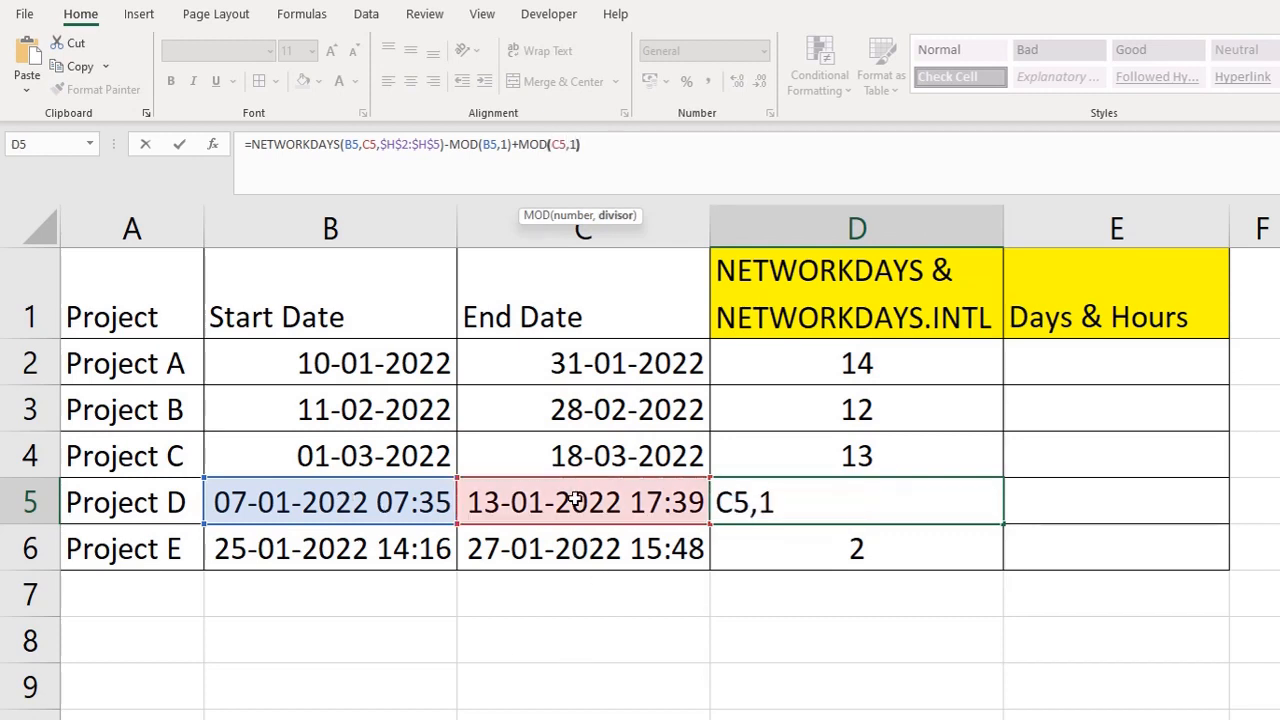
text())
key(Return)
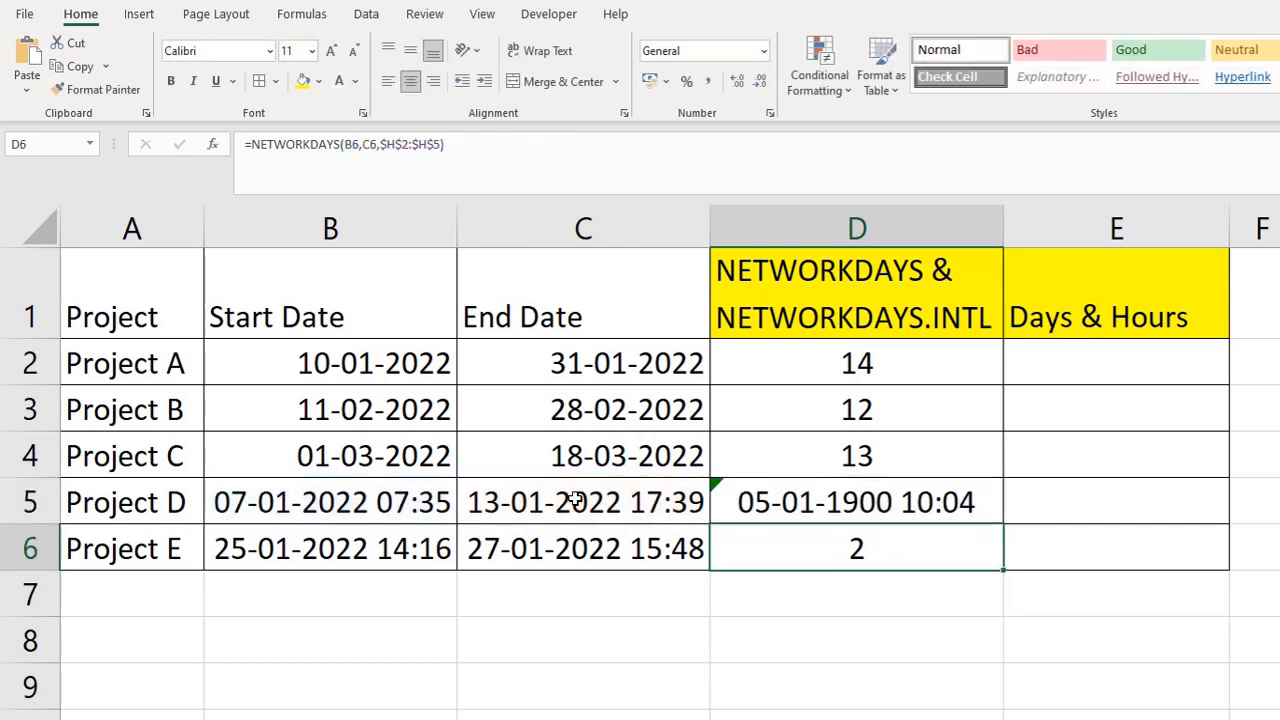
Step: Apply the custom number format [h]:mm to Project D's result in D5
key(Up)
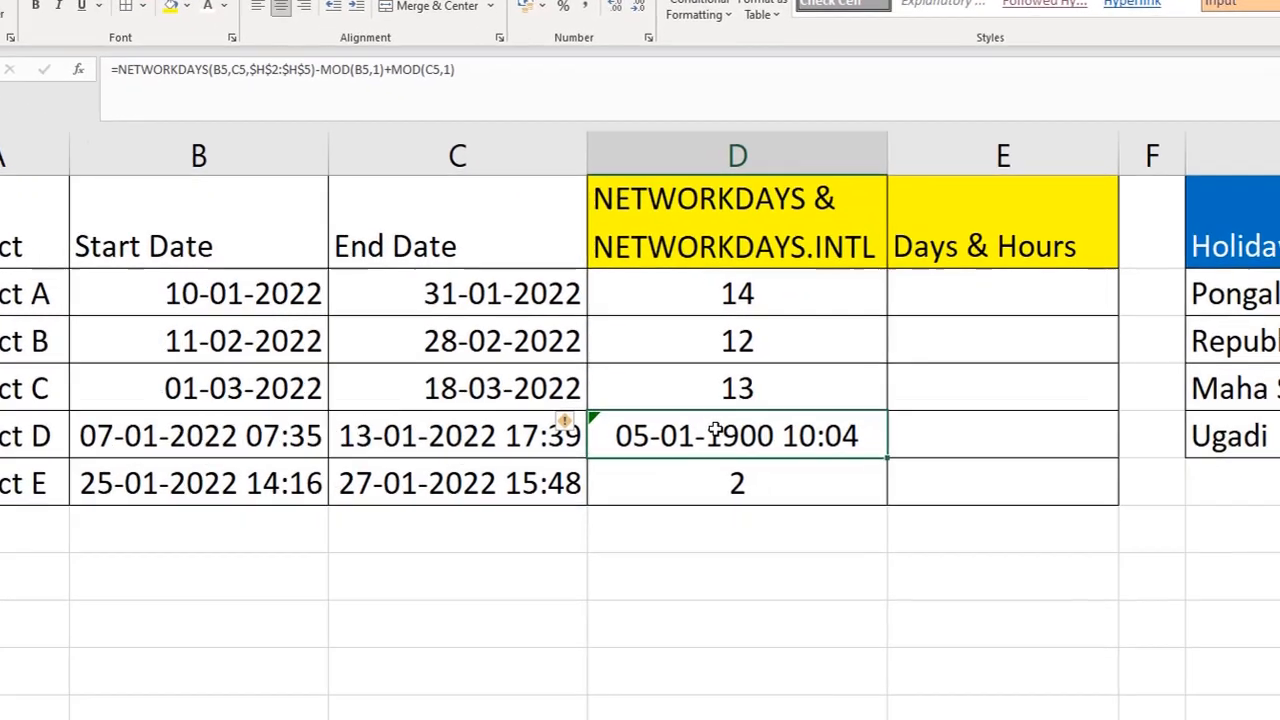
key(ctrl+1)
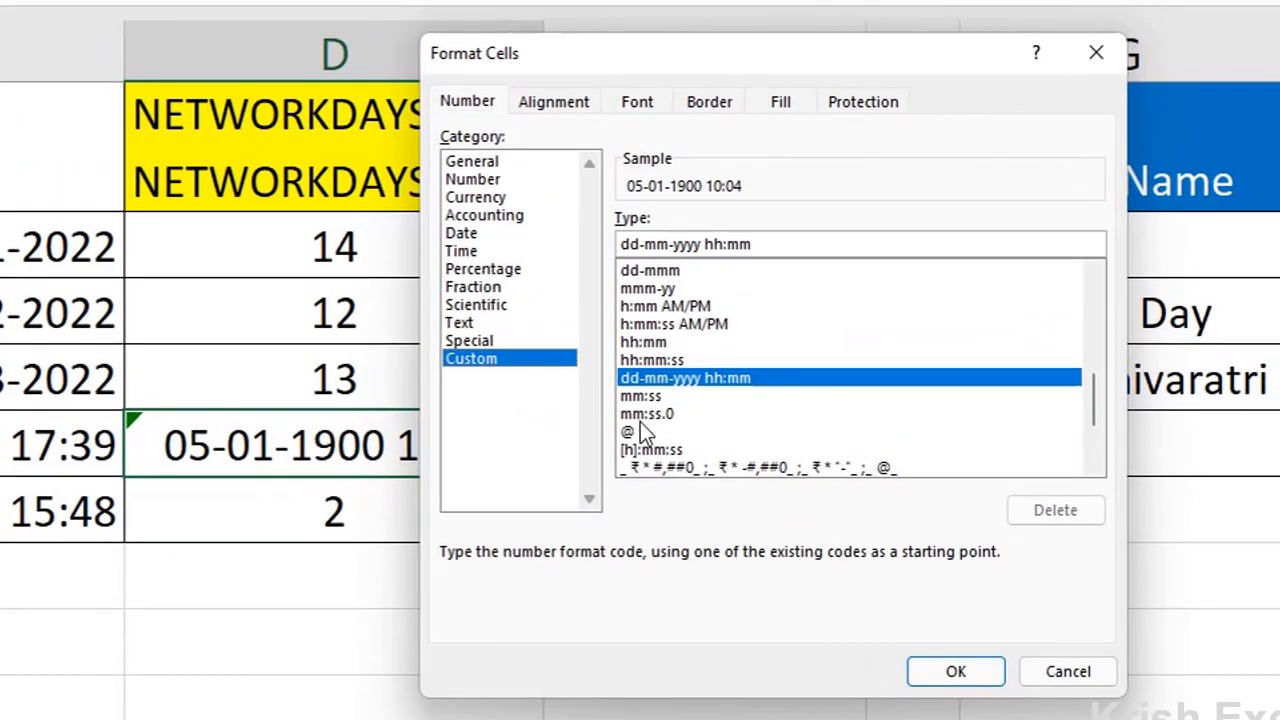
click(650, 450)
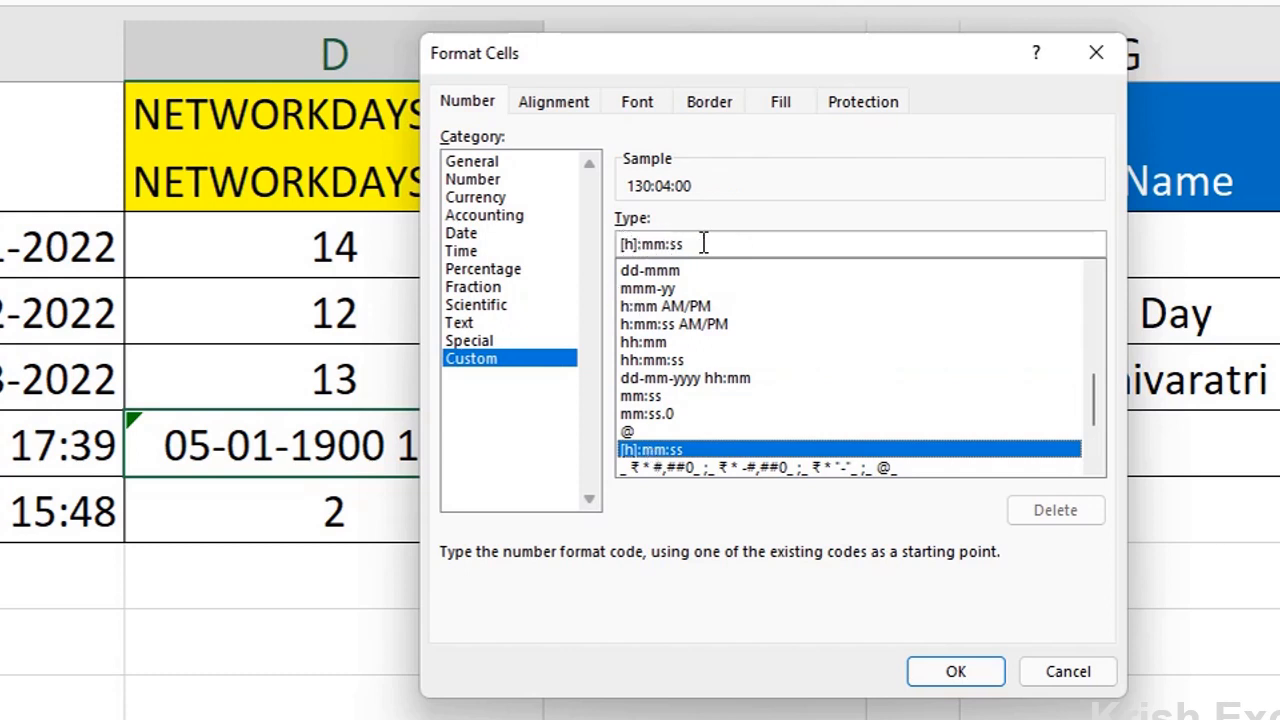
key(BackSpace)
key(BackSpace)
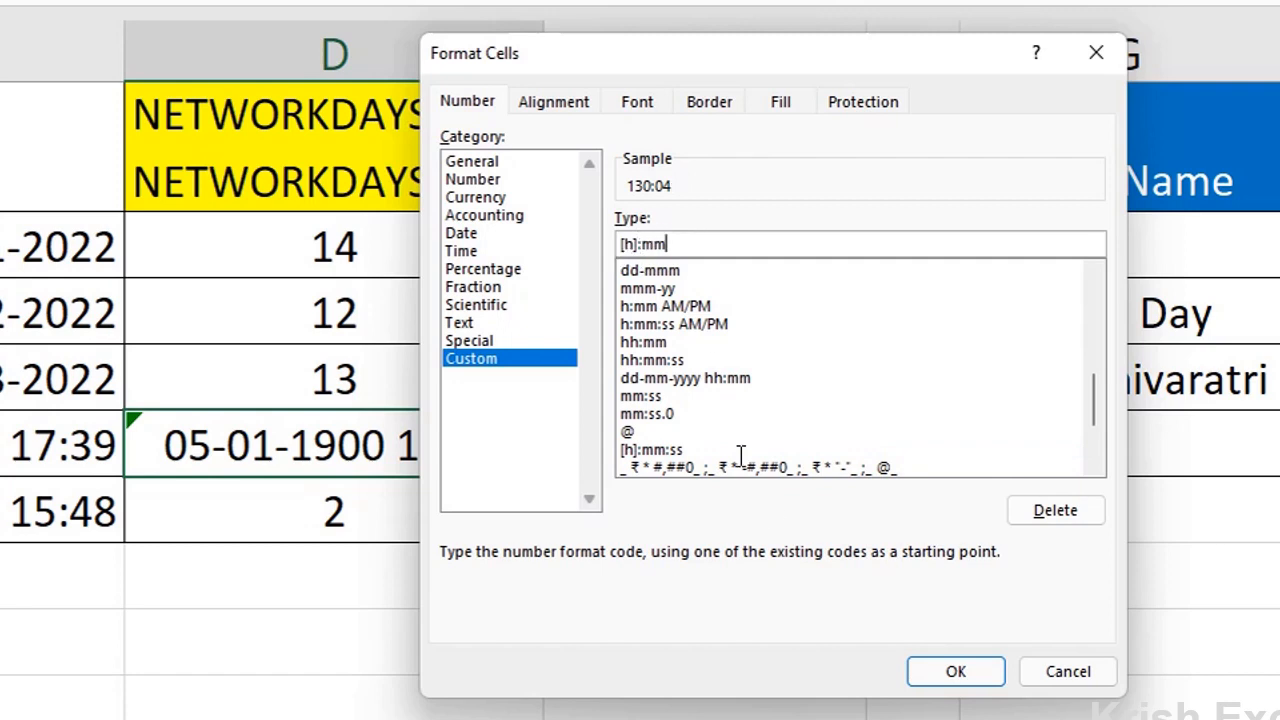
click(955, 672)
Step: Fill Project D's formula down from D5 to D6 and set both cells' number format to General
key(shift+Down)
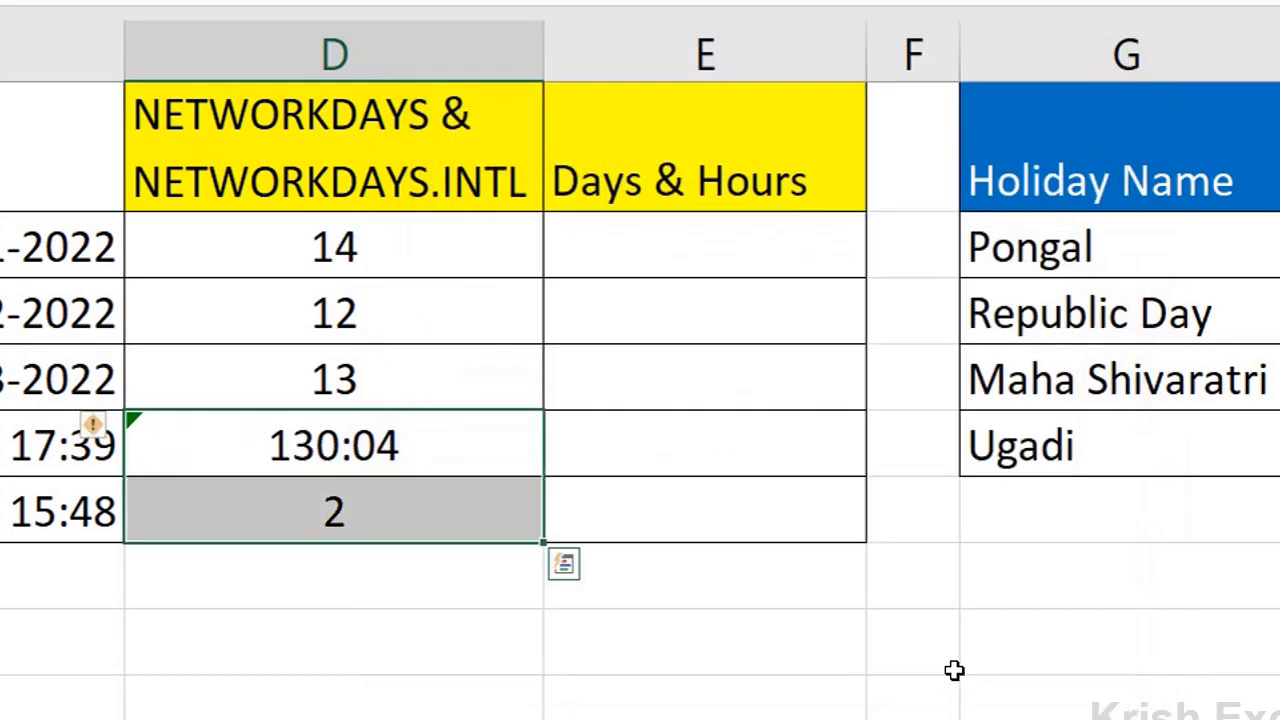
key(ctrl+d)
click(321, 465)
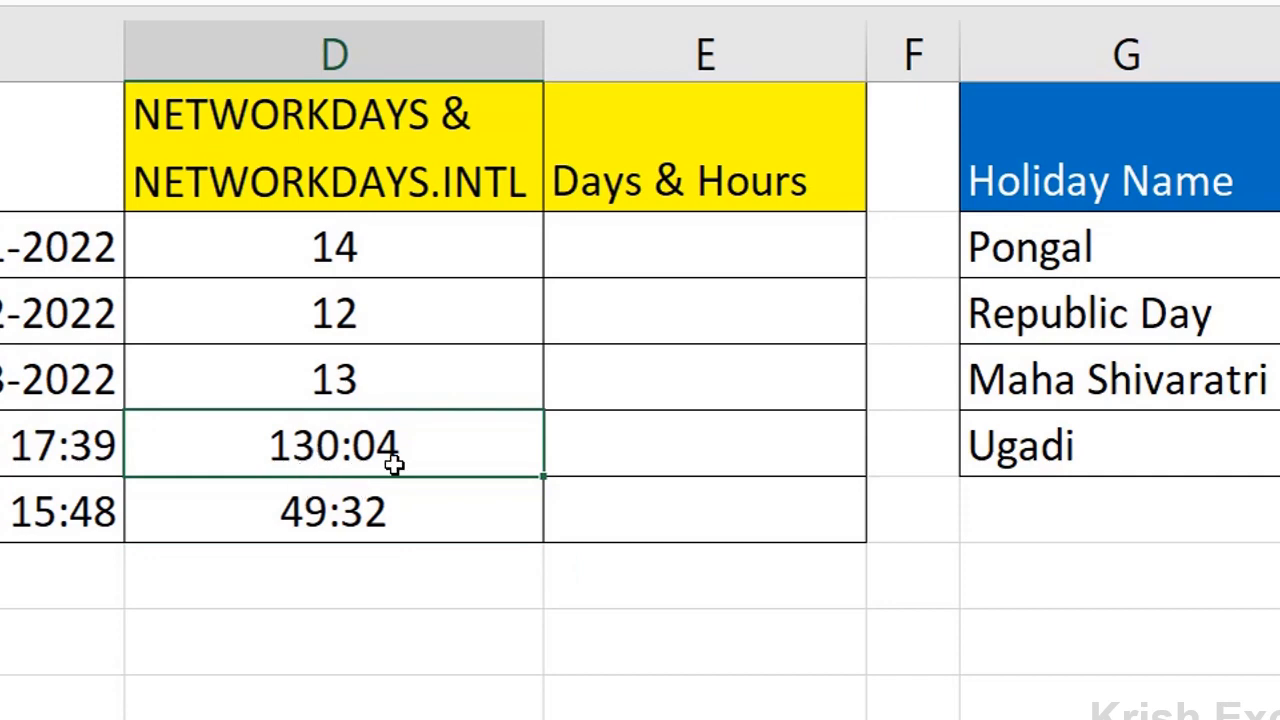
drag(395, 463, 424, 521)
key(ctrl+1)
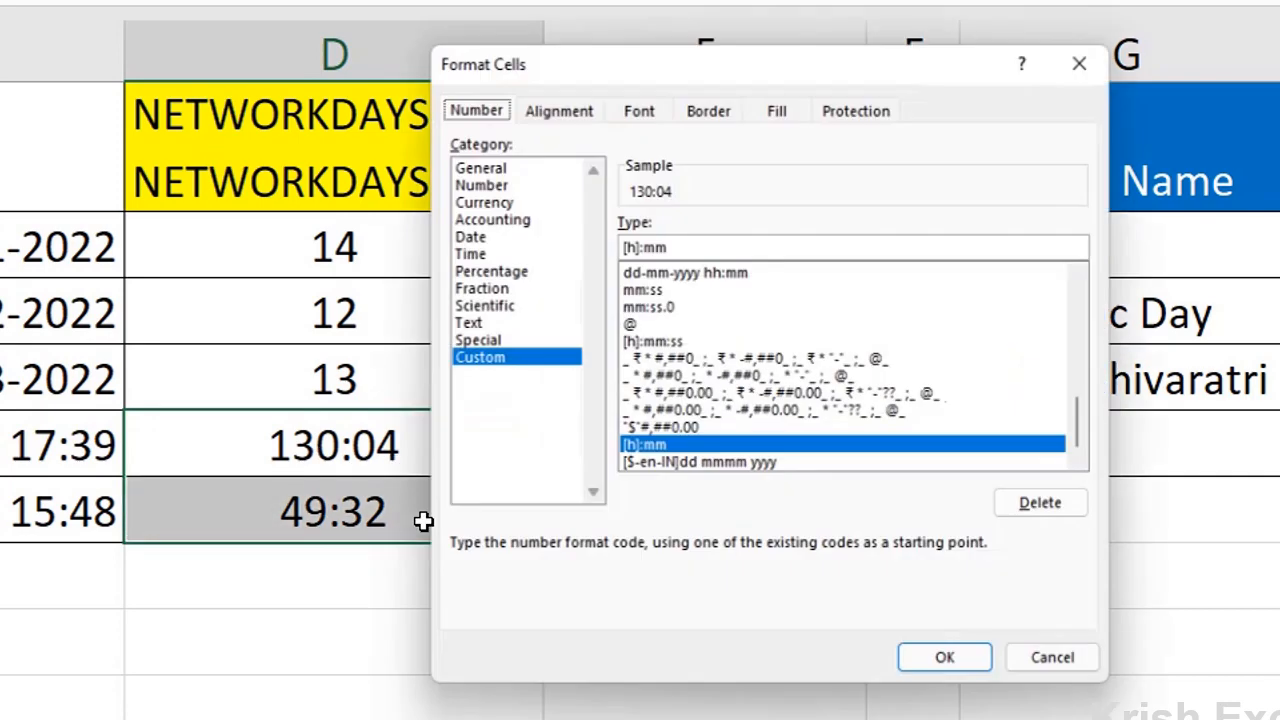
click(496, 166)
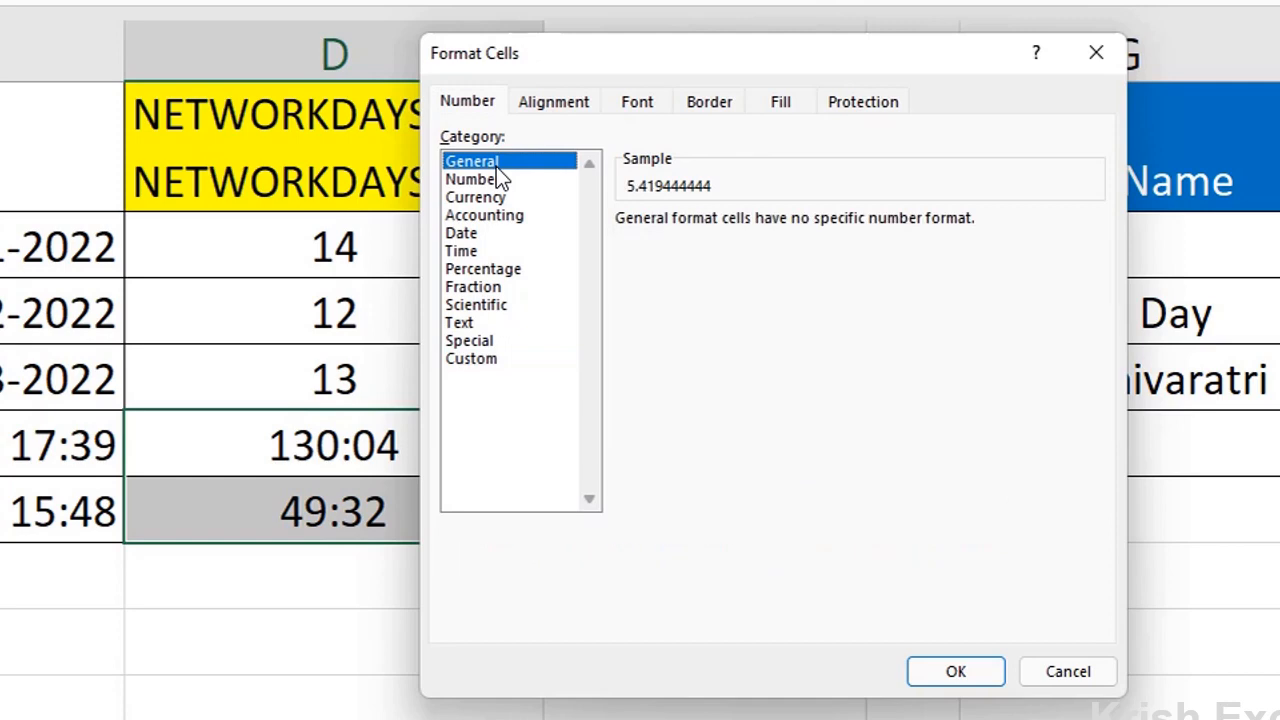
click(946, 673)
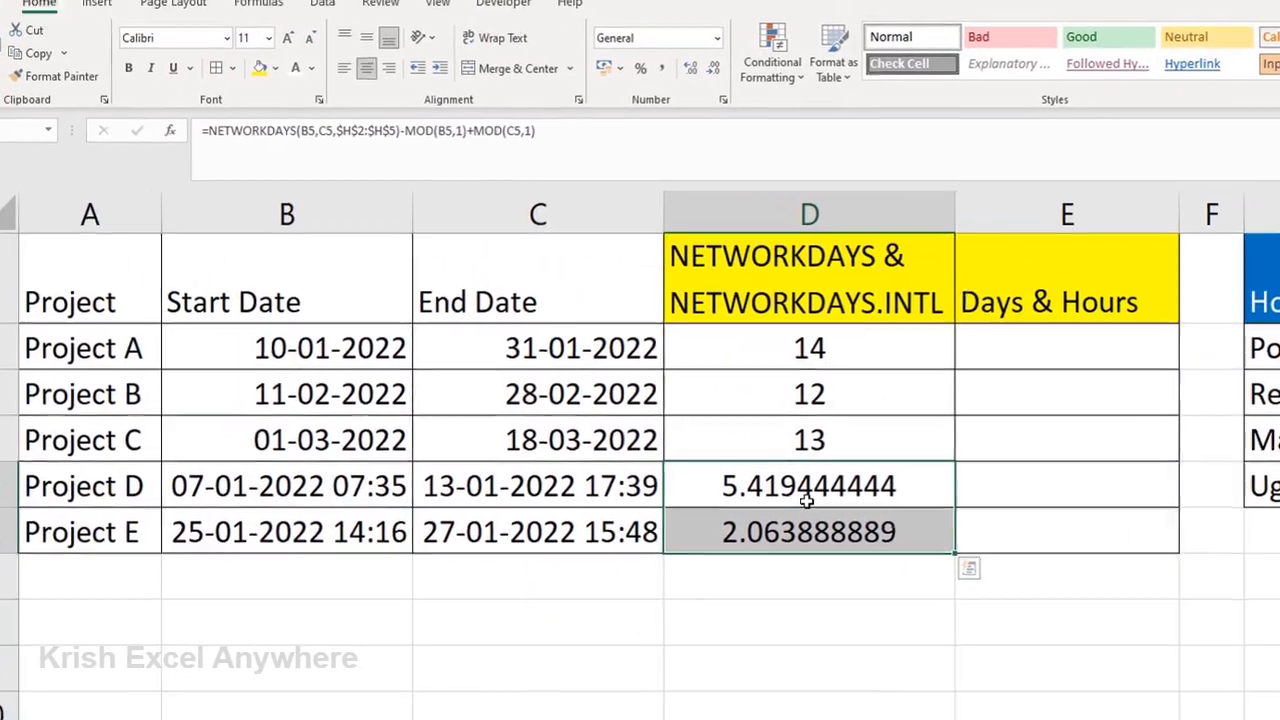
Step: Begin Project A's Days & Hours formula in E2 with =INT(D2)&" Days"&
click(1008, 342)
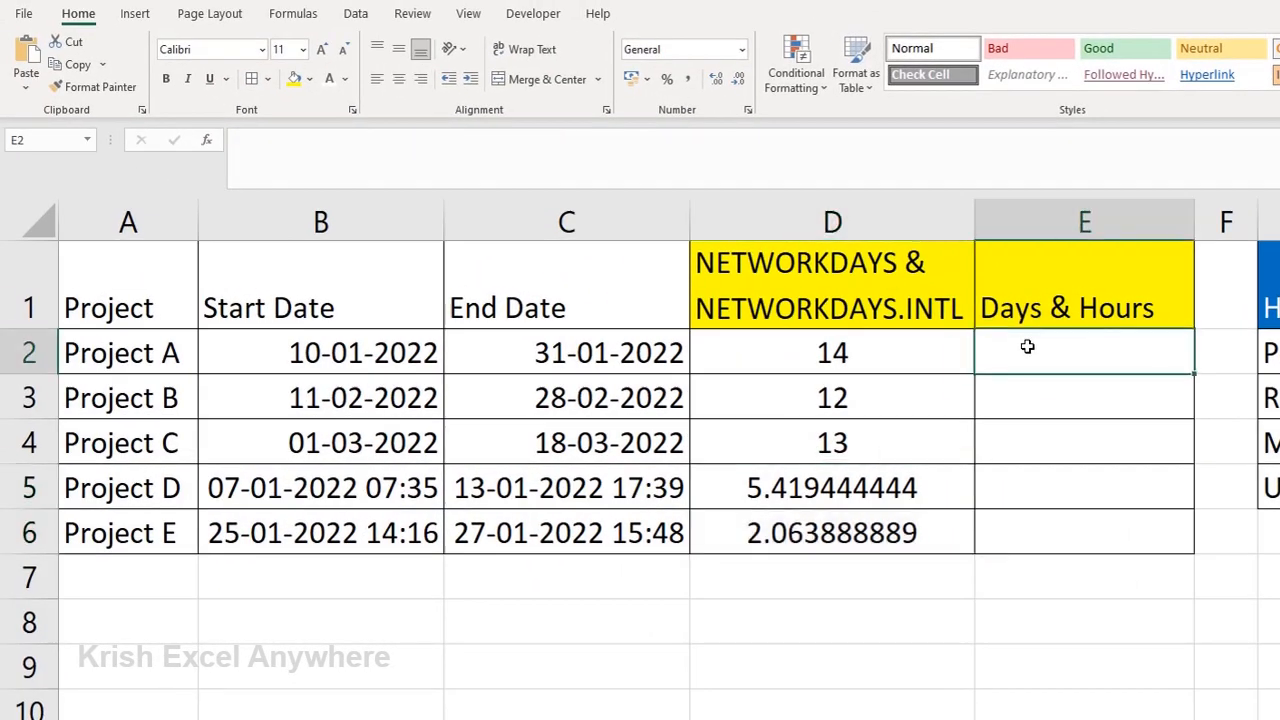
text(=)
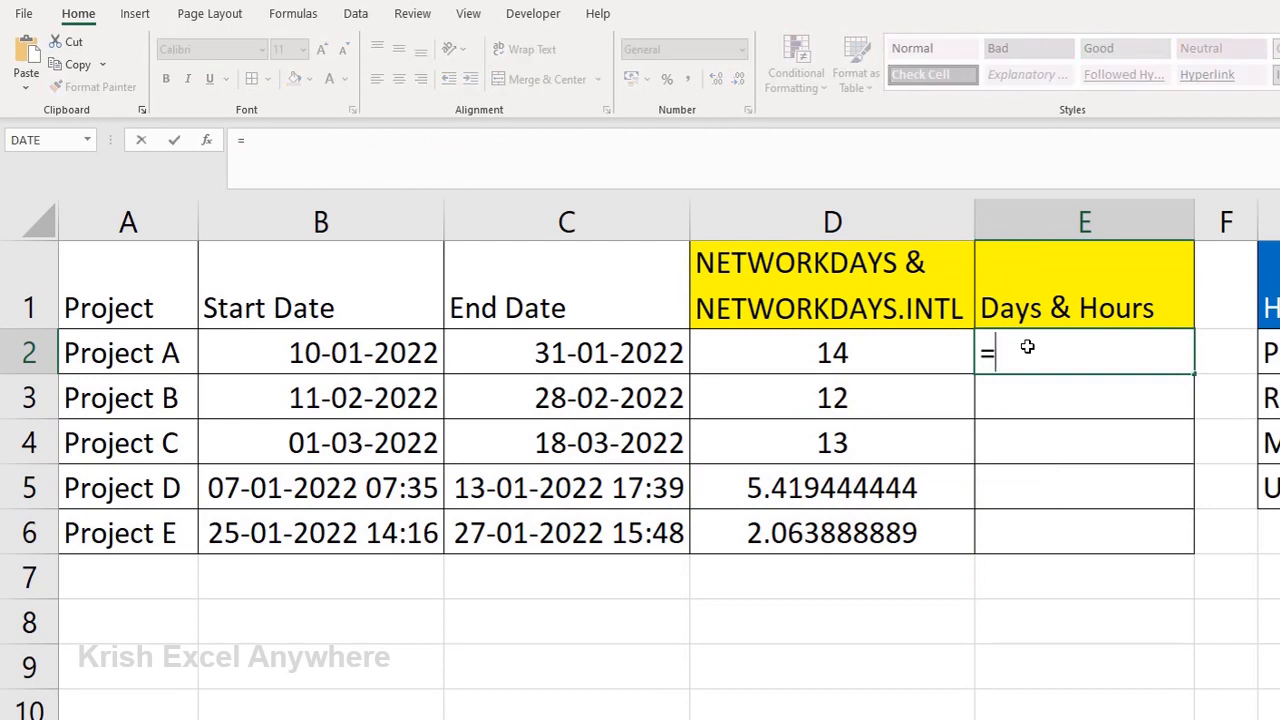
text(INT)
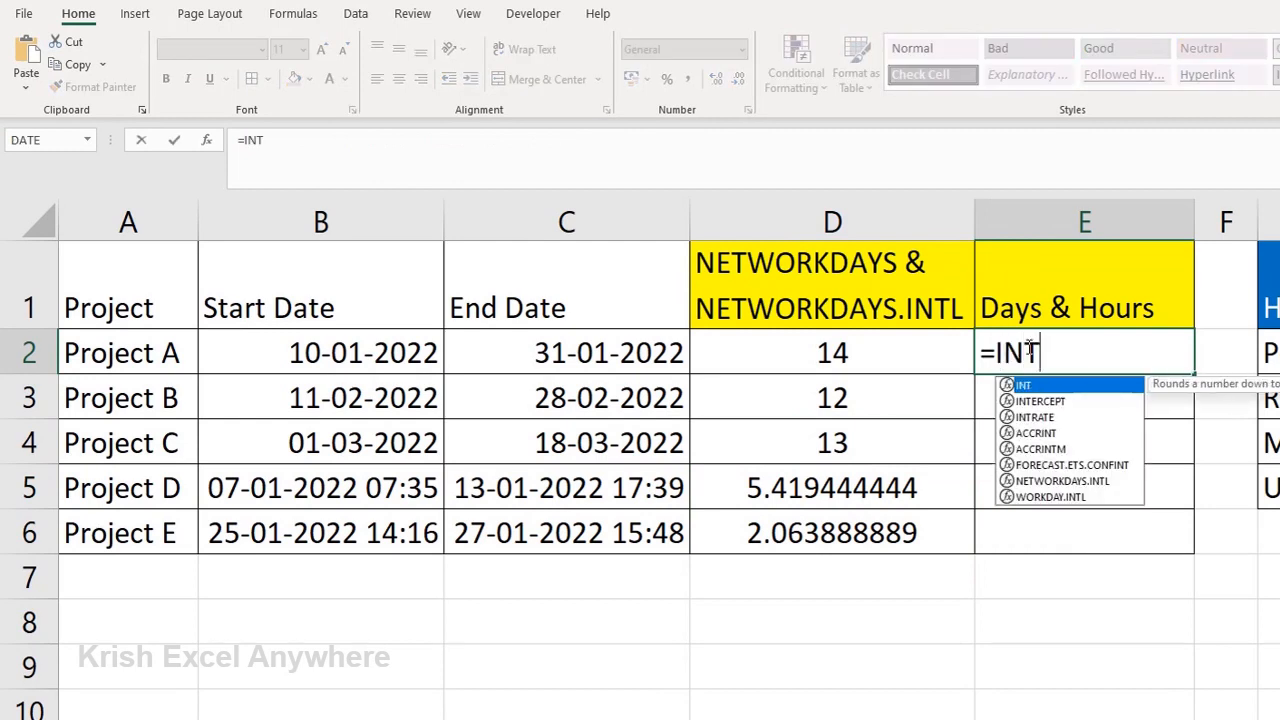
text(()
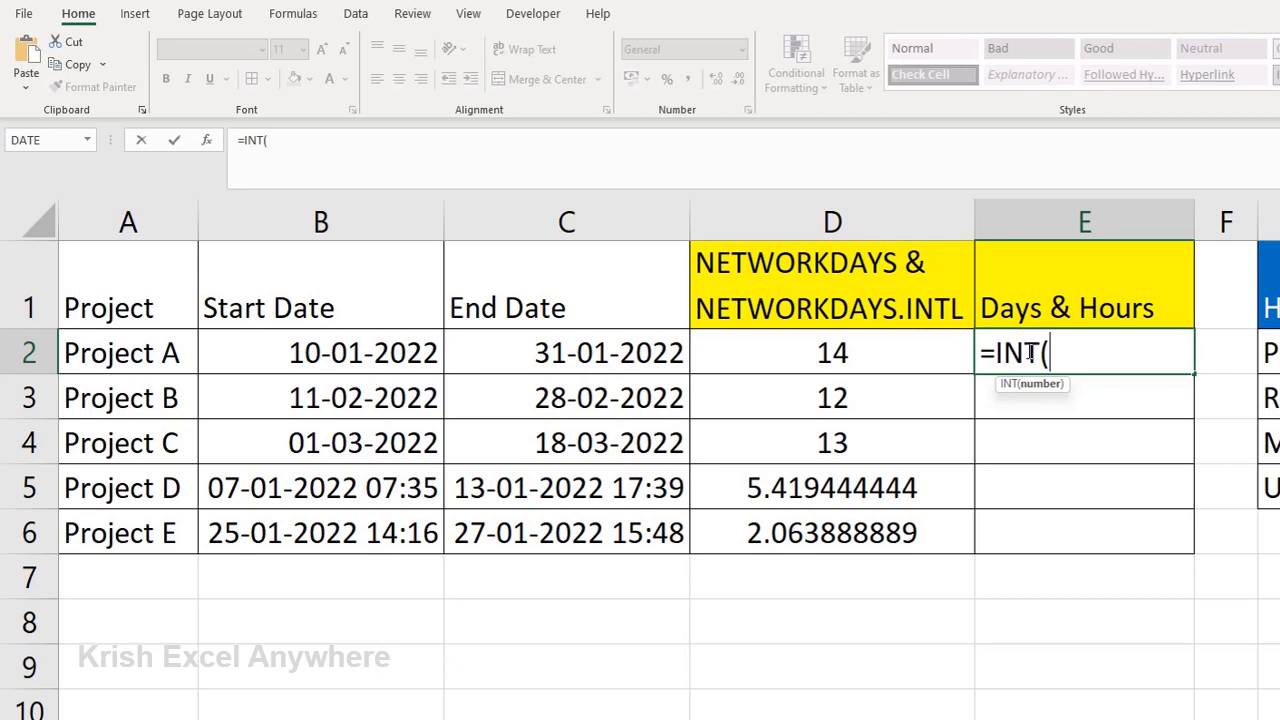
click(853, 353)
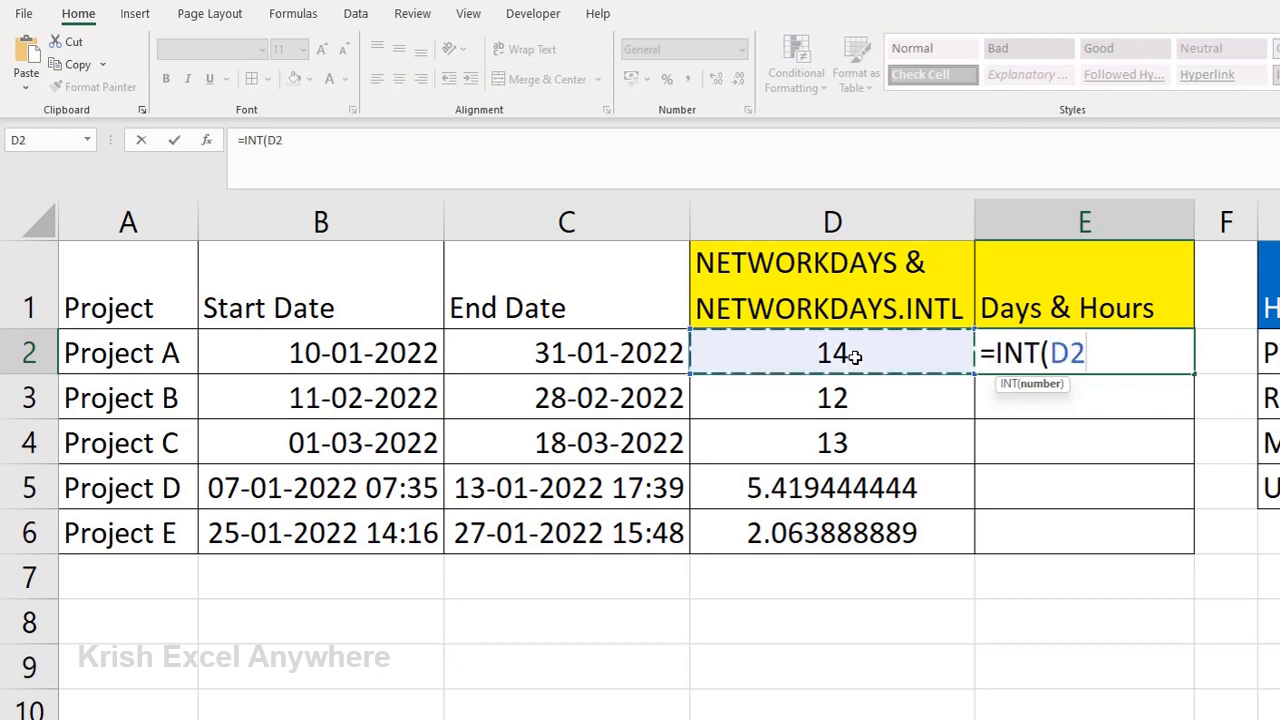
text())
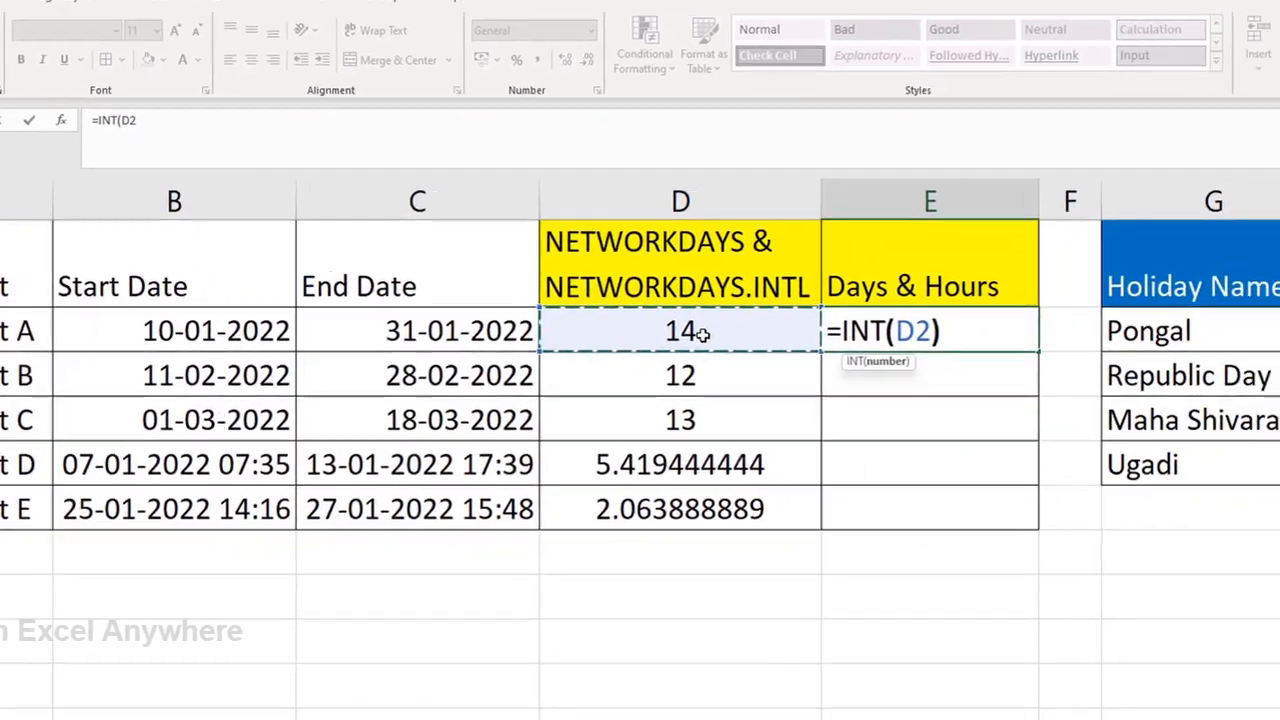
text(&)
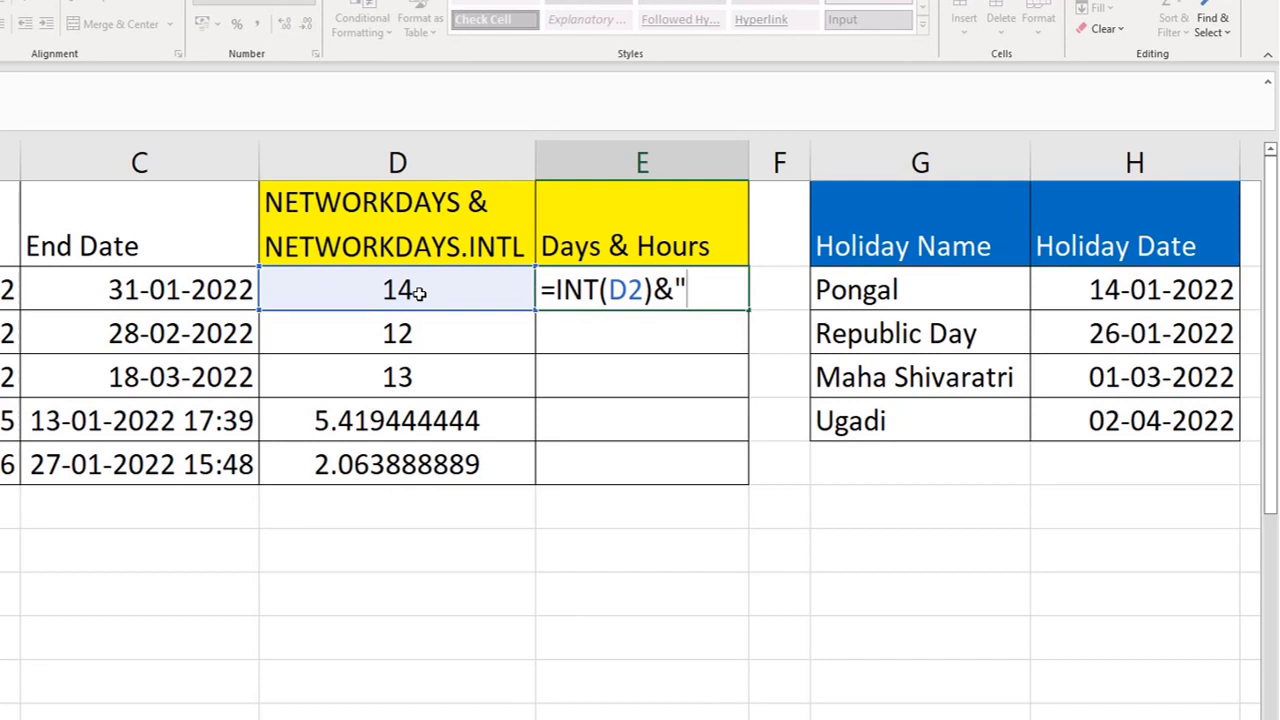
text(Days)
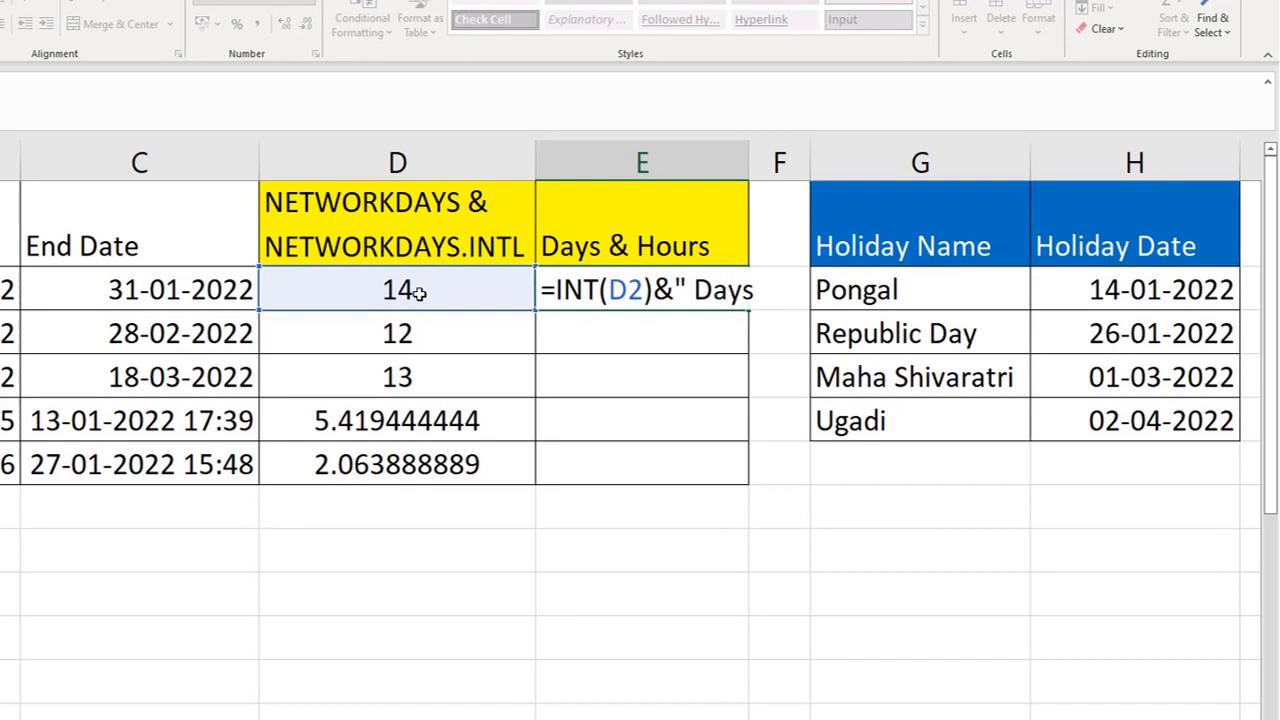
text("& Ho)
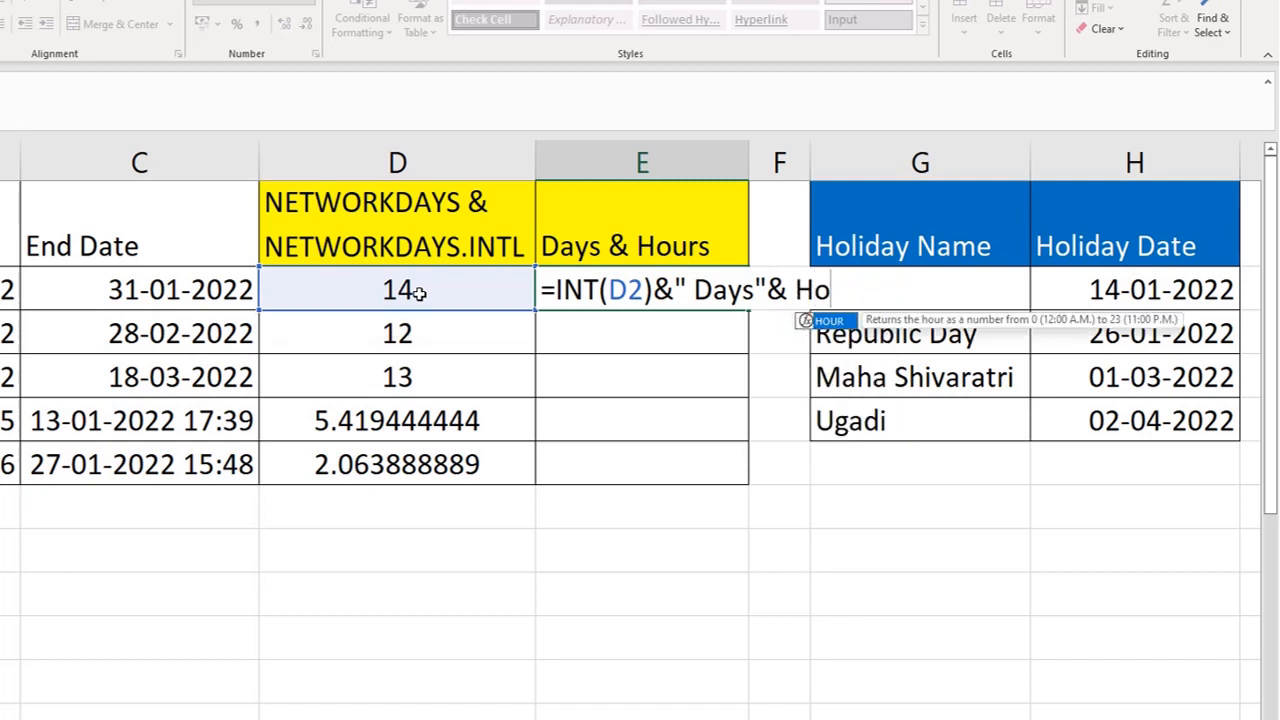
text(ur()
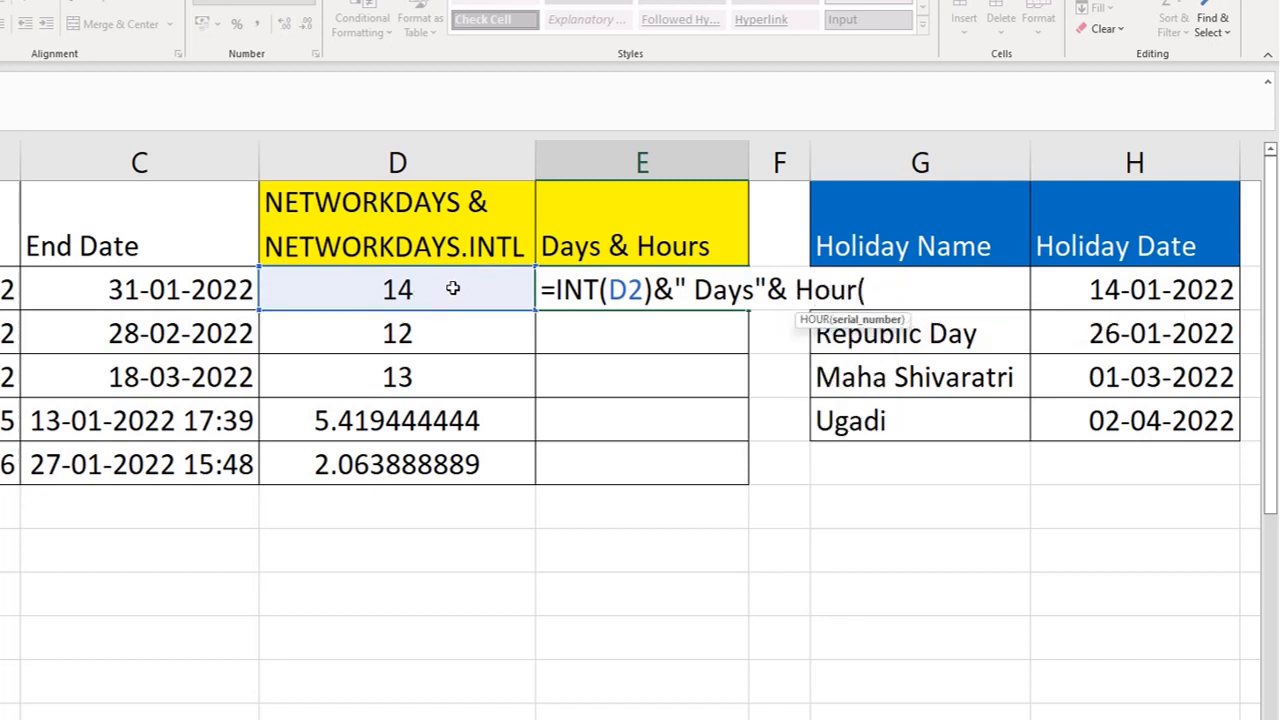
Step: Complete the E2 formula by appending Hour(D2)&"Hour" and commit it
click(453, 289)
text())
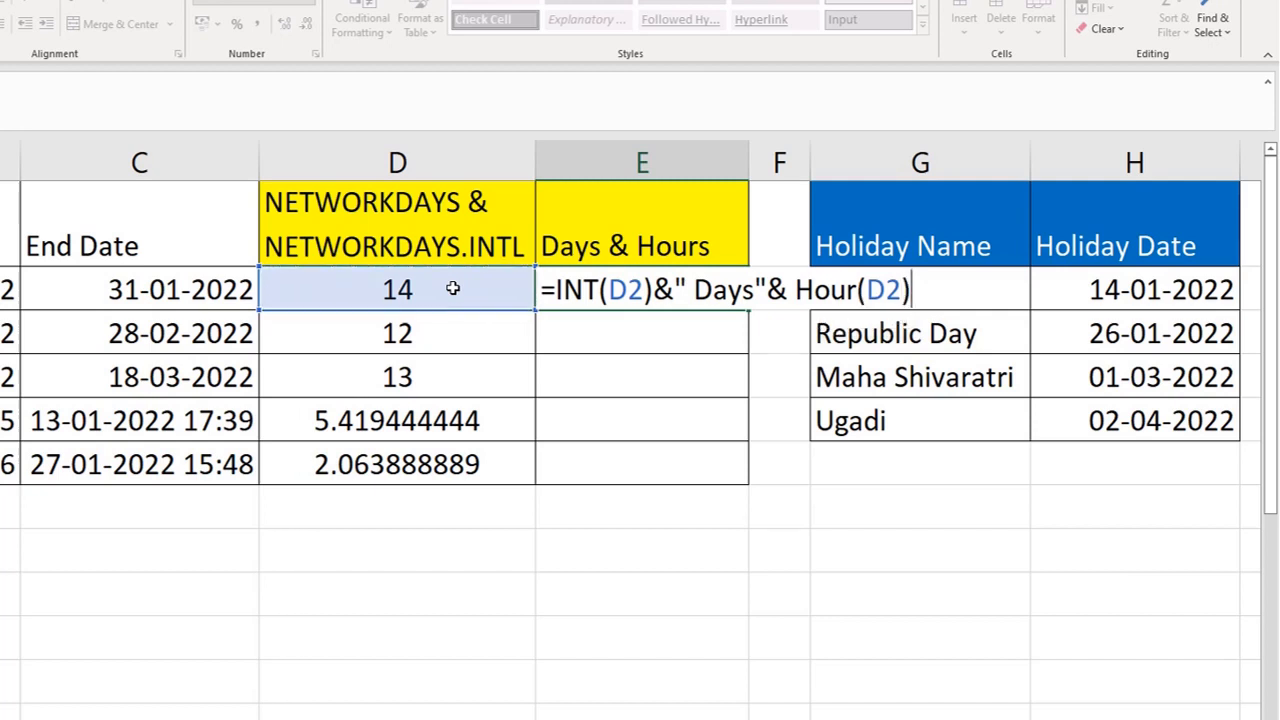
text(& "Hours)
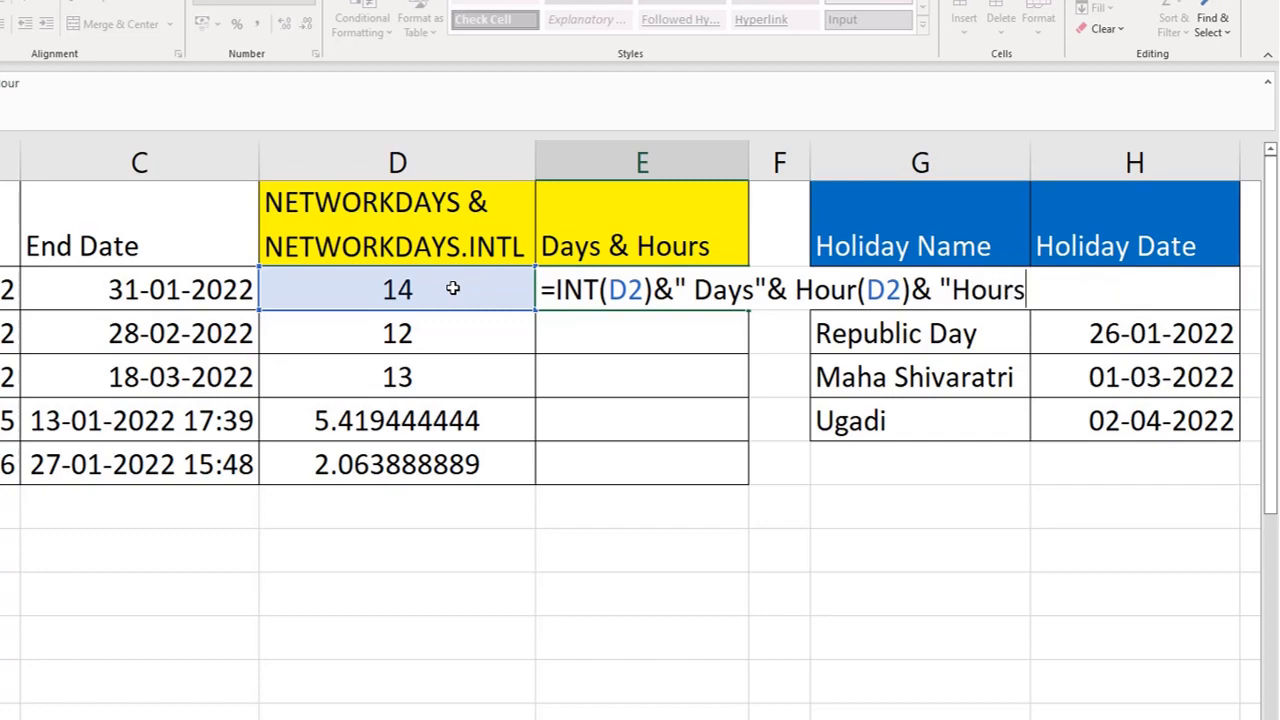
key(BackSpace)
text("))
key(BackSpace)
text())
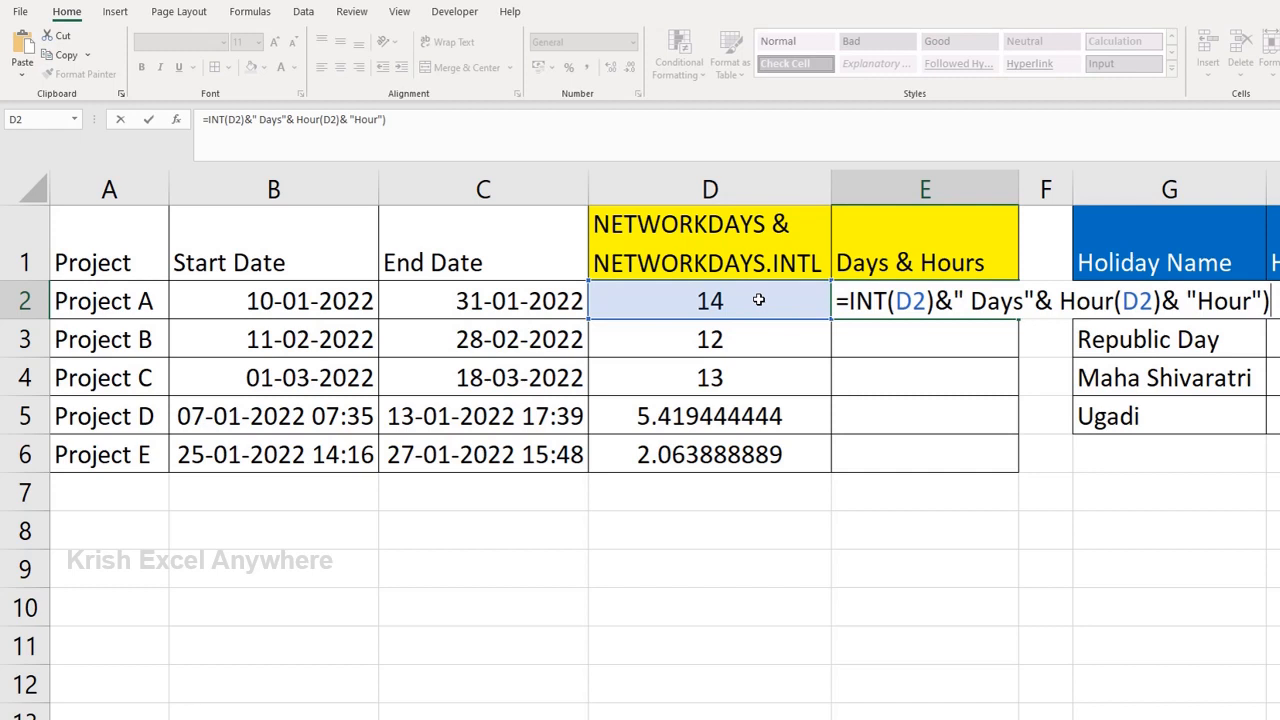
key(Return)
key(Return)
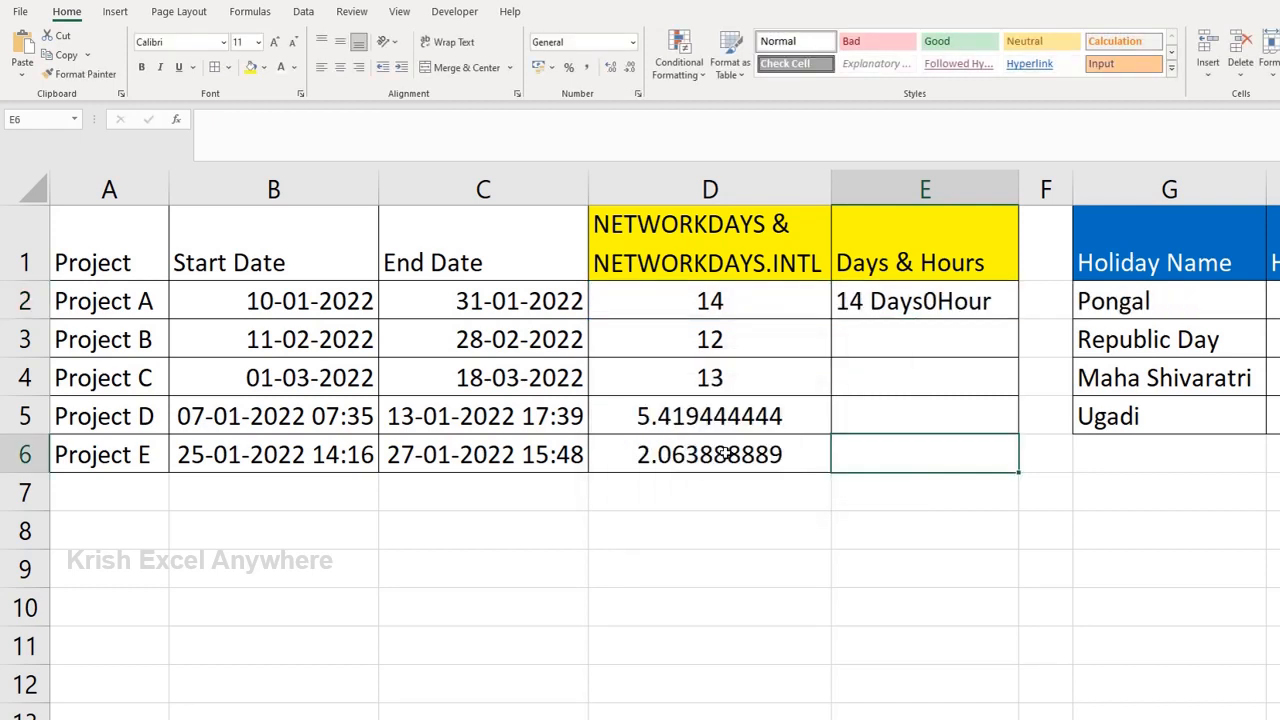
Step: Enclose the whole E2 expression in parentheses as =(INT(D2)&" Days"&HOUR(D2)&"Hour")
click(443, 160)
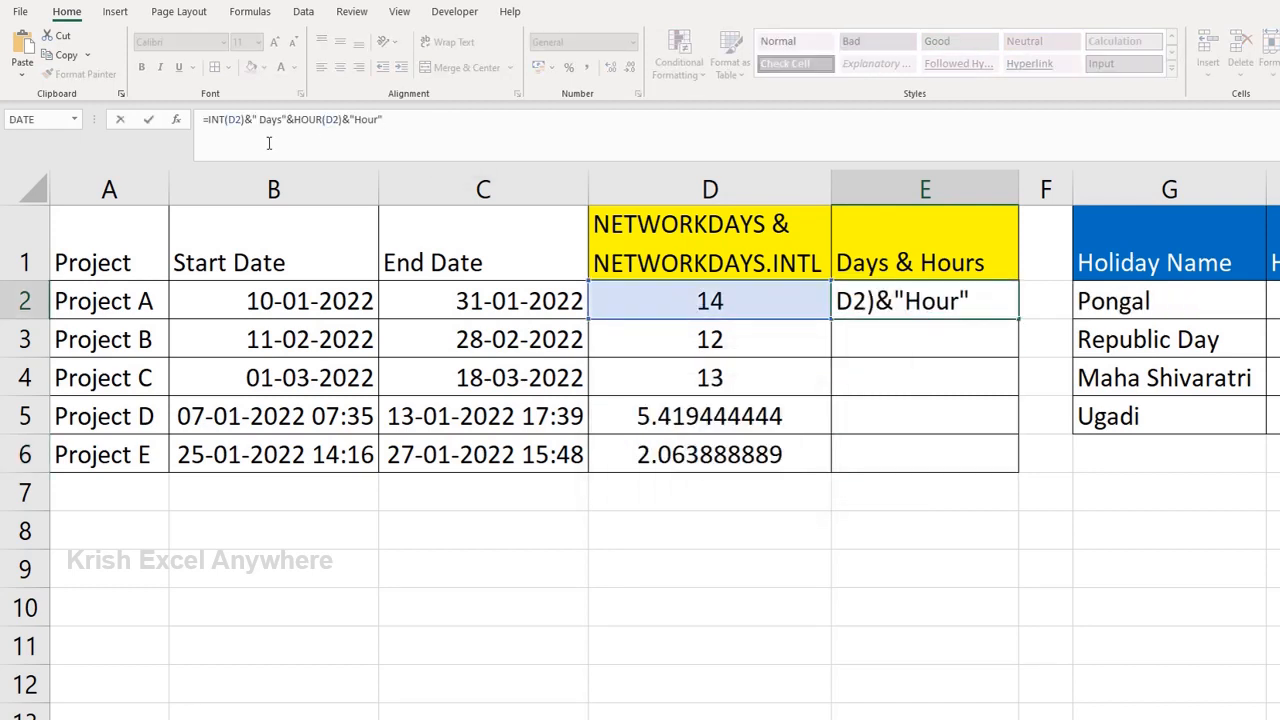
click(206, 120)
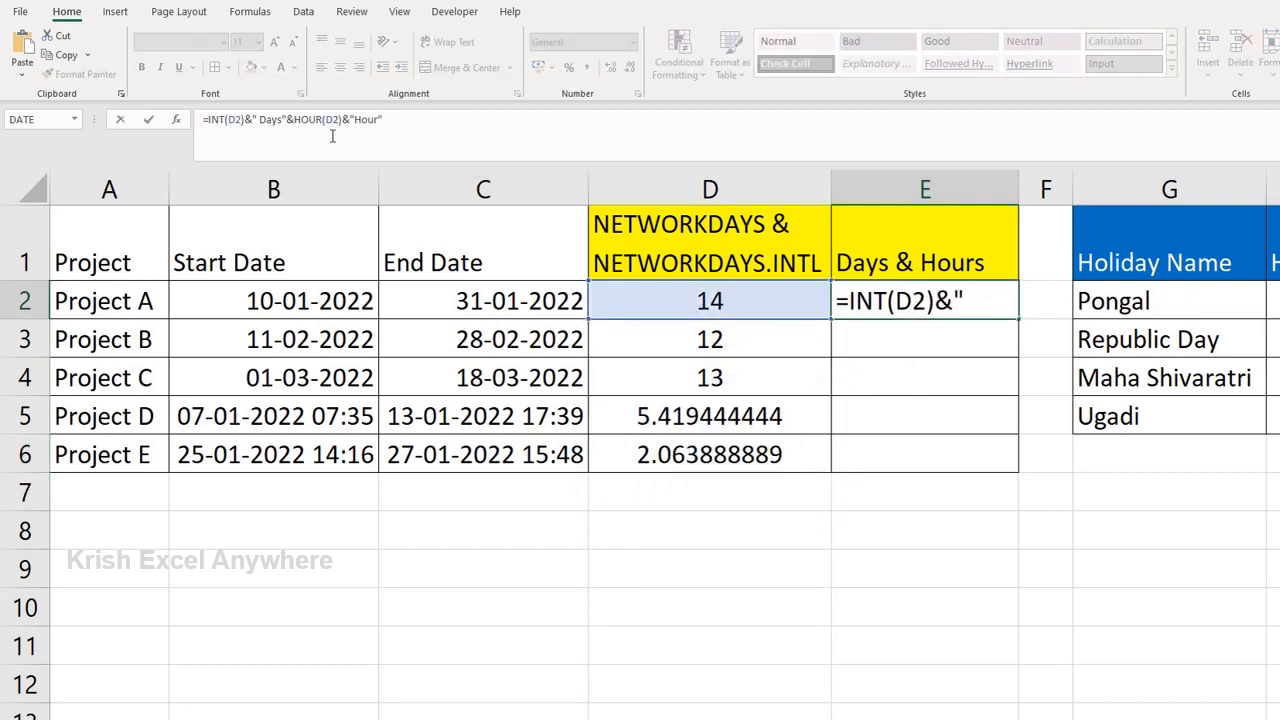
text(()
key(ctrl+Return)
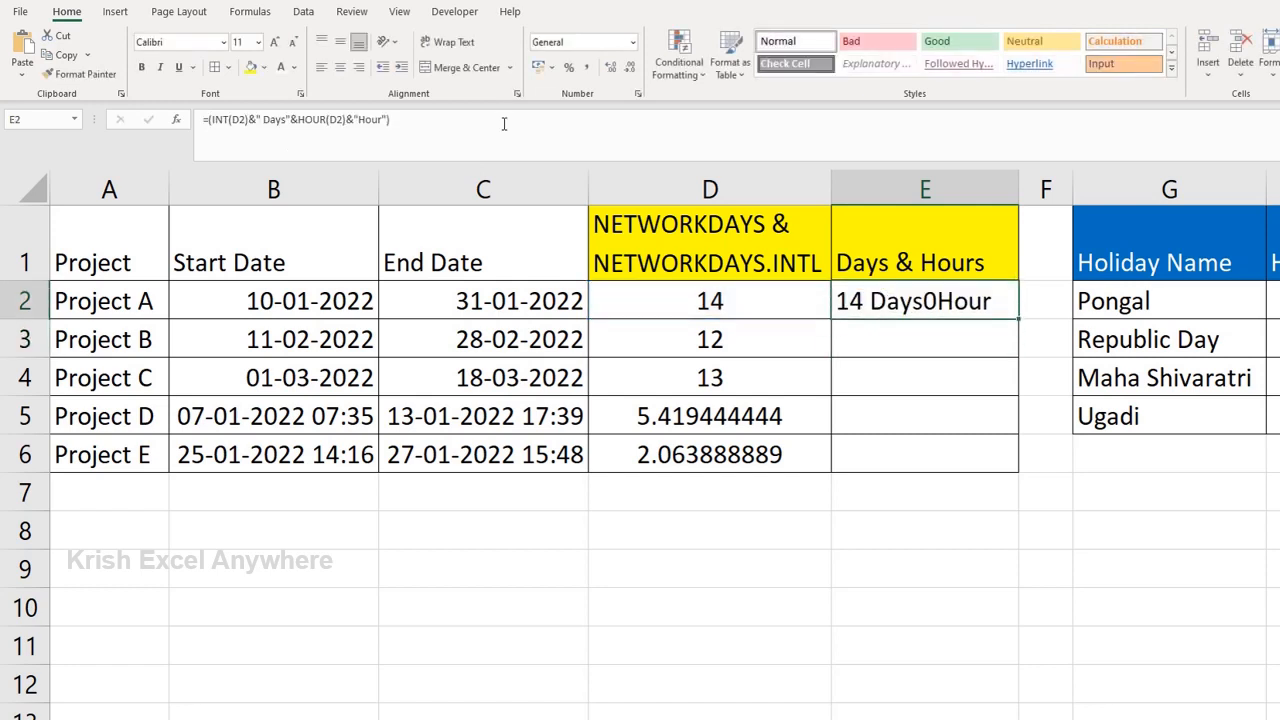
Step: Add a comma and spacing to the text parts of E2, making it =(INT(D2)&" Days, "&HOUR(D2)&" Hour")
double_click(920, 305)
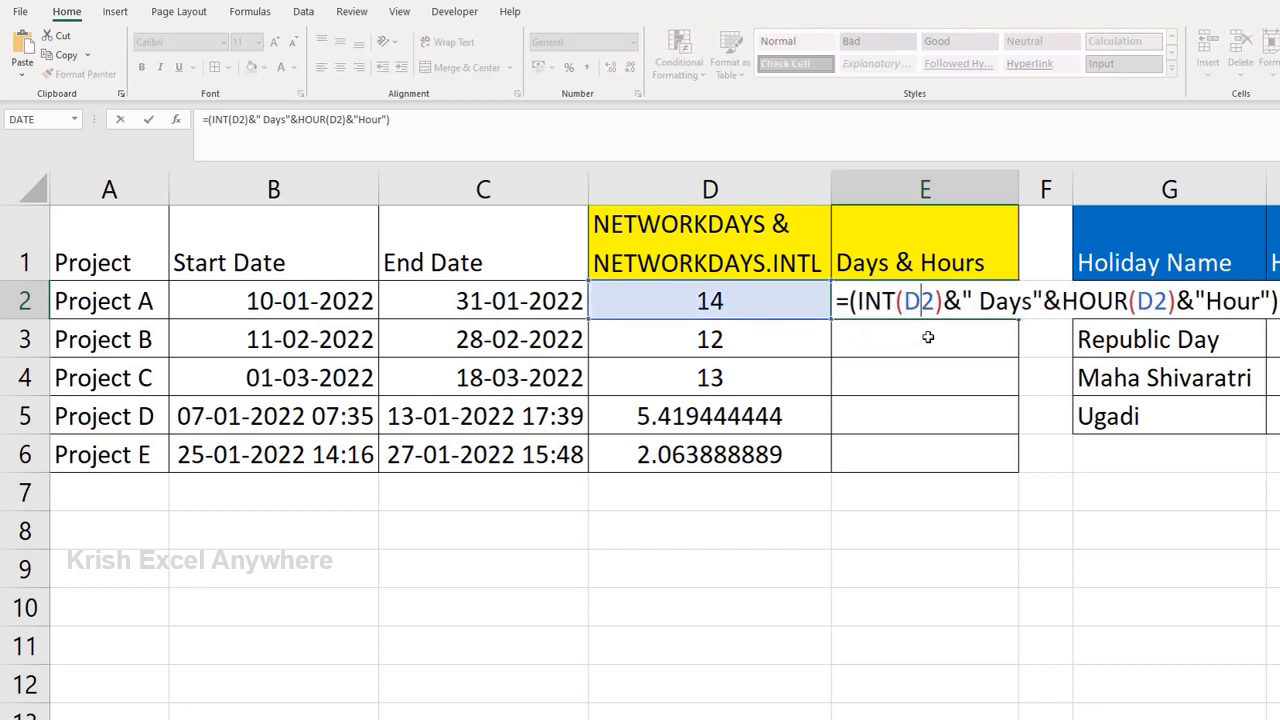
key(Escape)
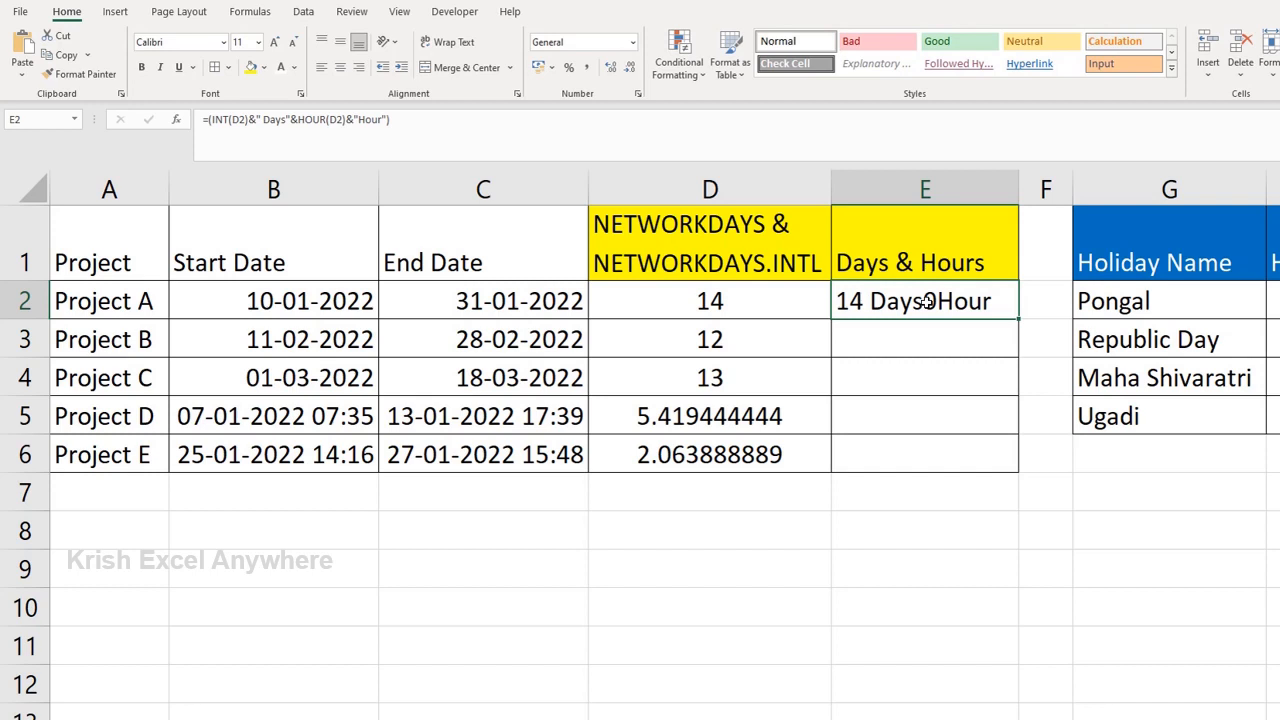
double_click(927, 302)
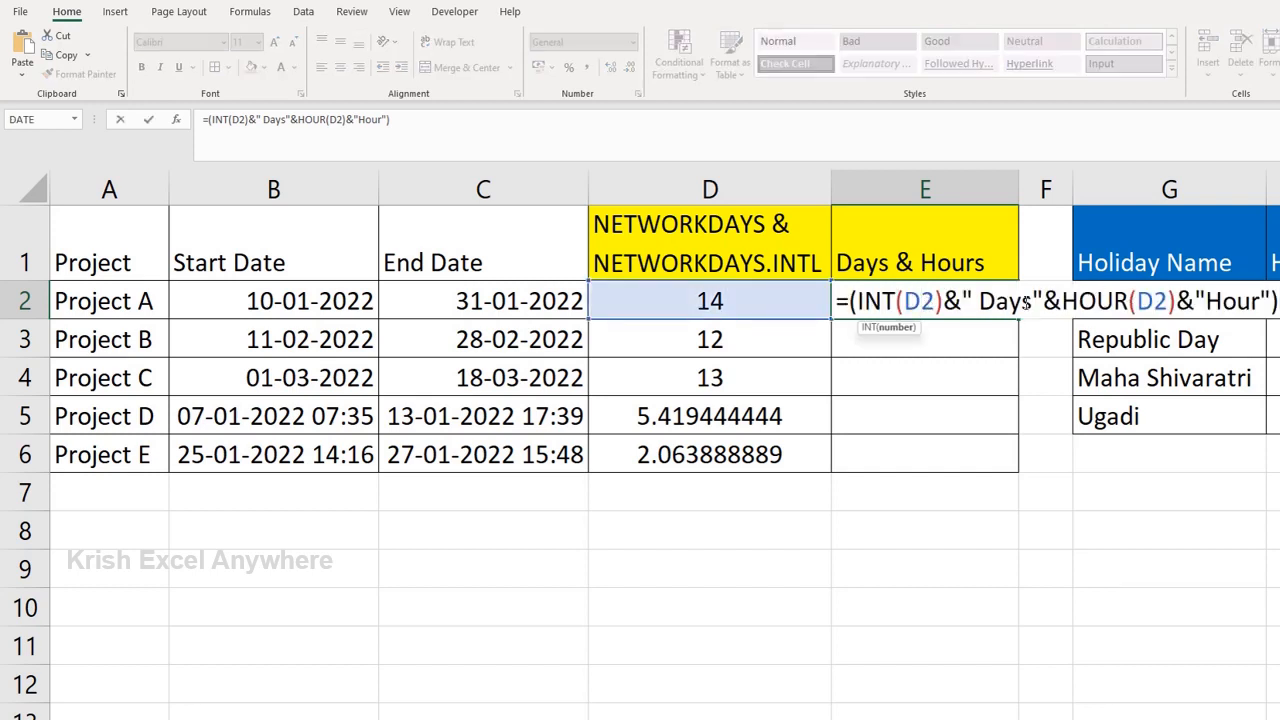
click(1033, 302)
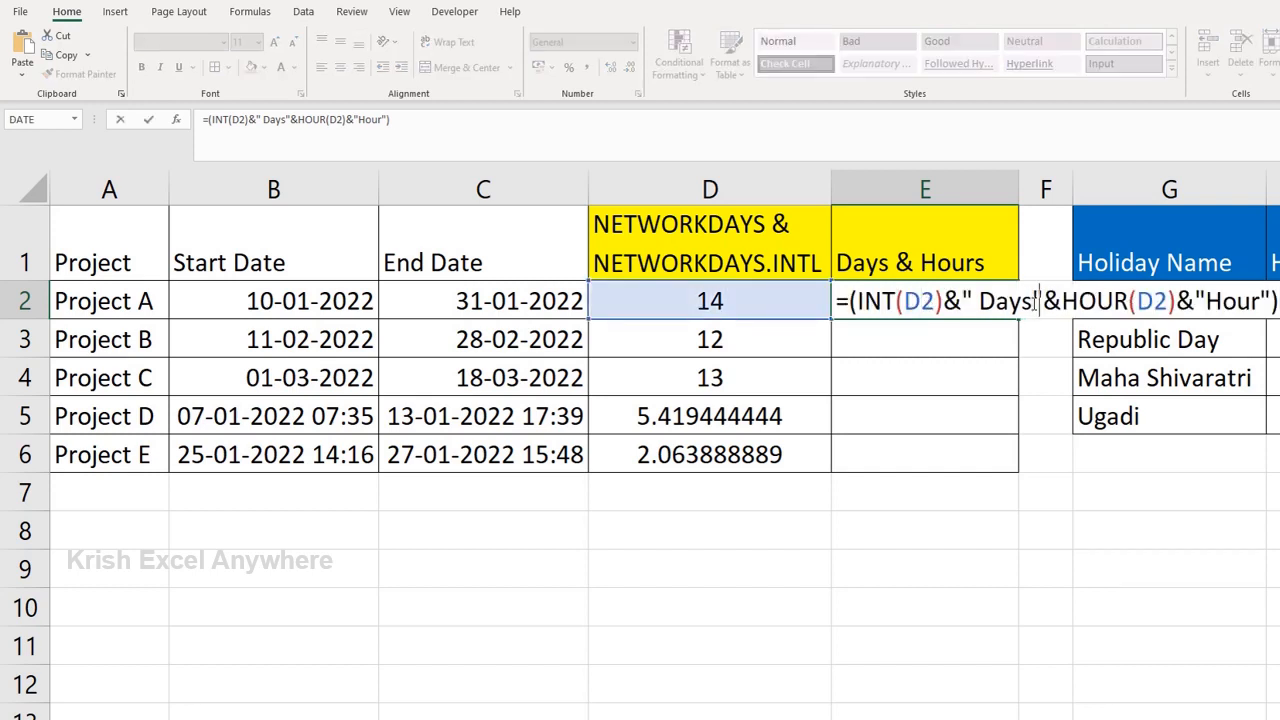
text(,)
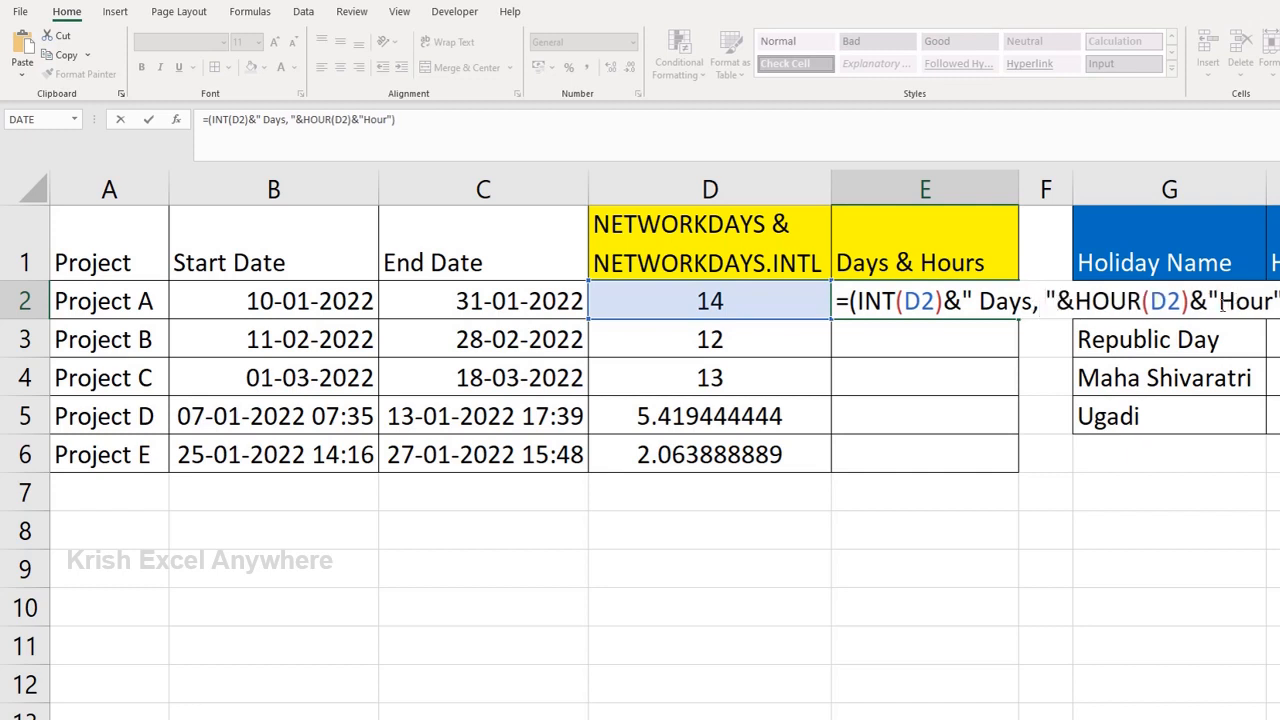
click(1222, 303)
key(Return)
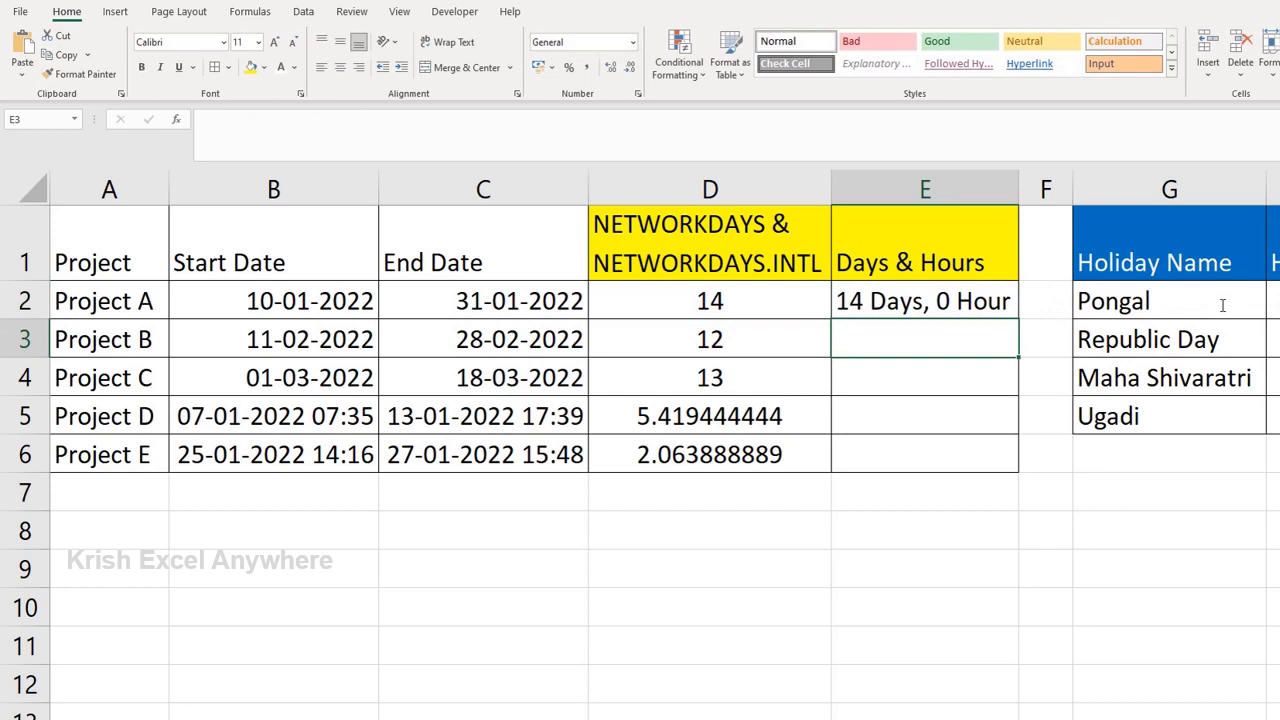
click(879, 303)
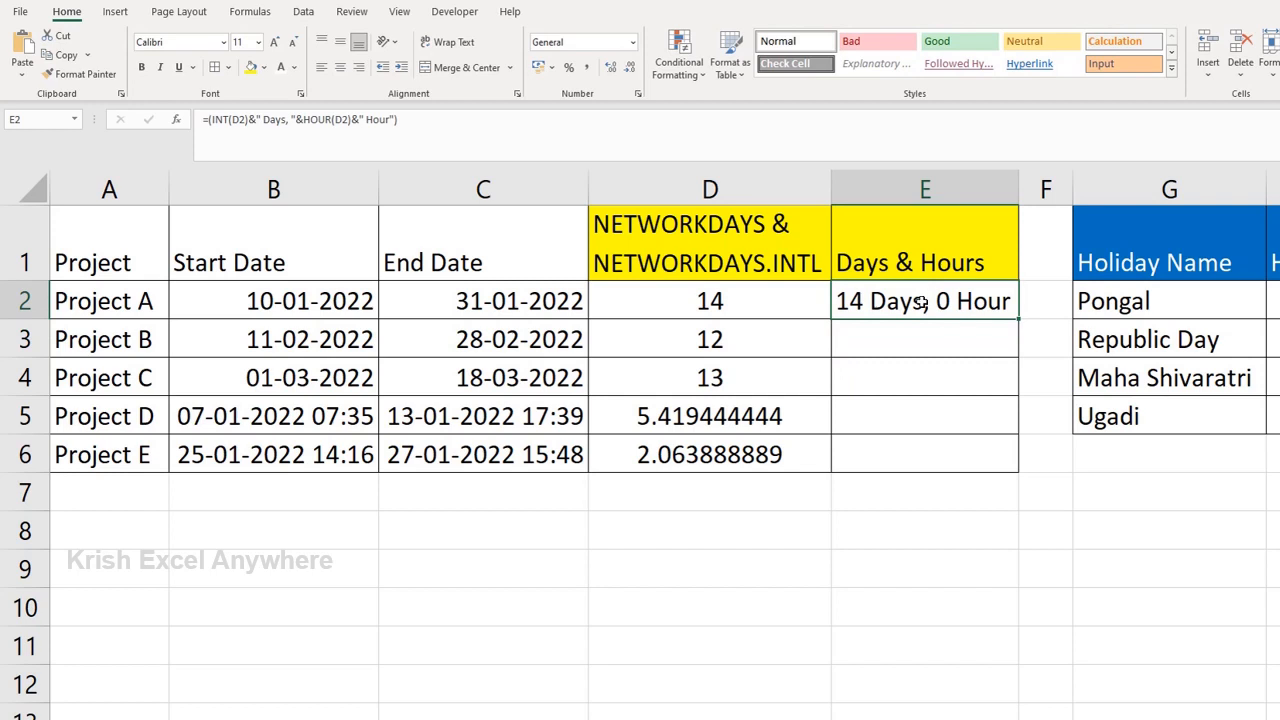
double_click(920, 302)
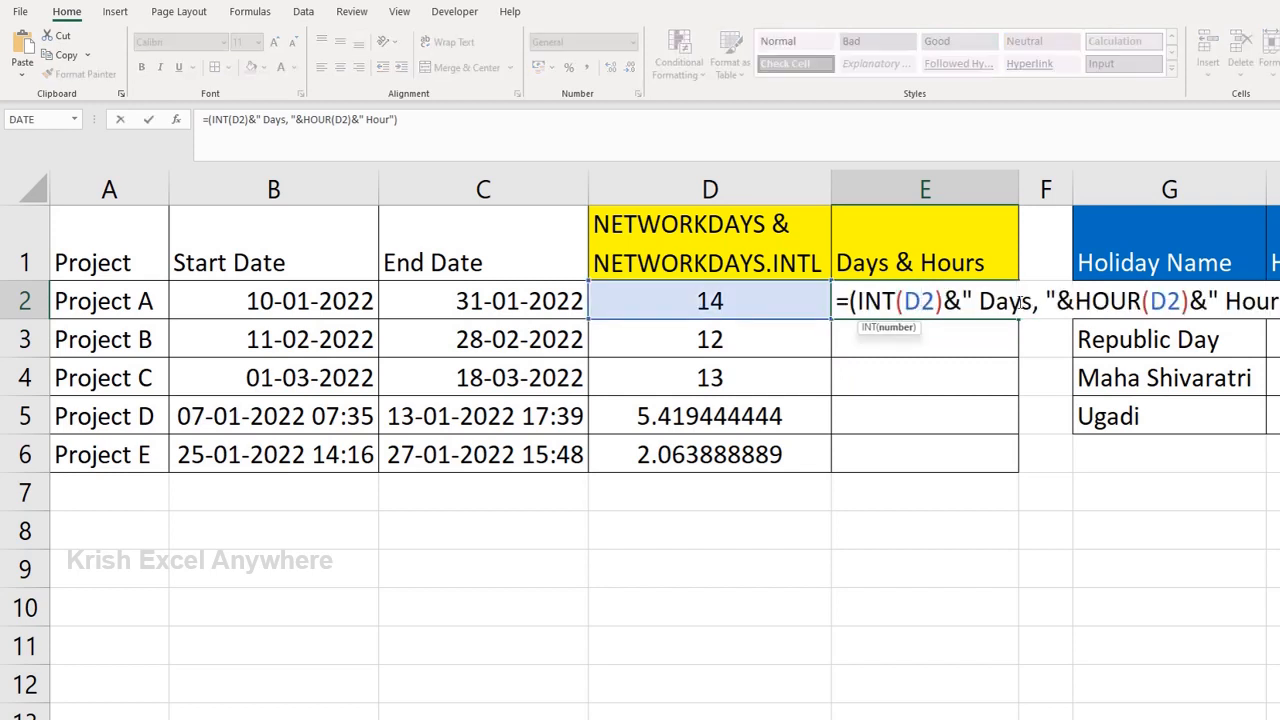
key(Escape)
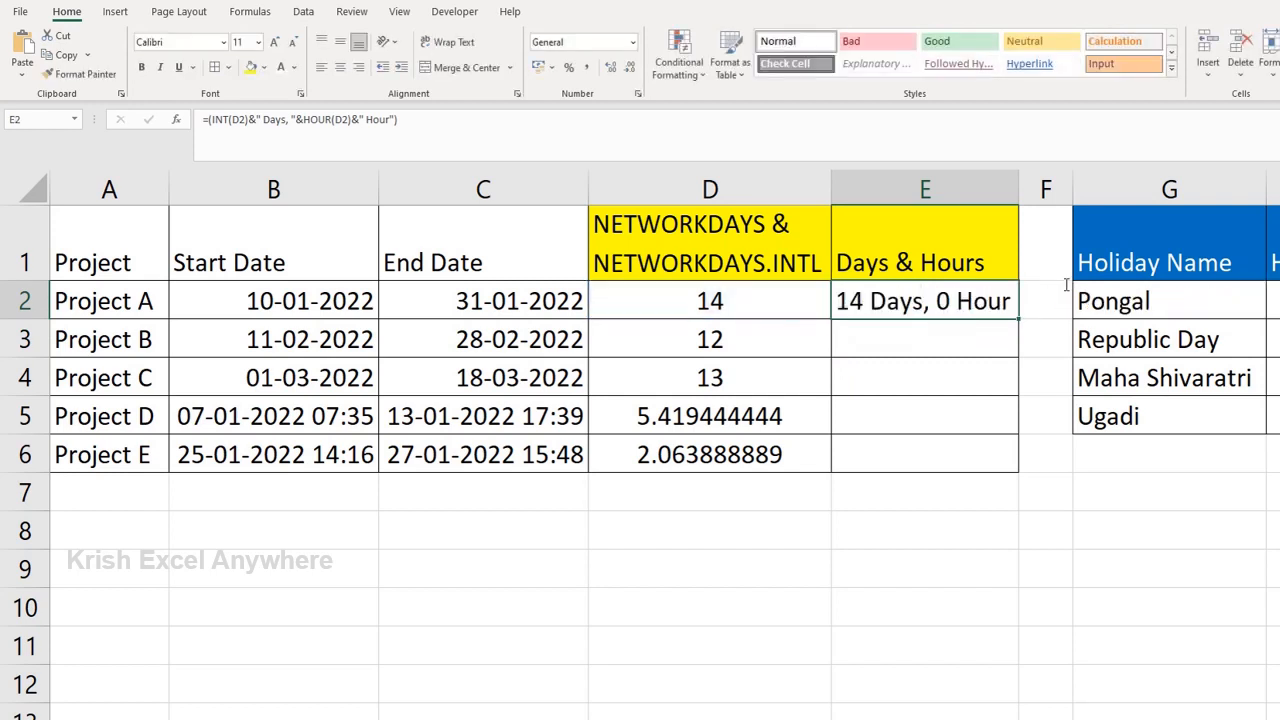
Step: Fill the Days & Hours formula from E2 down through E6 for Projects B to E
double_click(893, 305)
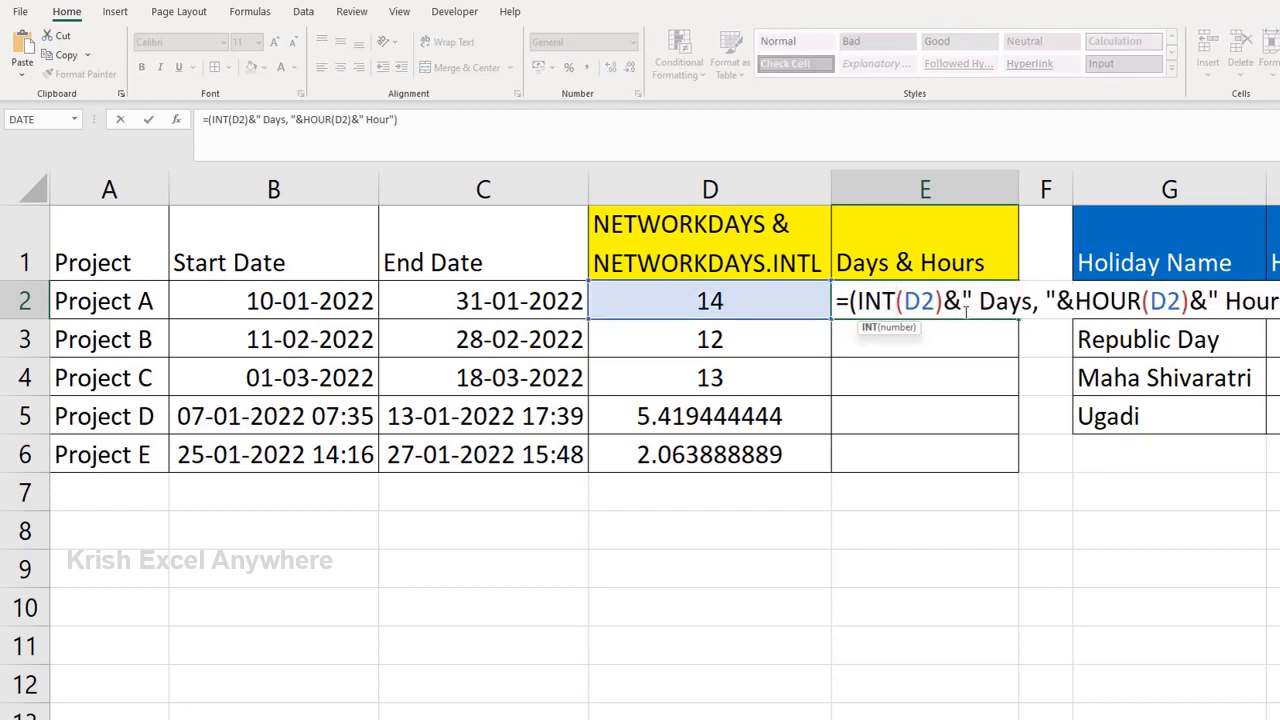
key(Escape)
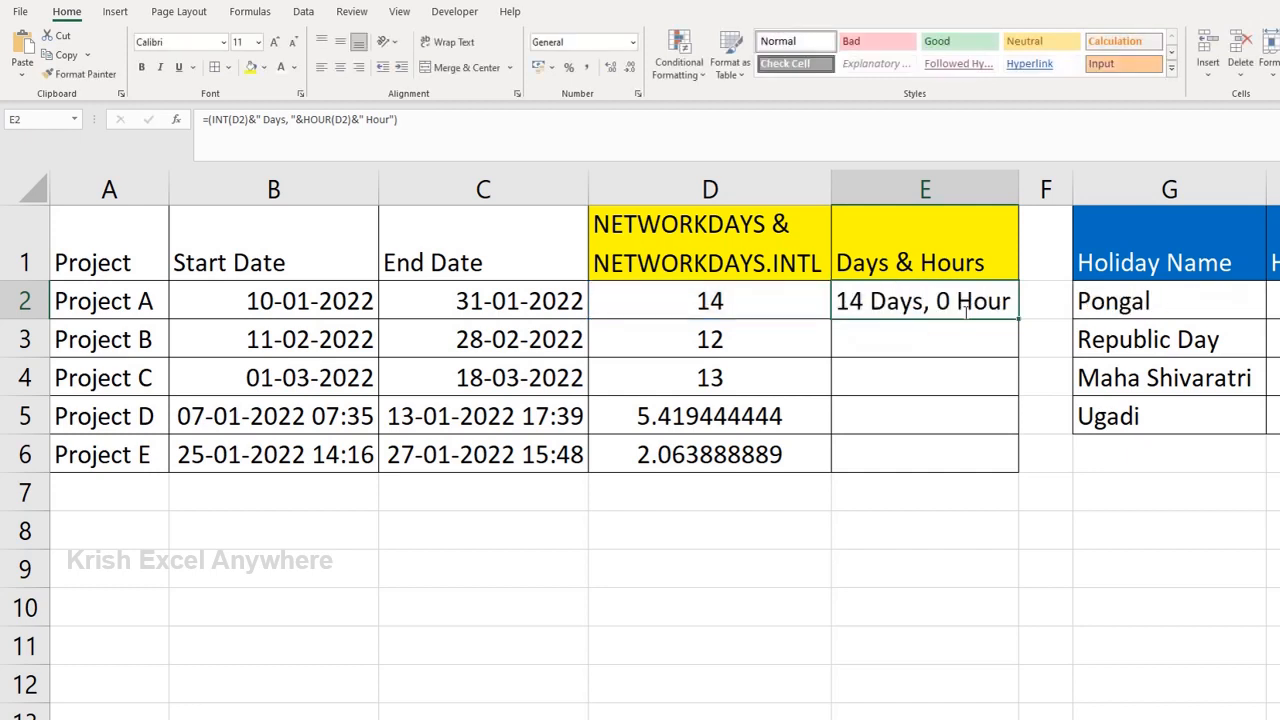
key(Left)
key(ctrl+Down)
key(Right)
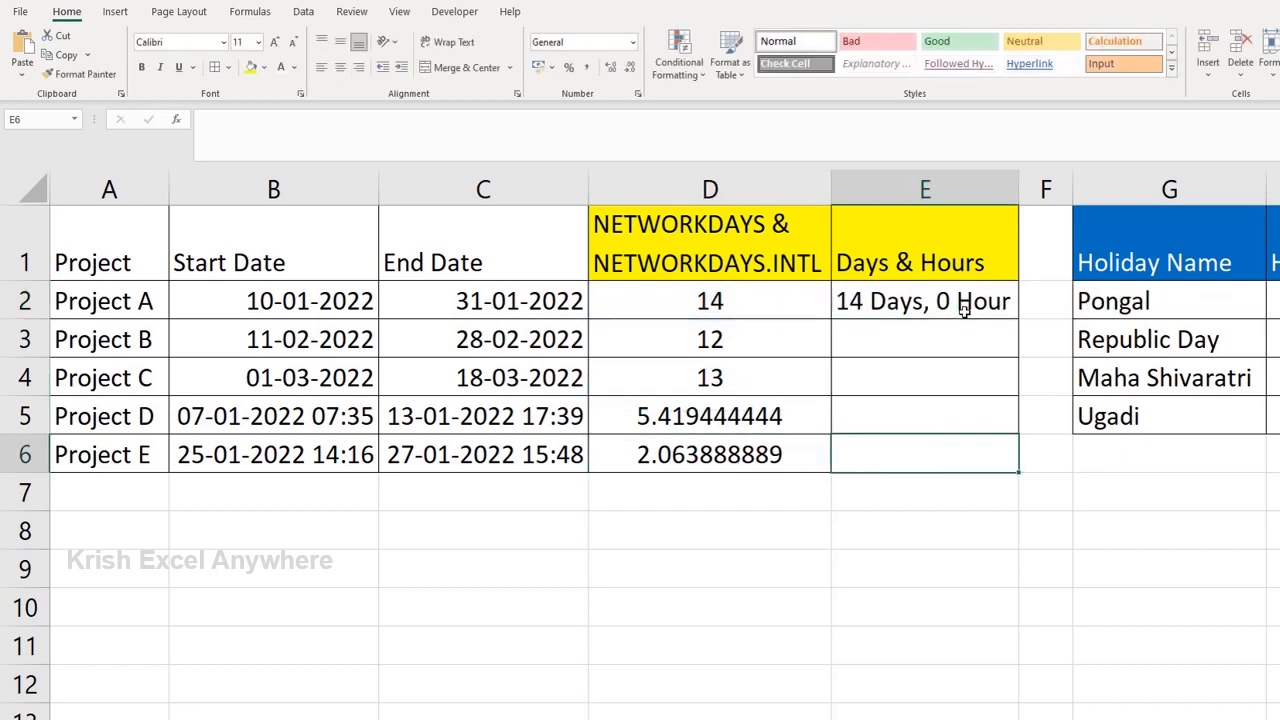
key(ctrl+shift+Up)
key(ctrl+d)
click(963, 310)
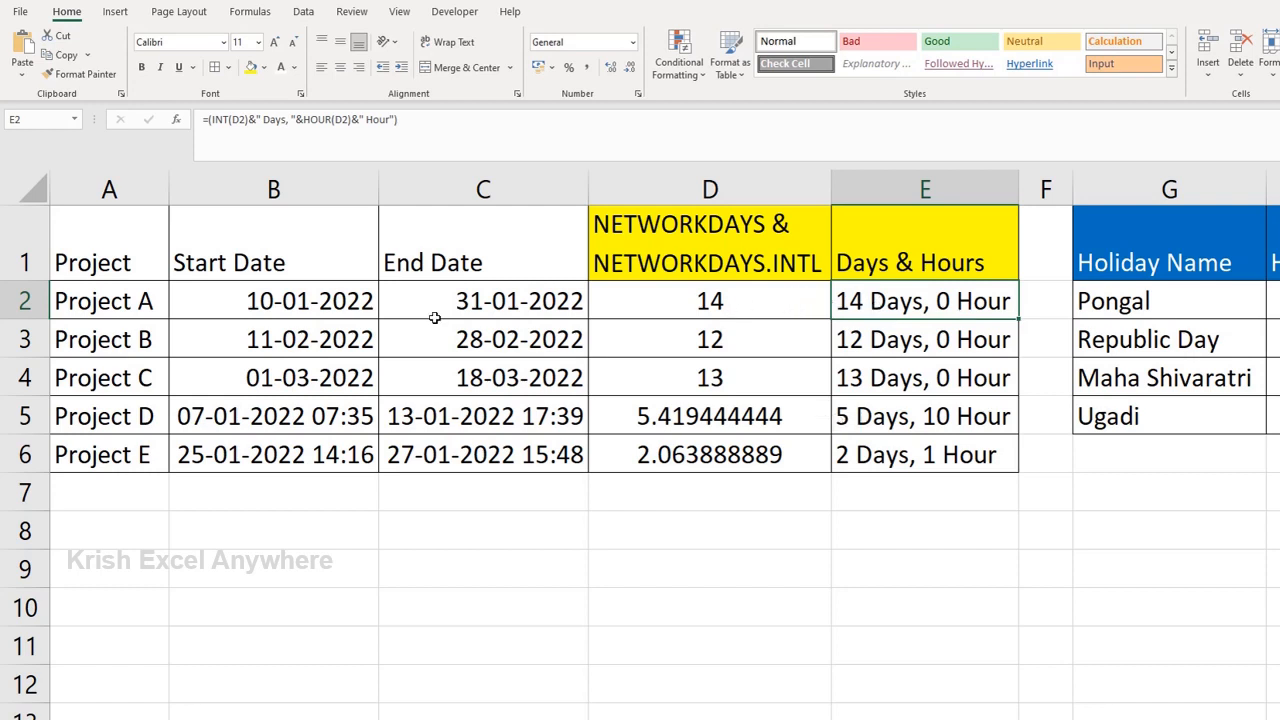
Step: Review the start and end dates of Projects A, B and C, which have no time part
click(318, 298)
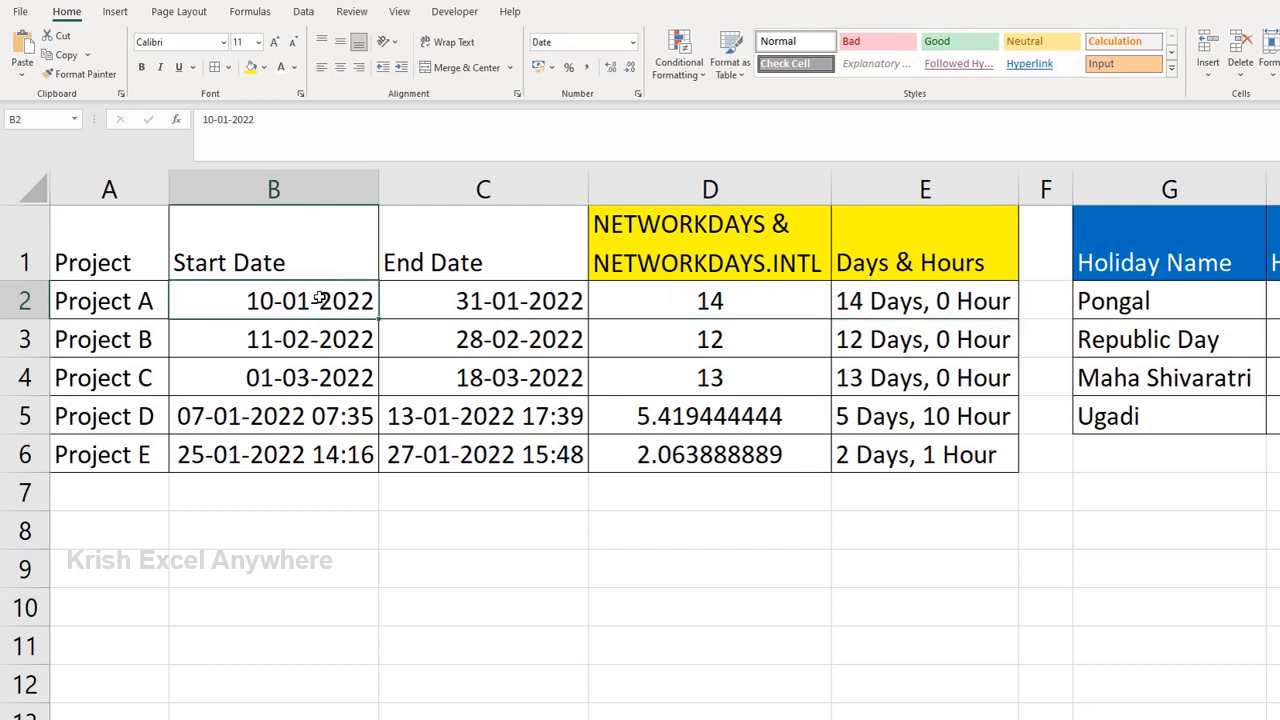
key(Right)
key(Left)
key(Down)
key(Right)
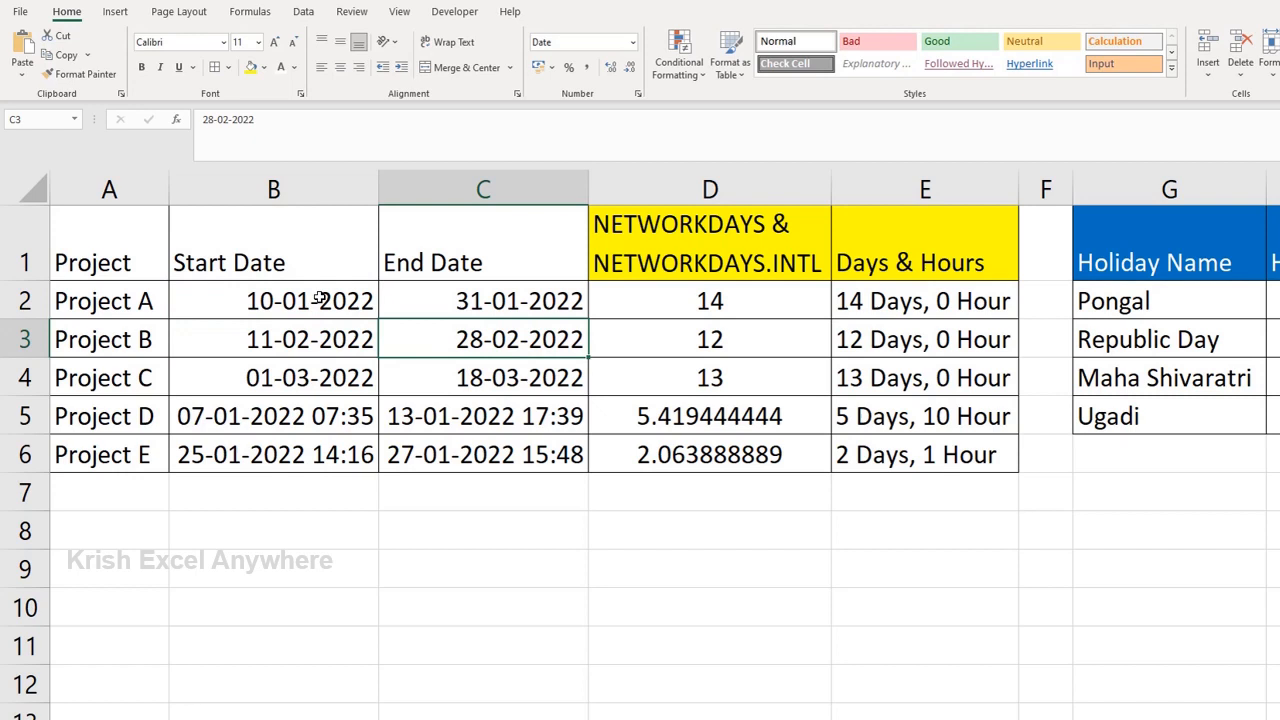
key(Down)
key(Right)
Step: Compare the start and end date-times of Project D with its workday and Days & Hours results, and check Project E's results
key(Down)
key(Left)
key(Left)
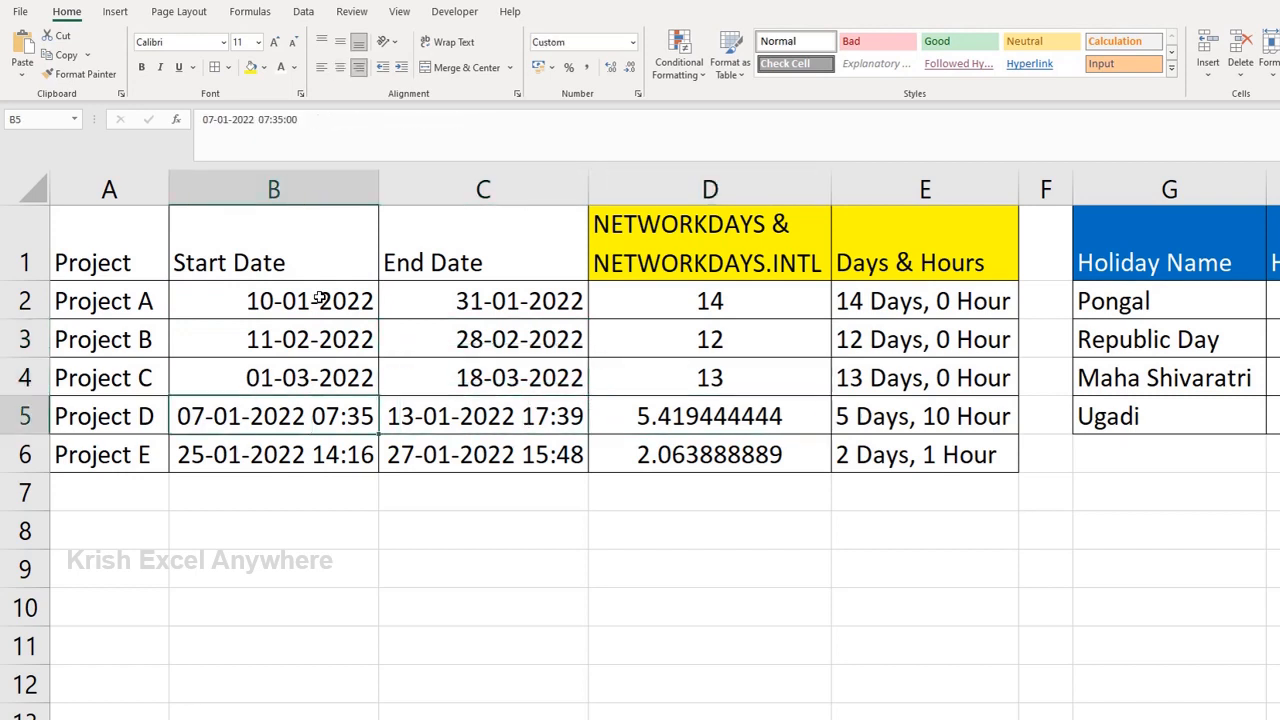
key(shift+Right)
key(shift+Down)
key(shift+Up)
key(shift+Left)
key(Right)
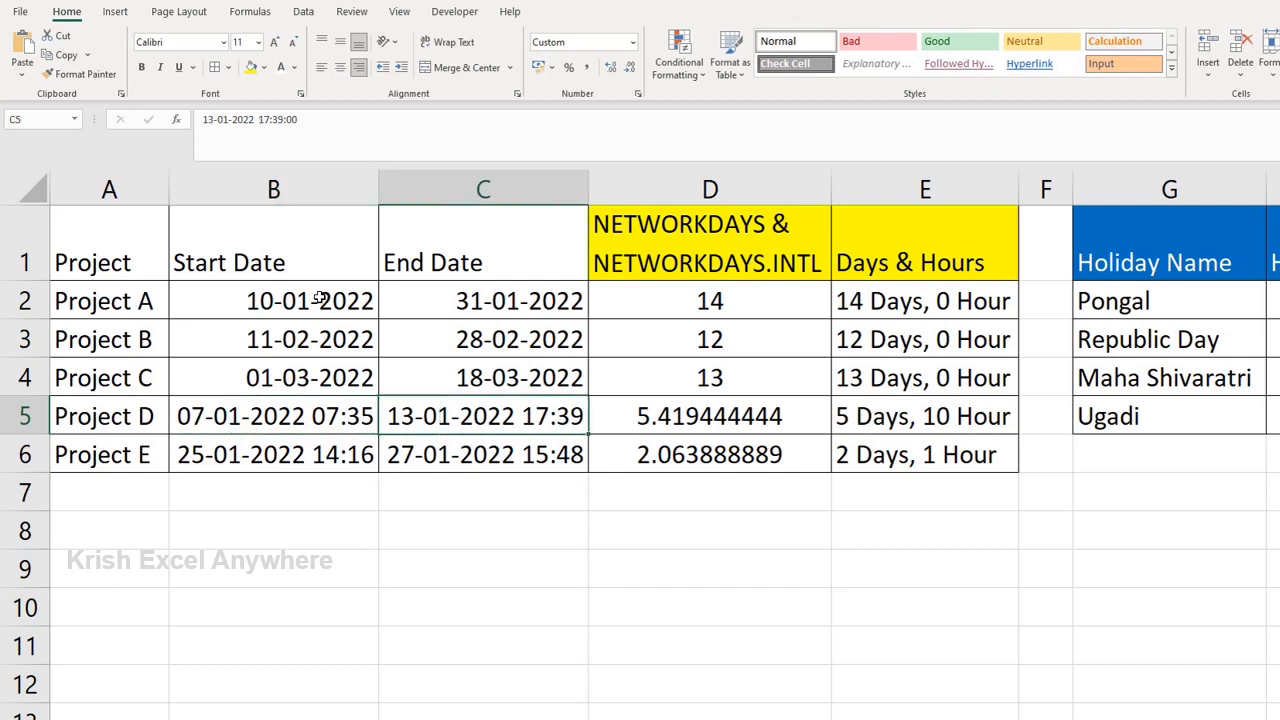
key(Left)
key(Right)
key(Right)
key(Right)
key(Left)
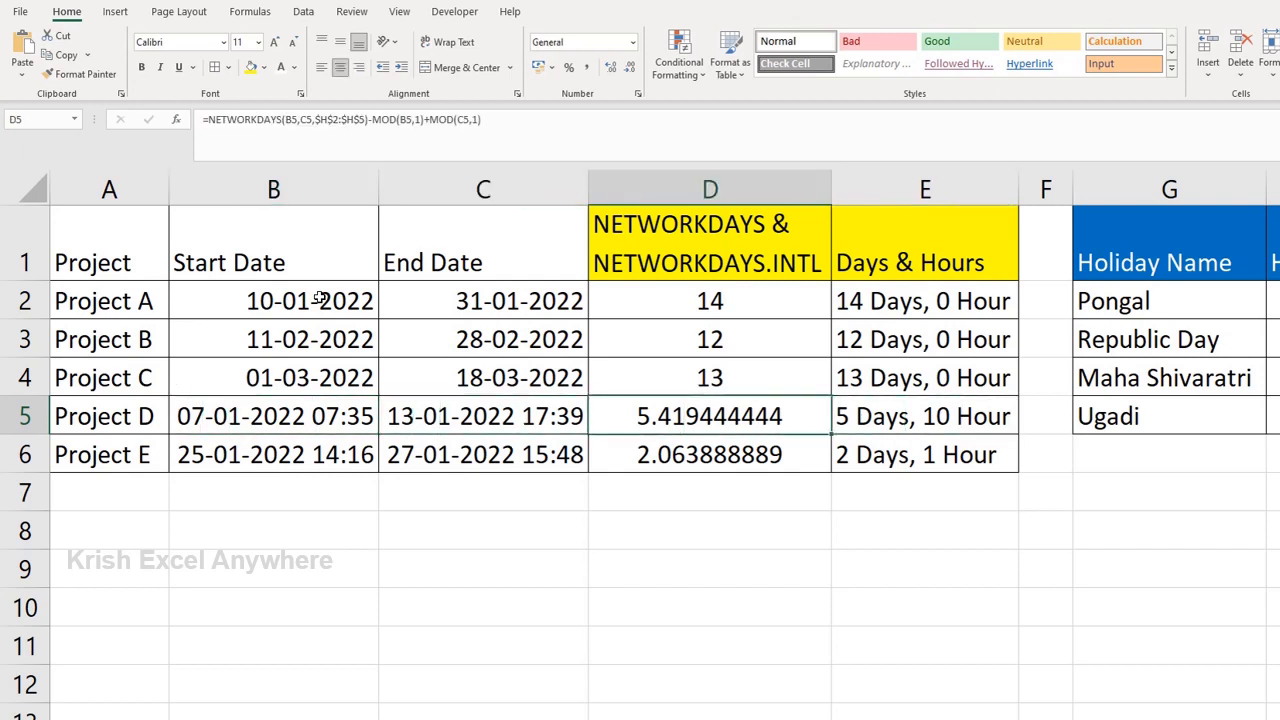
key(Right)
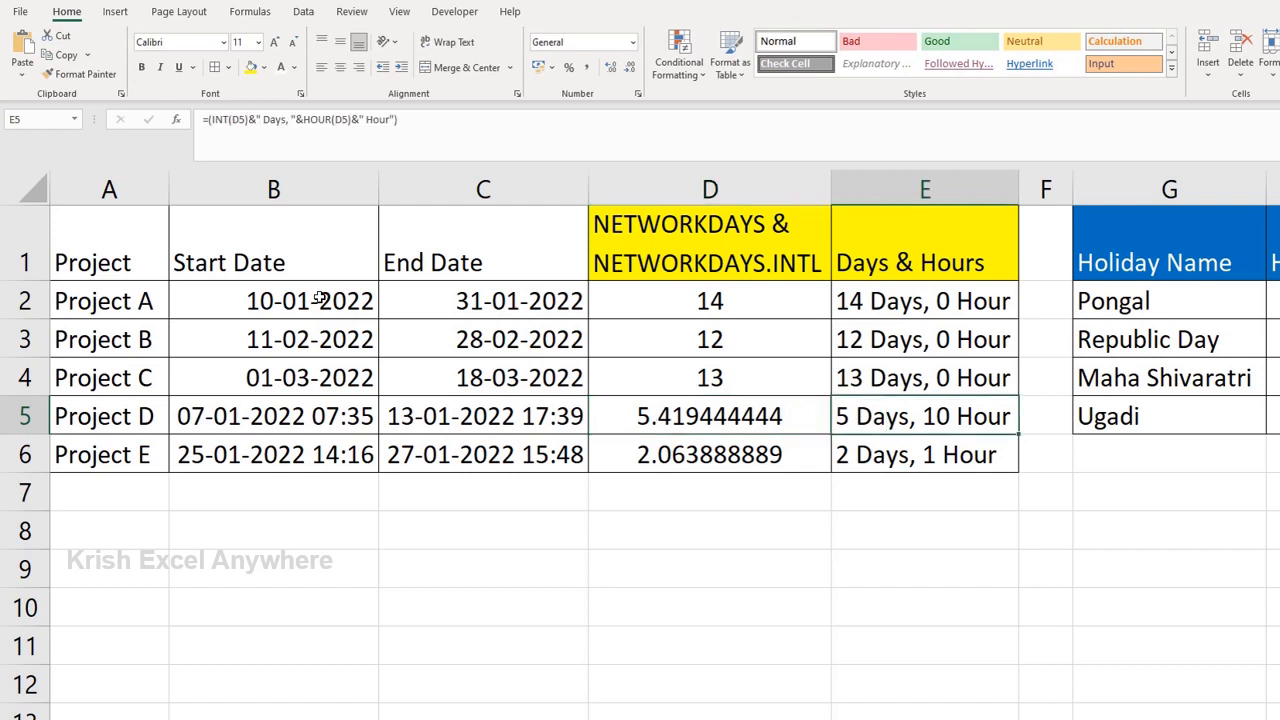
key(shift+space)
key(Down)
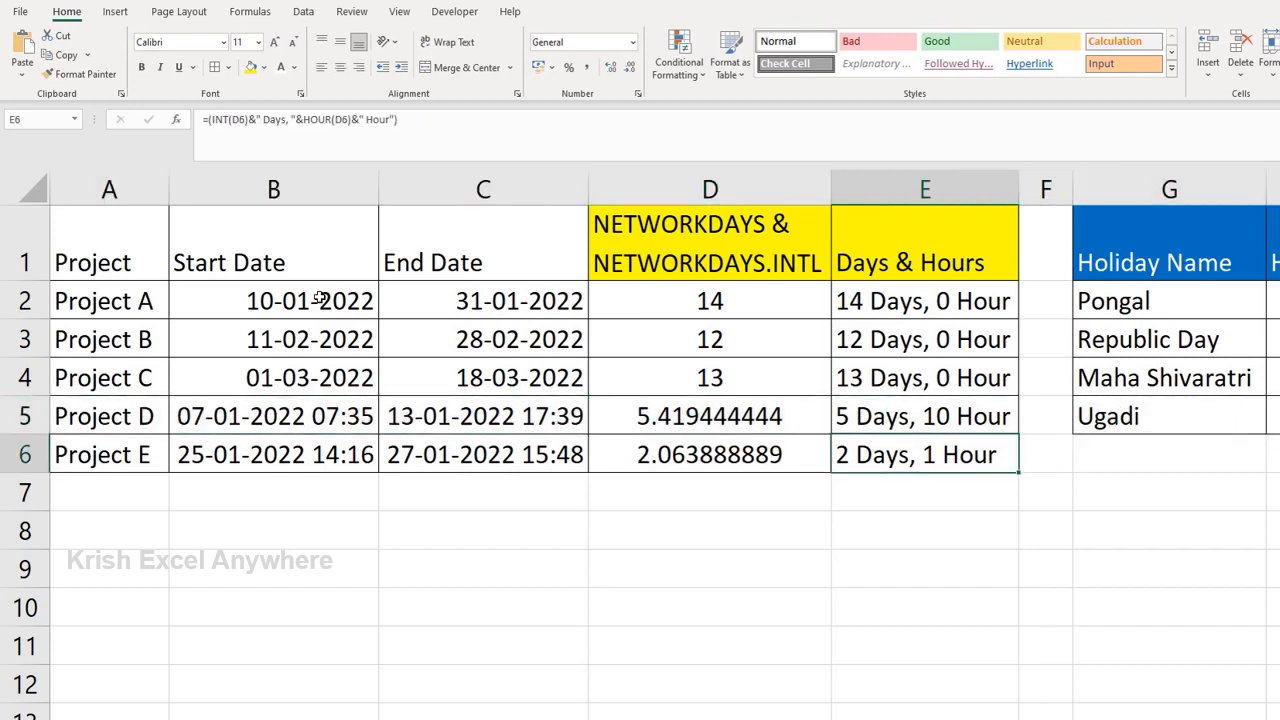
key(Left)
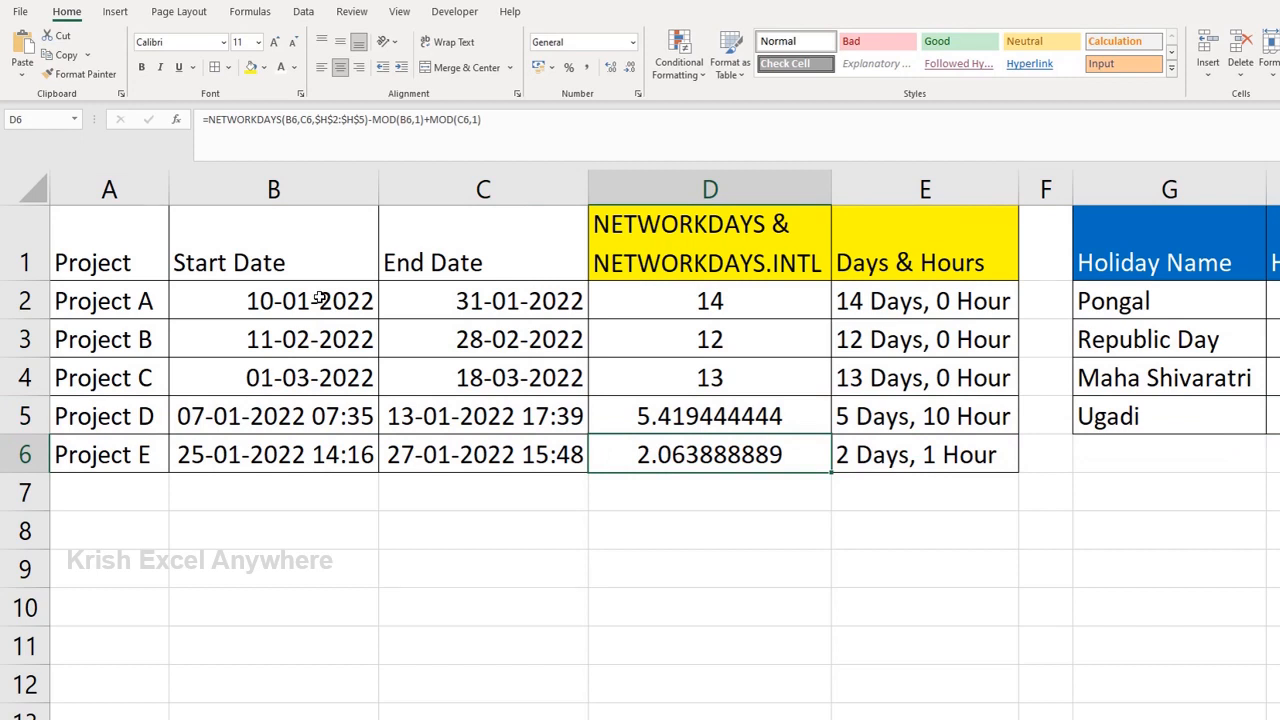
key(shift+space)
key(Right)
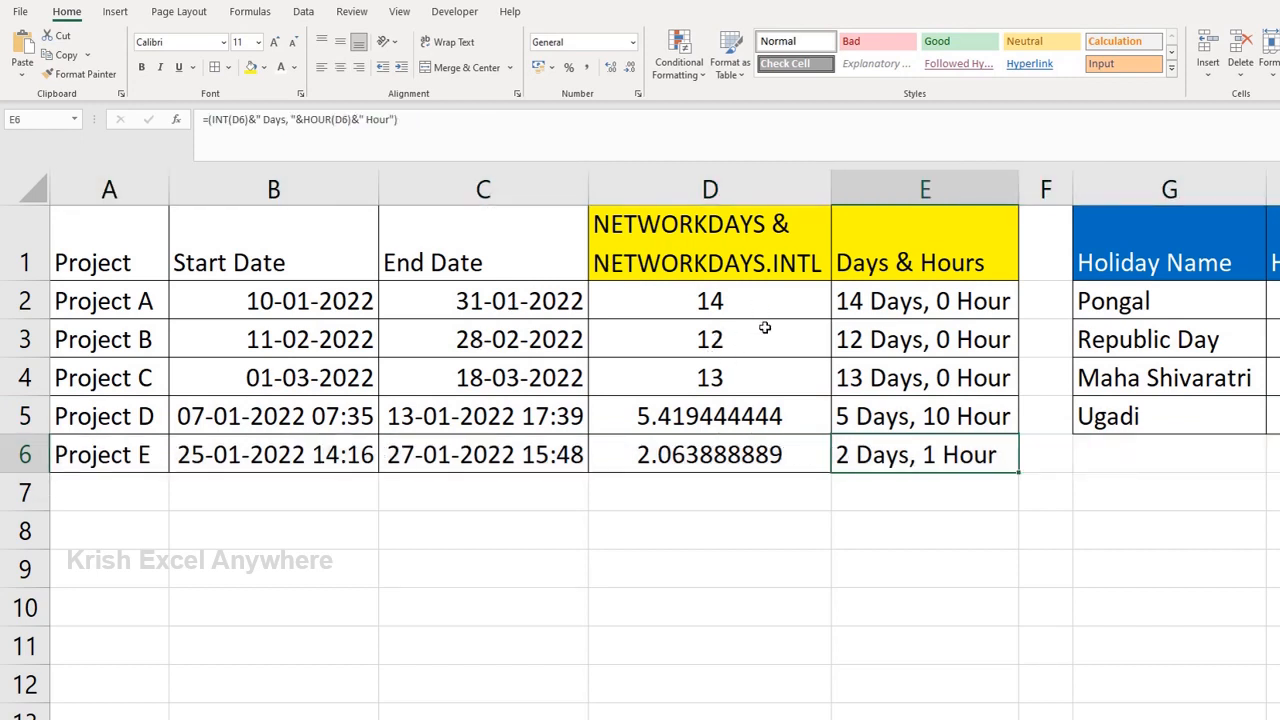
Step: Replace Project A's workday formula in D2 with a NETWORKDAYS.INTL formula that takes B2 as the start date
click(736, 303)
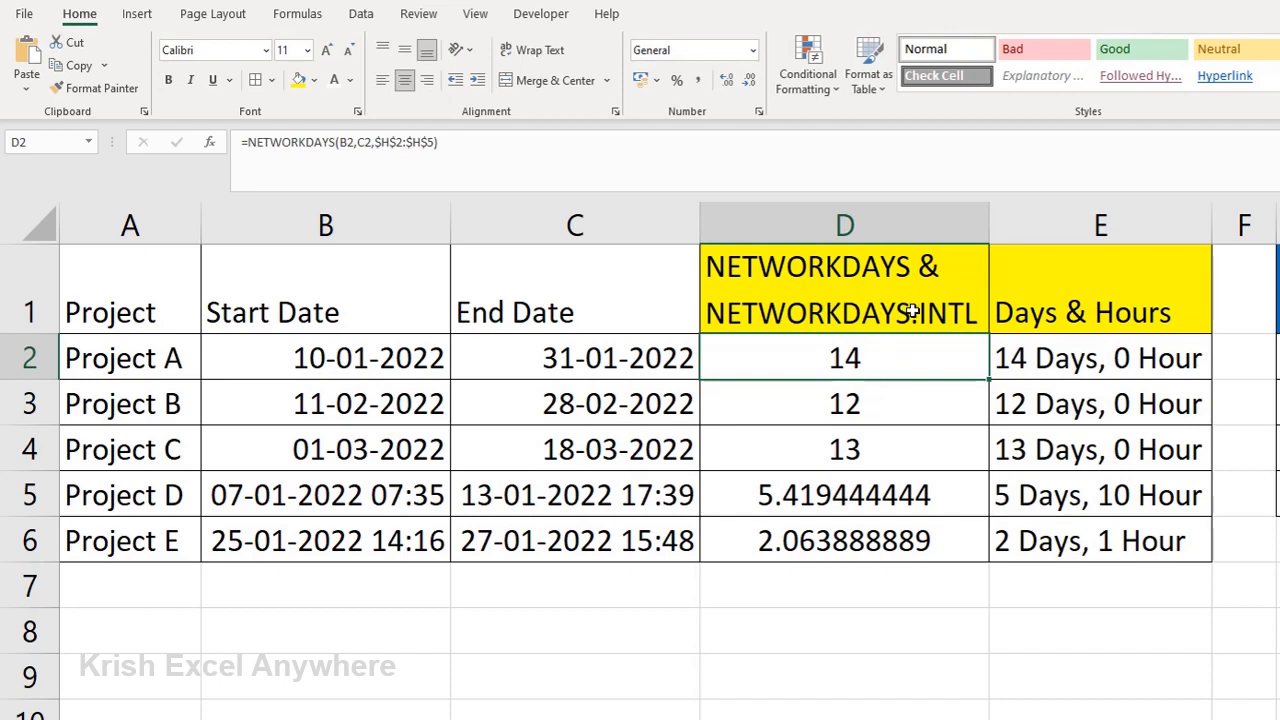
double_click(888, 347)
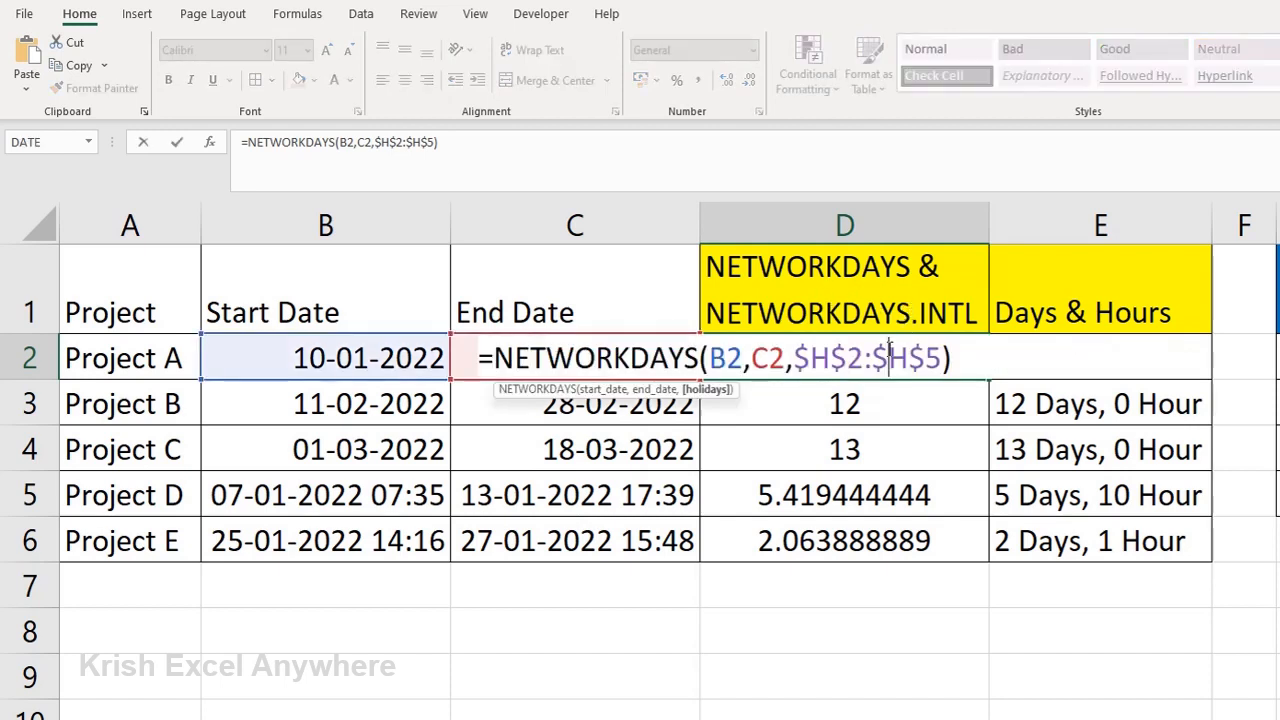
key(Escape)
text(=NET)
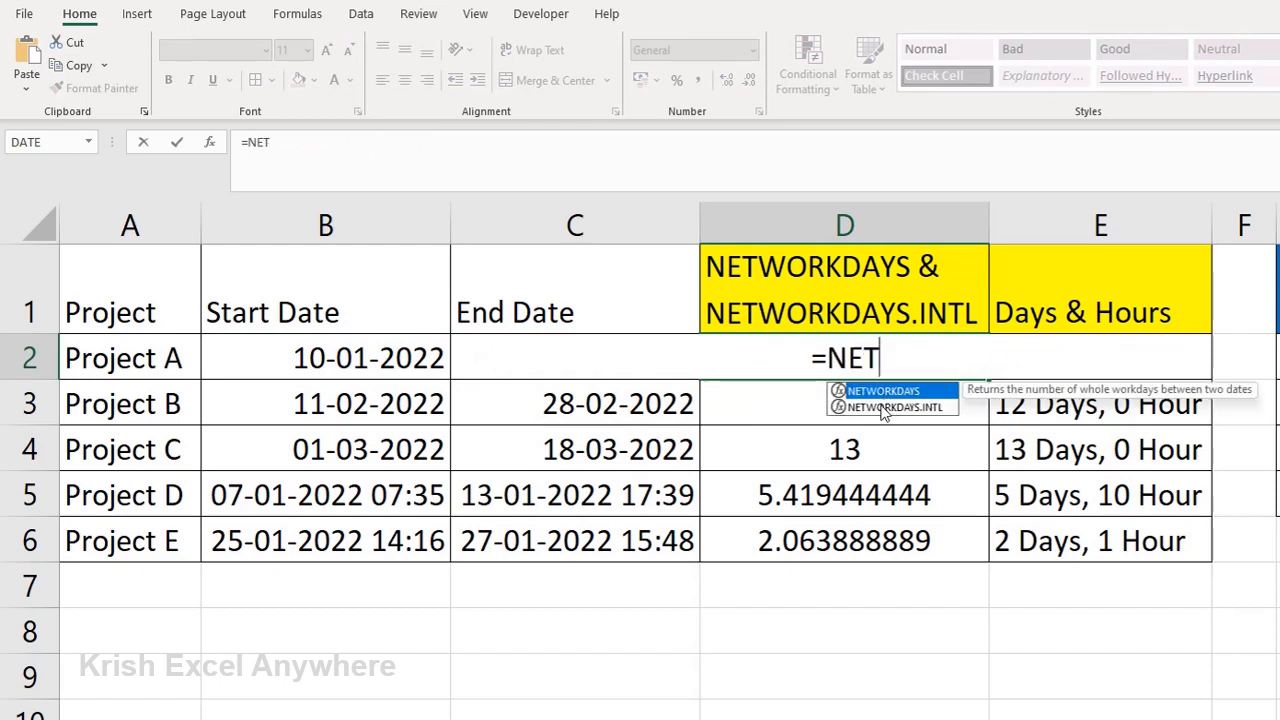
double_click(884, 408)
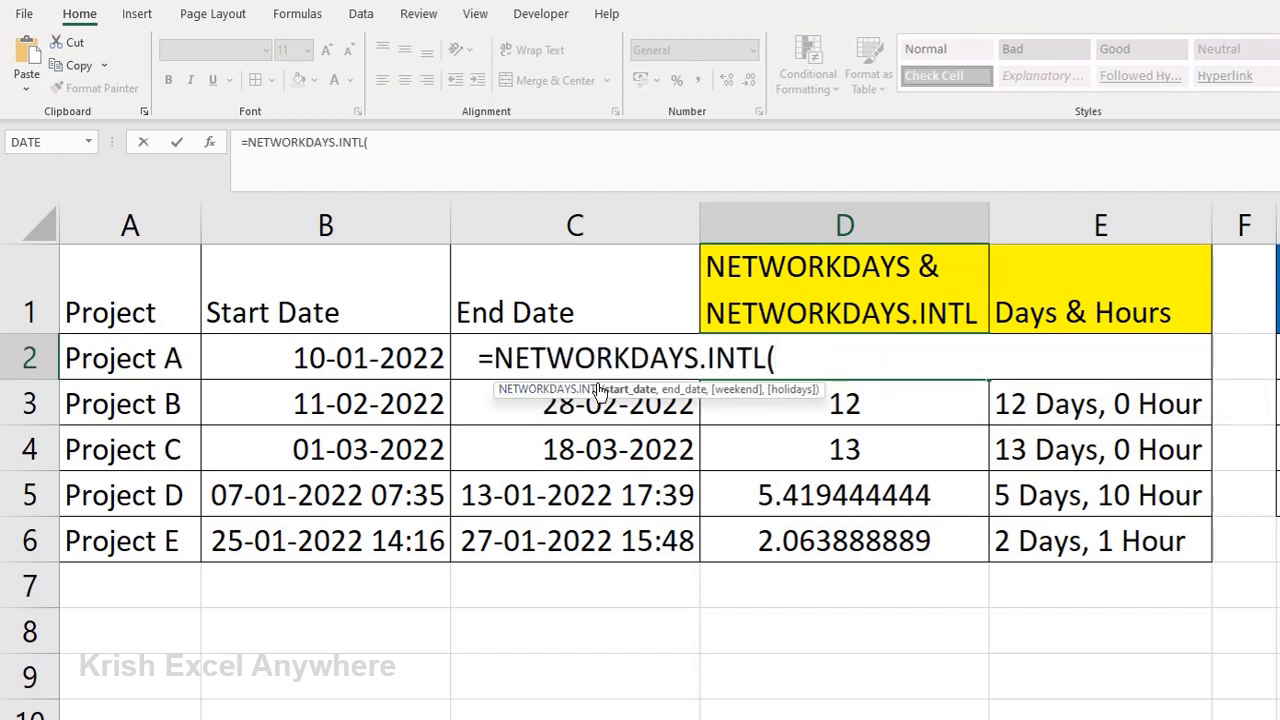
click(387, 362)
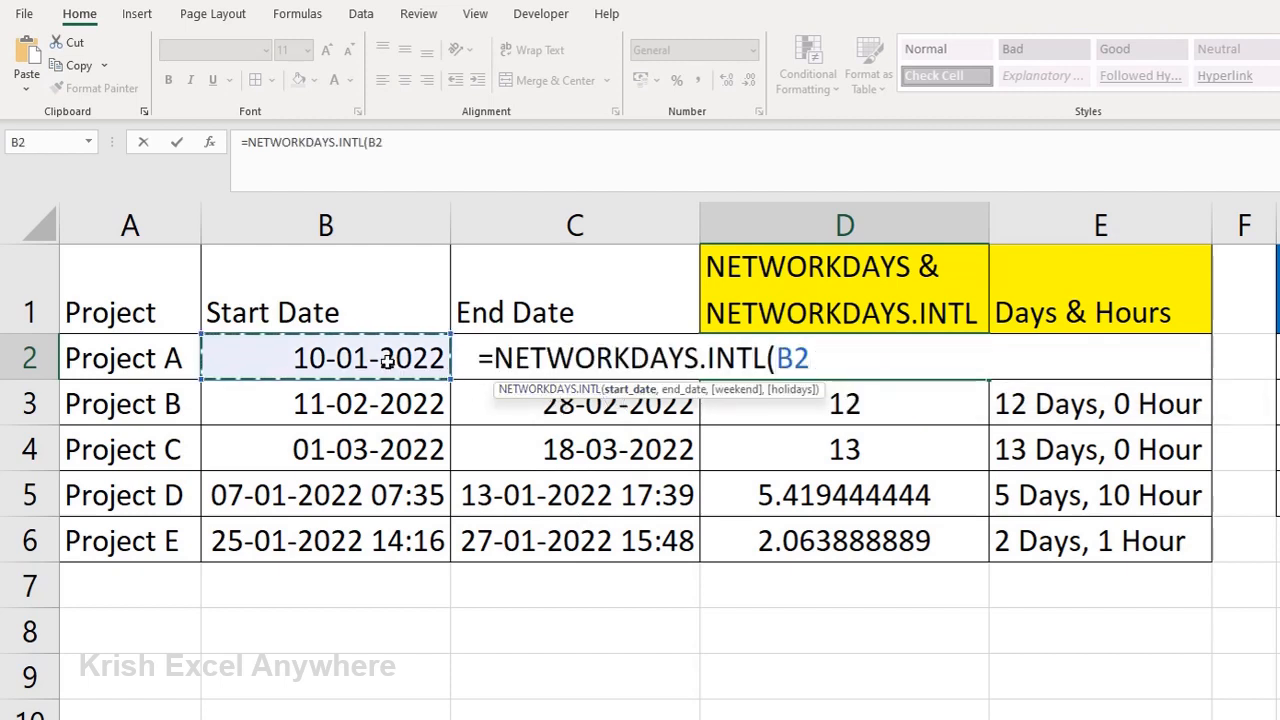
Step: Give the NETWORKDAYS.INTL formula in D2 cell C2 as its end date, making it =NETWORKDAYS.INTL(B2,C2)
text(,)
click(387, 362)
key(ctrl+Return)
double_click(392, 142)
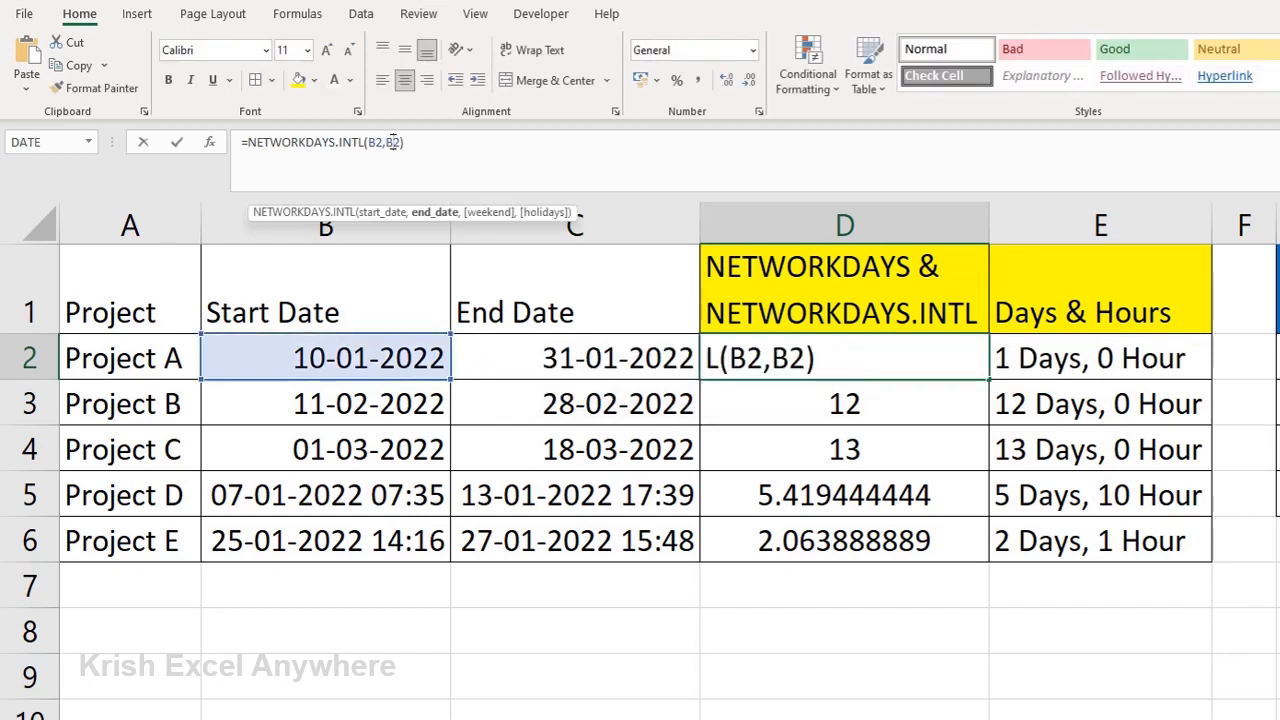
key(BackSpace)
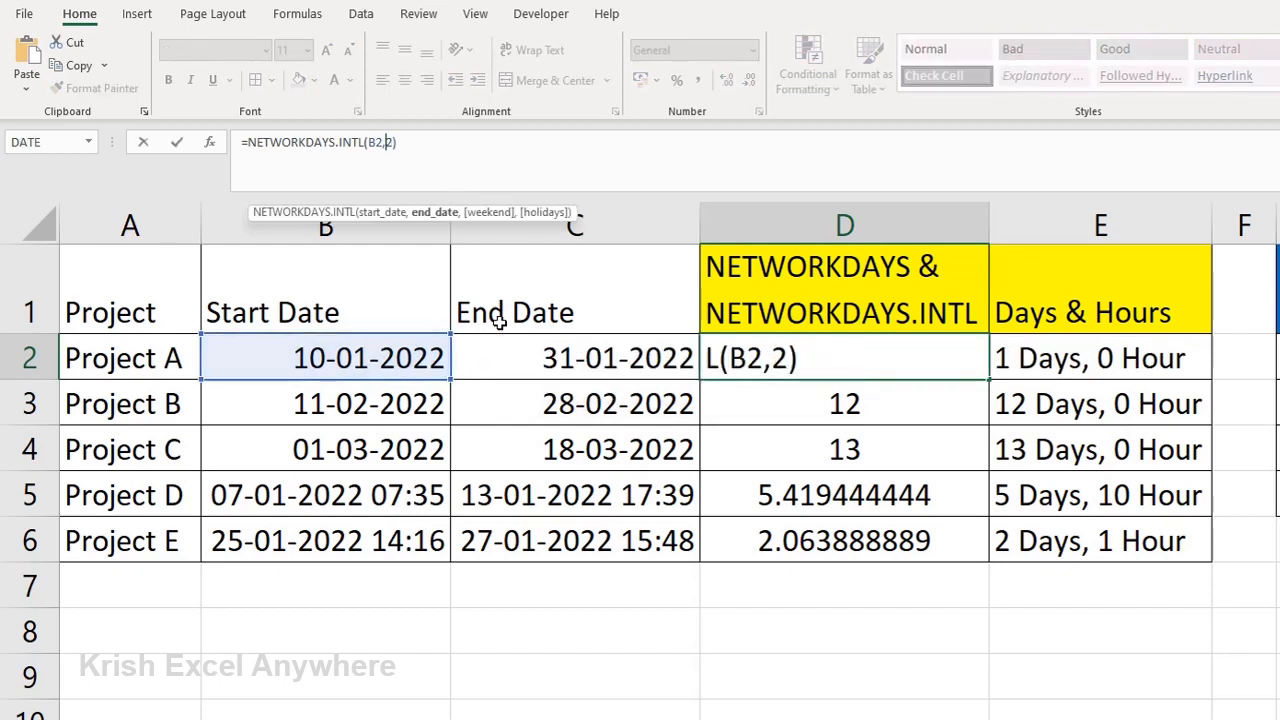
text(C2)
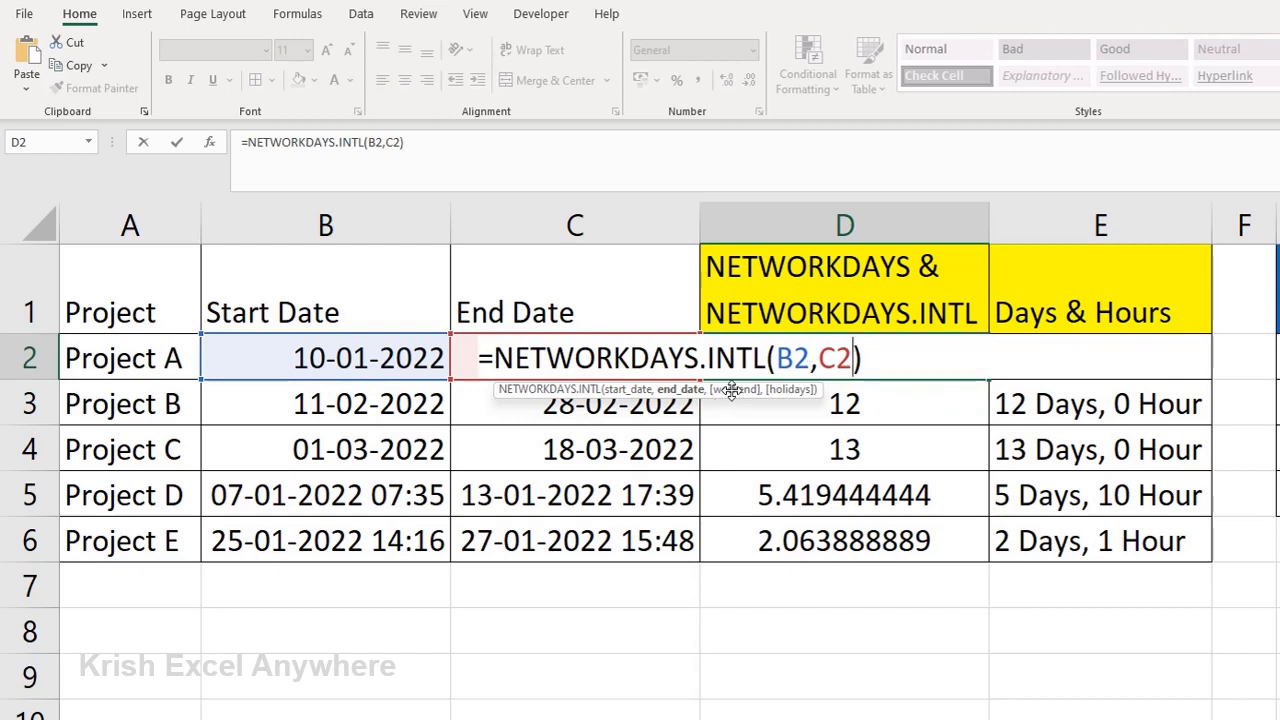
text(,)
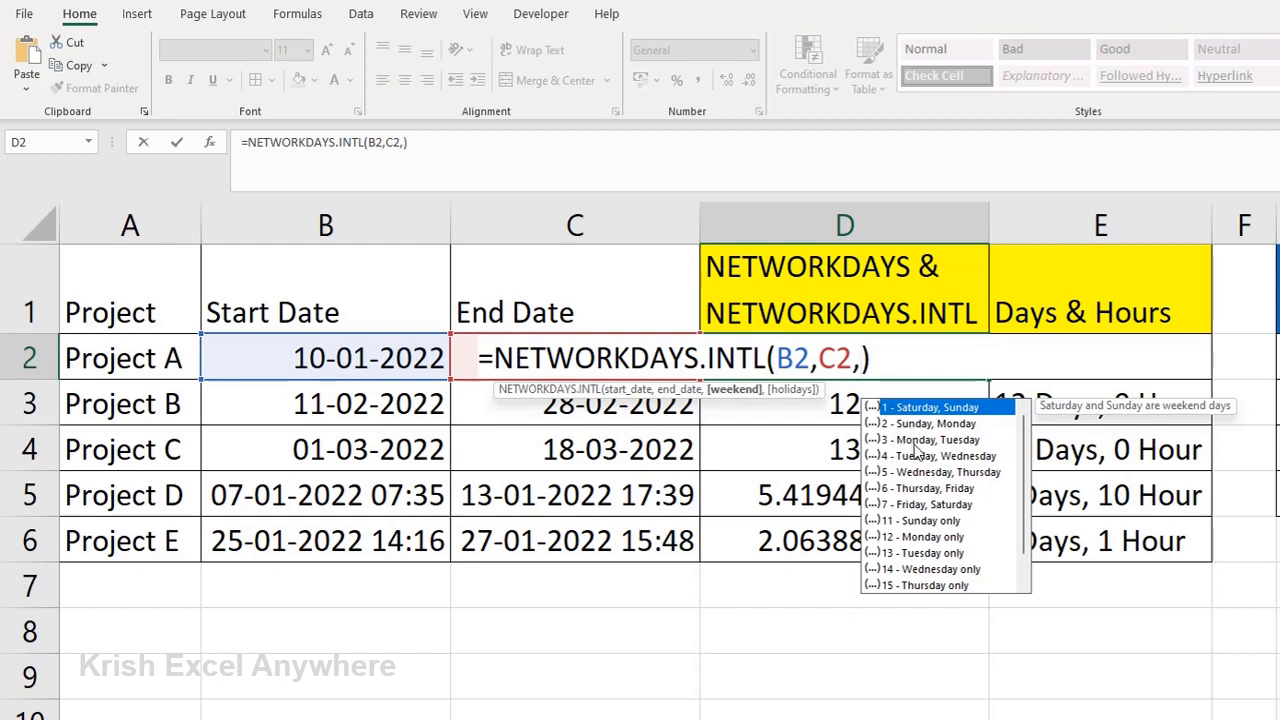
Step: Add weekend code 3 (Monday, Tuesday) and the absolute holiday range $H$2:$H$5 to the D2 formula and commit it
text(3,)
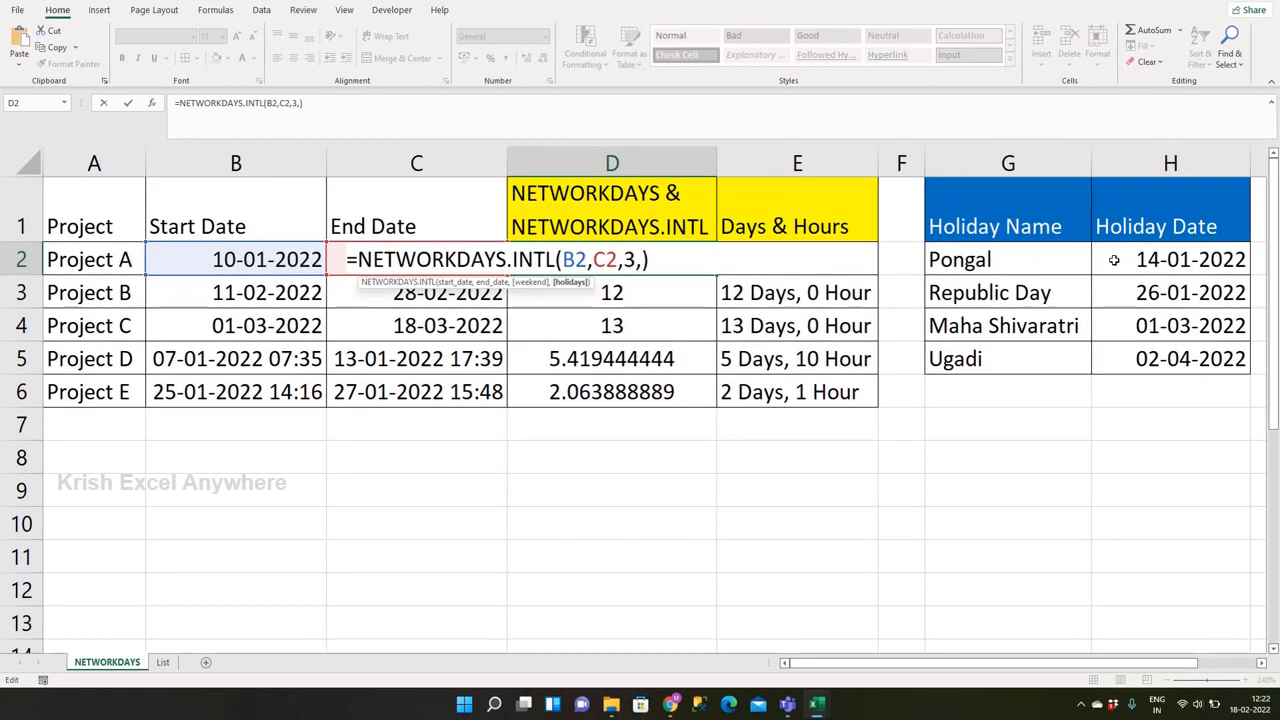
drag(1226, 287, 1234, 386)
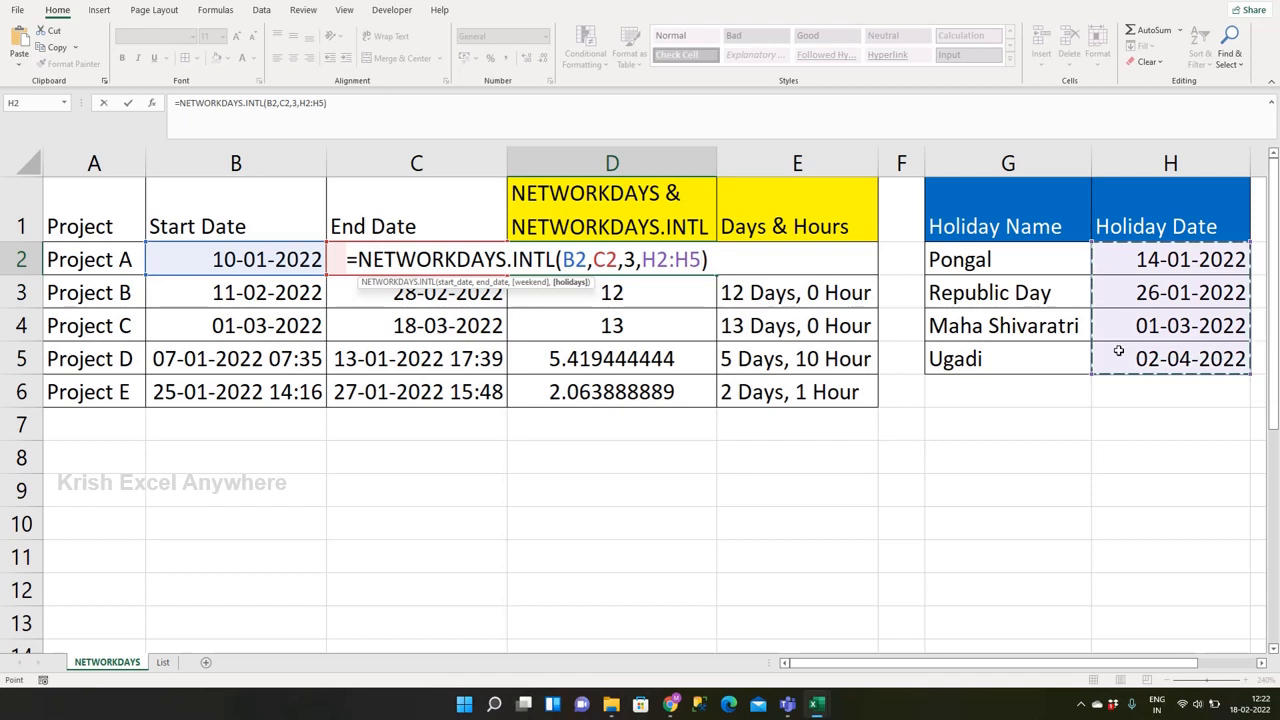
key(F4)
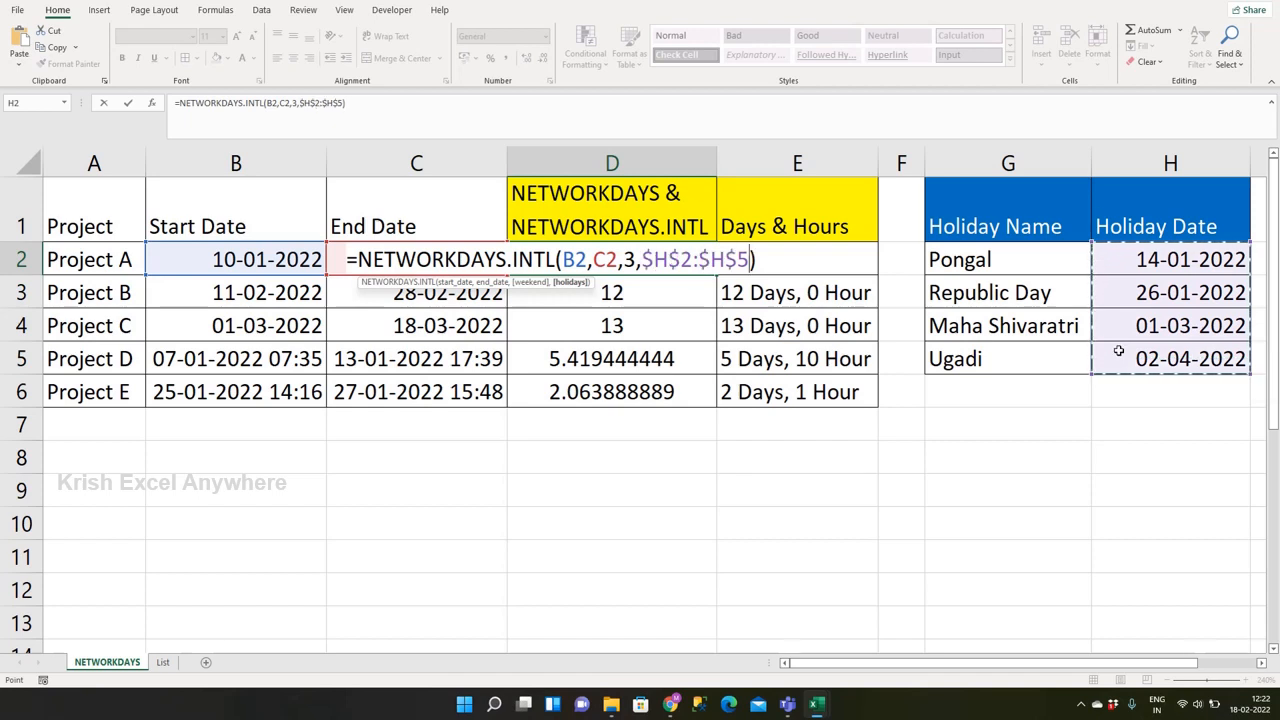
key(ctrl+Return)
key(Return)
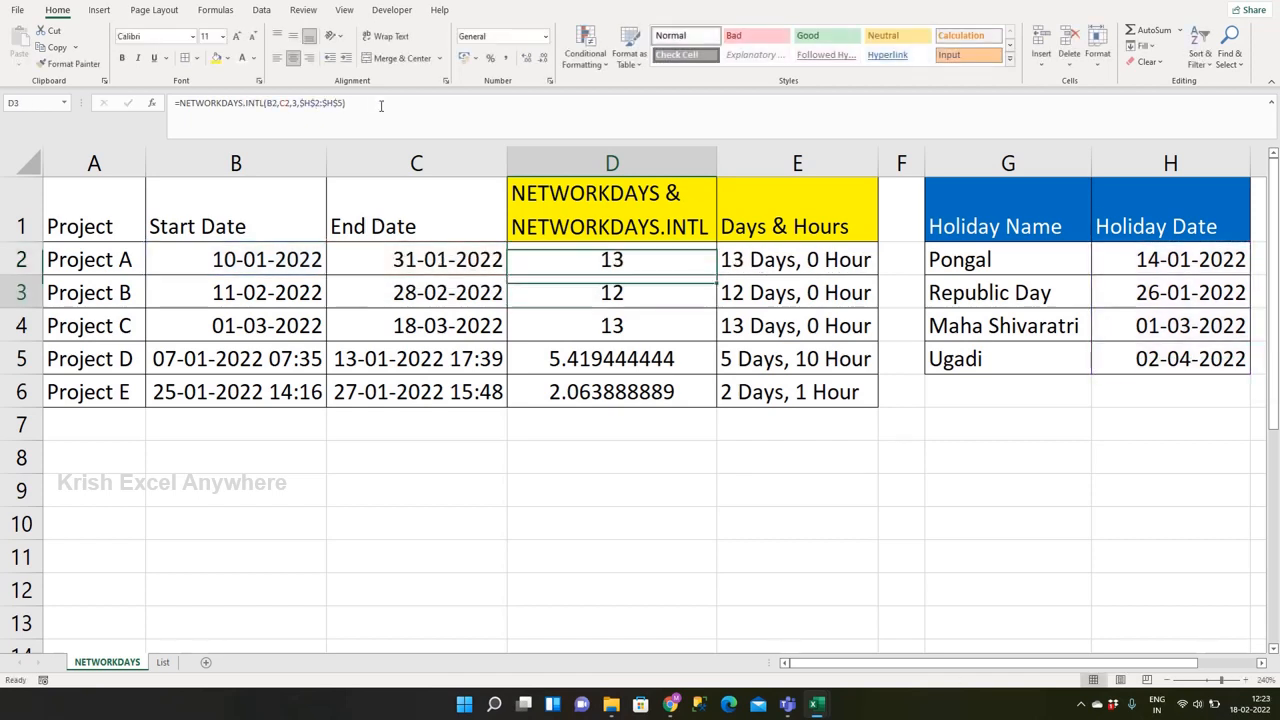
Step: Copy cell D2 and examine Project D's NETWORKDAYS formula with its MOD terms in D5
key(Up)
key(ctrl+c)
key(Down)
key(Down)
key(Down)
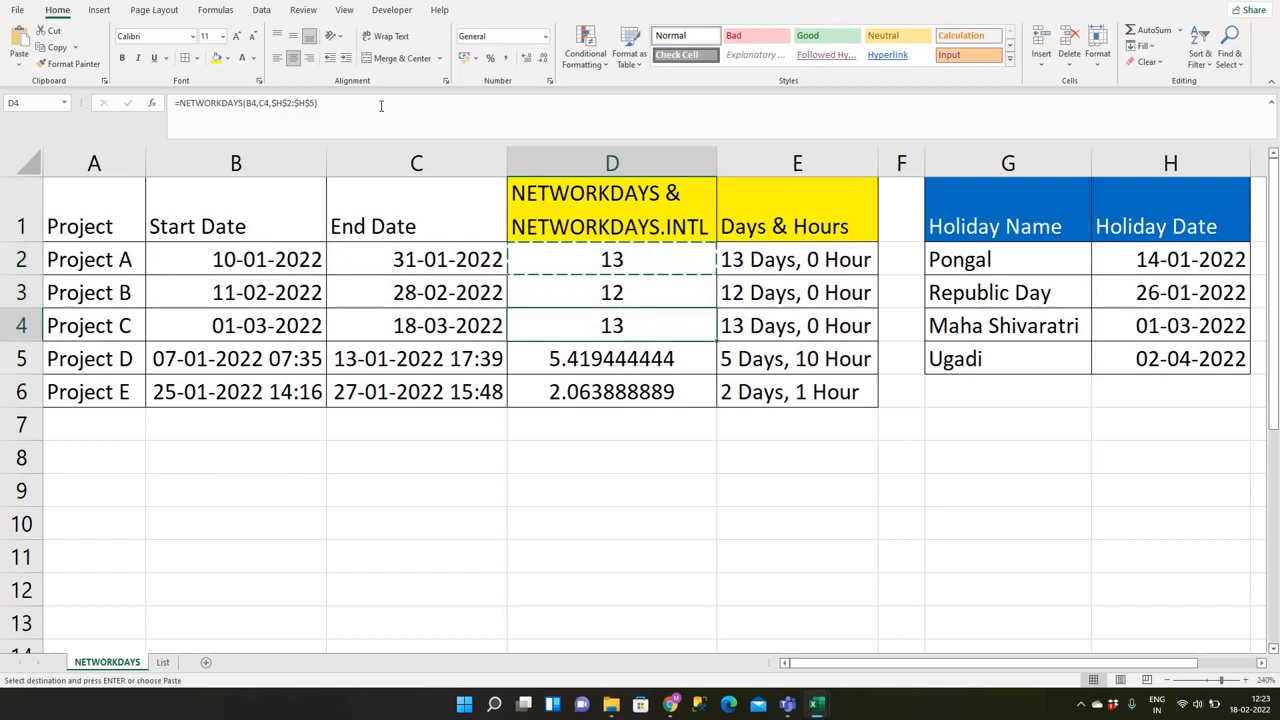
click(321, 102)
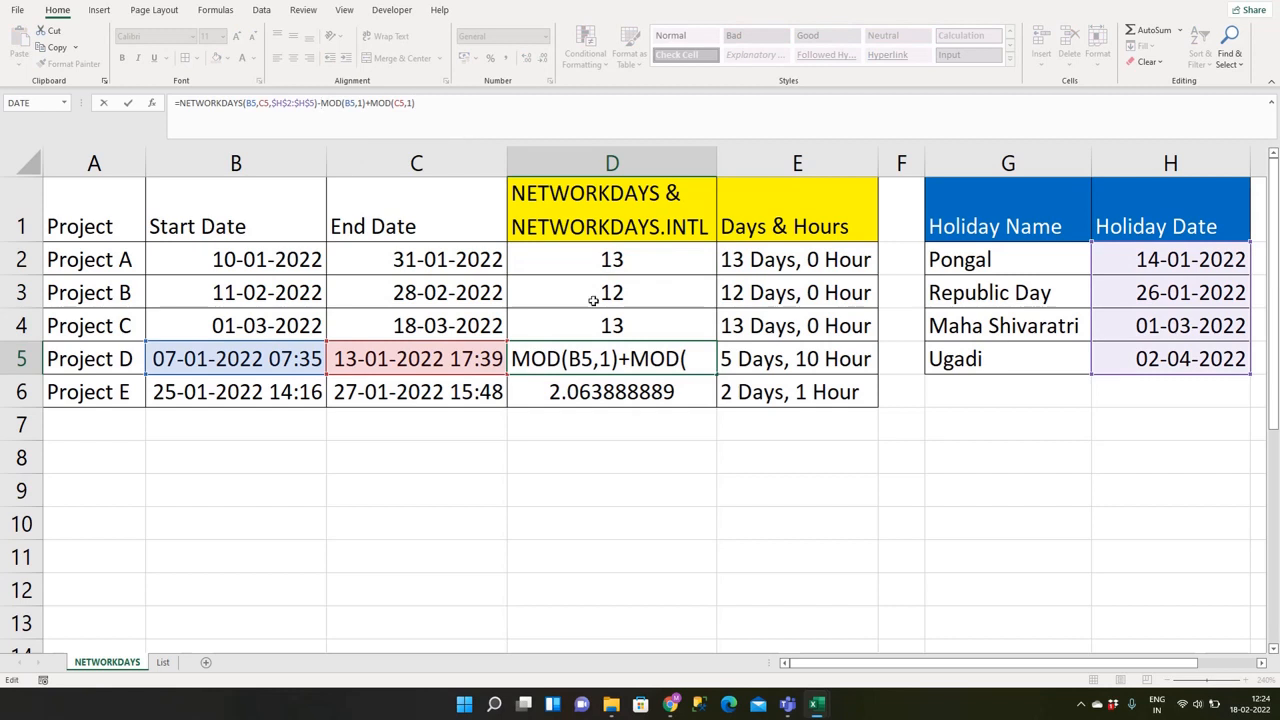
key(ctrl+Return)
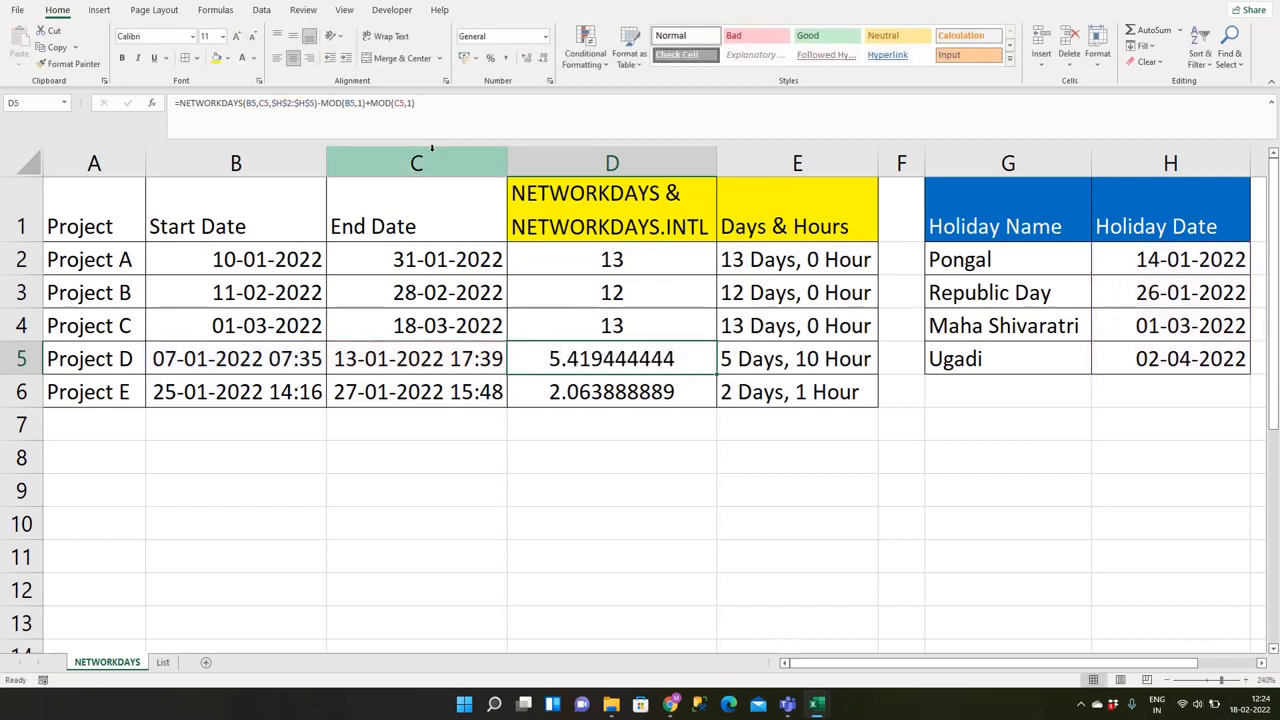